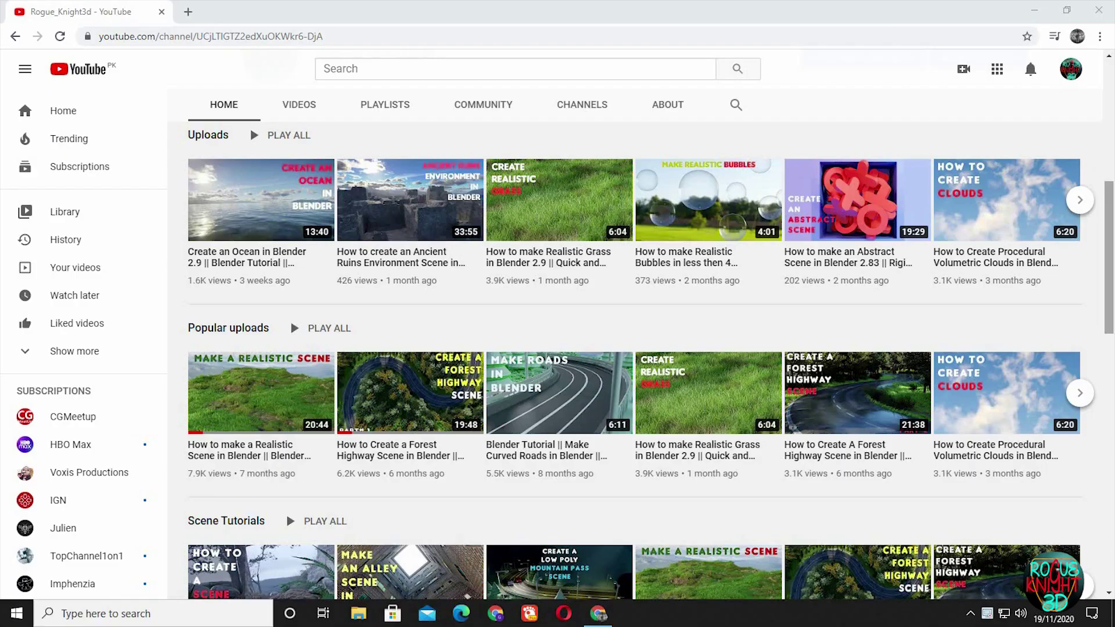
Scroll the channel uploads and the Patreon feed down to the Make A Scene post, then dismiss Blender's splash screen.
scroll(1113, 195, "down", 2)
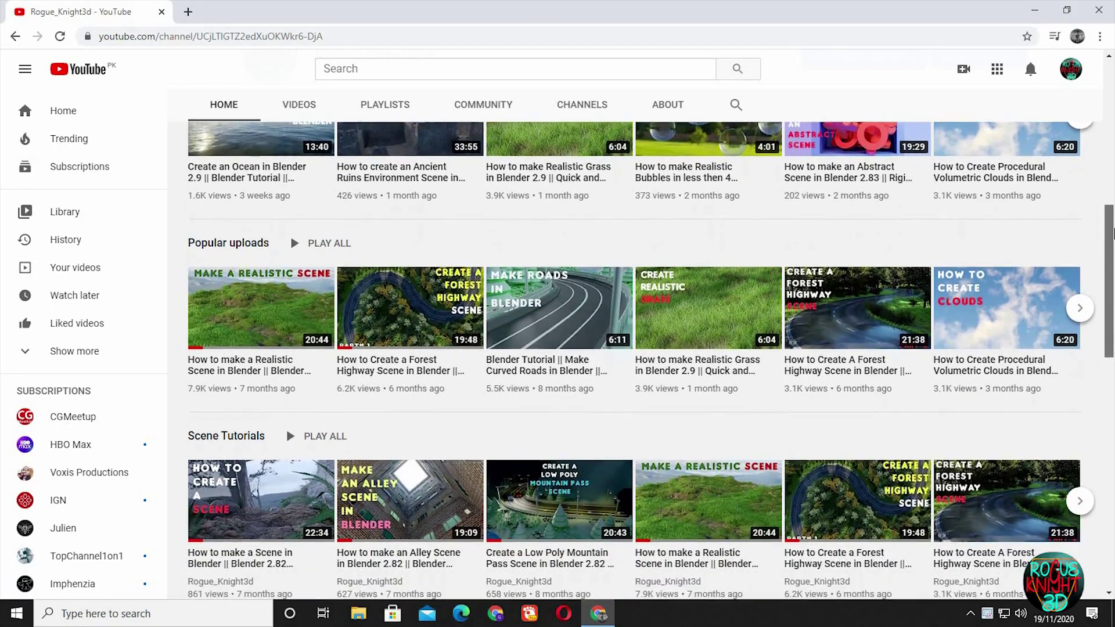
left_click_drag(1113, 232, 1113, 441)
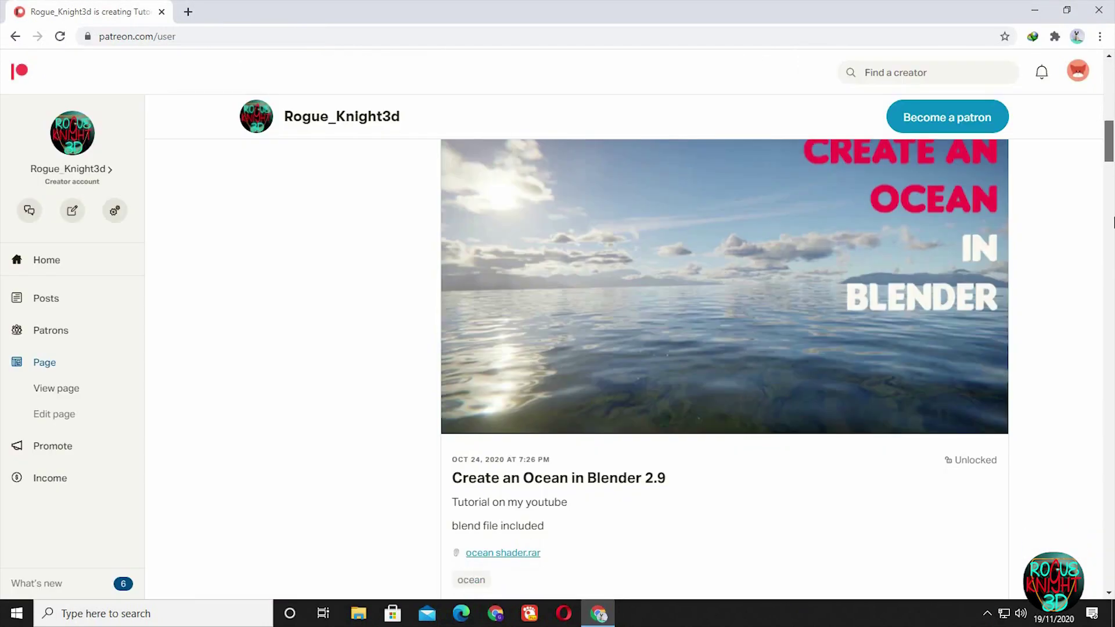
scroll(1113, 264, "down", 10)
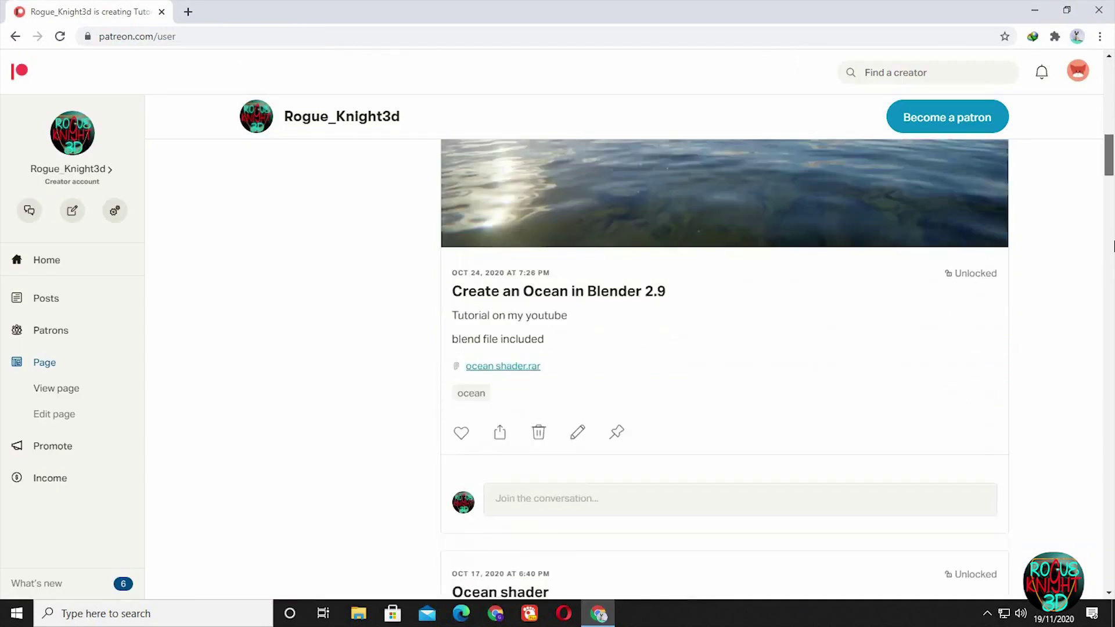
scroll(1112, 265, "down", 15)
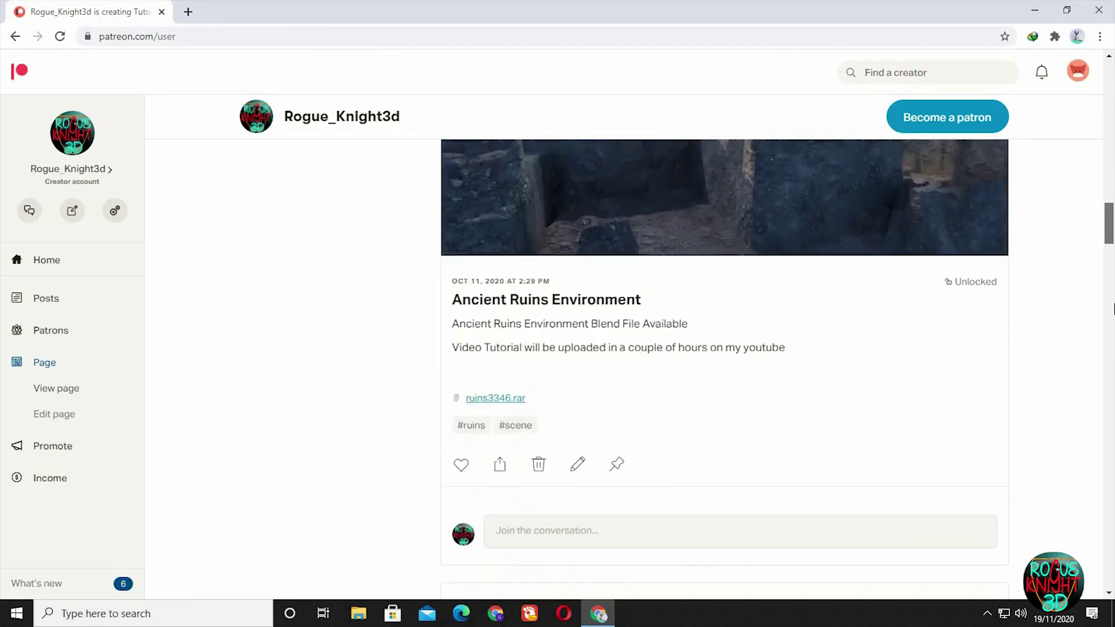
scroll(1112, 317, "down", 11)
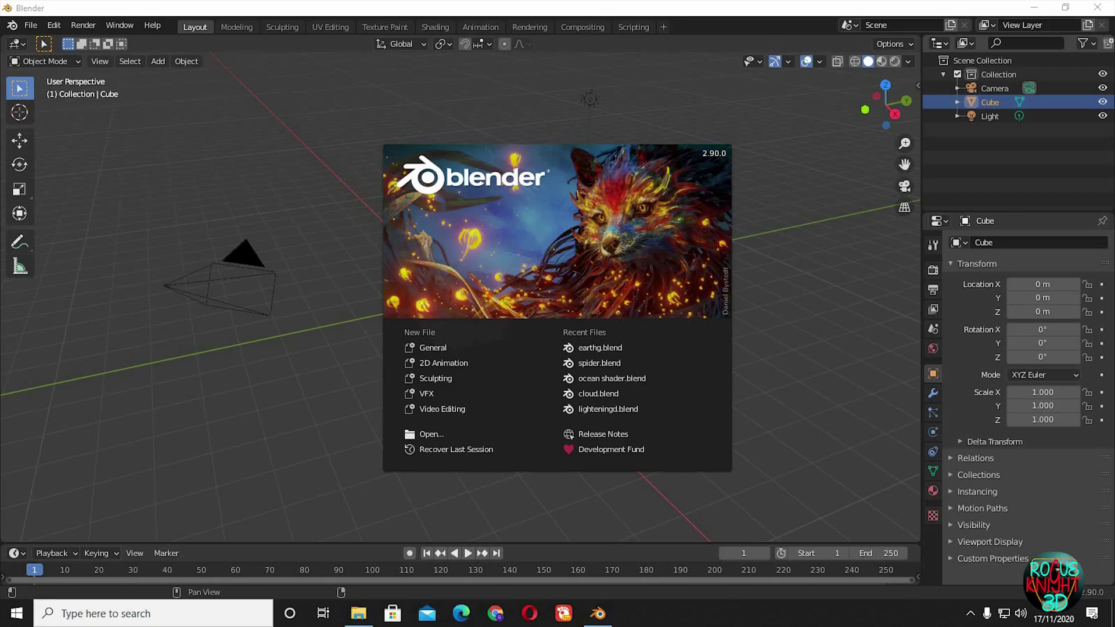
left_click(371, 418)
Delete the default cube and light and add a UV sphere in their place.
left_click_drag(367, 413, 671, 83)
key("x")
key("Return")
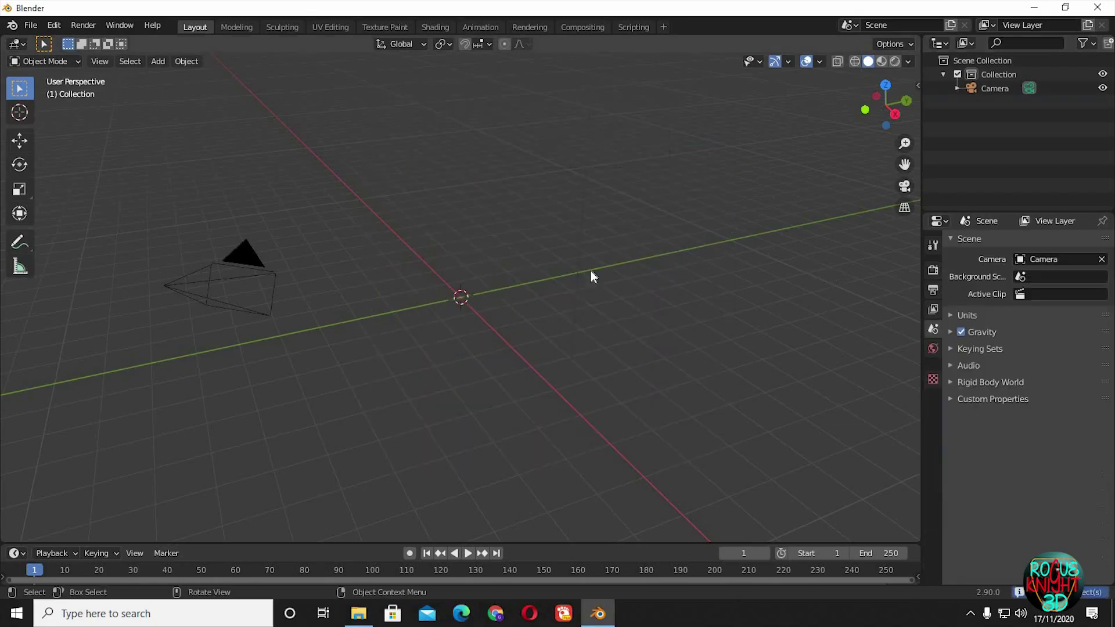
key("shift+a")
mouse_move(579, 277)
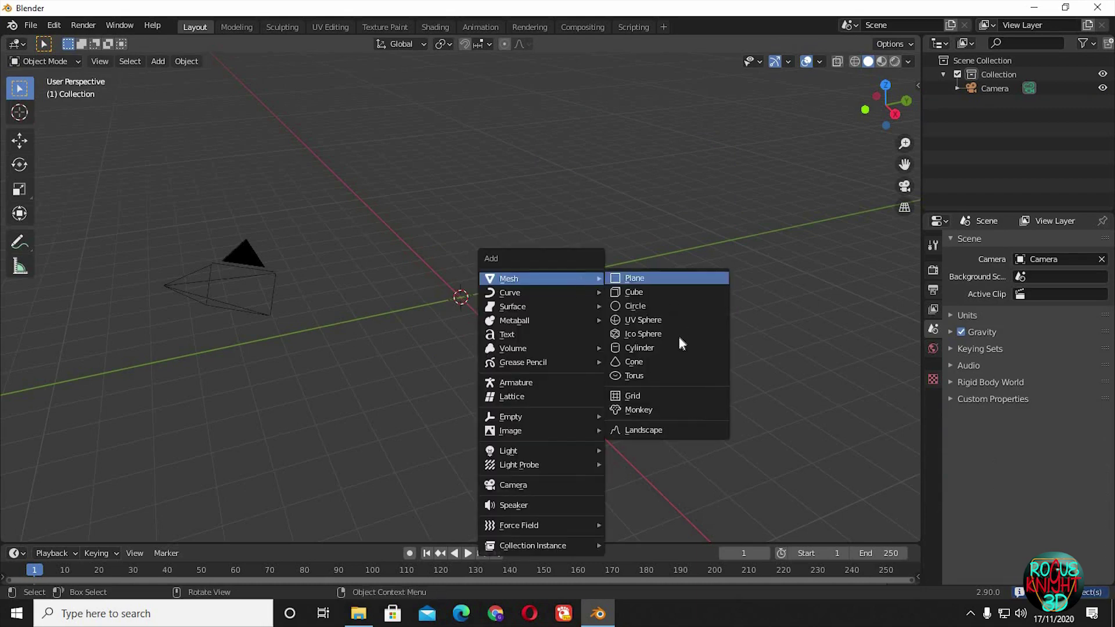
left_click(667, 320)
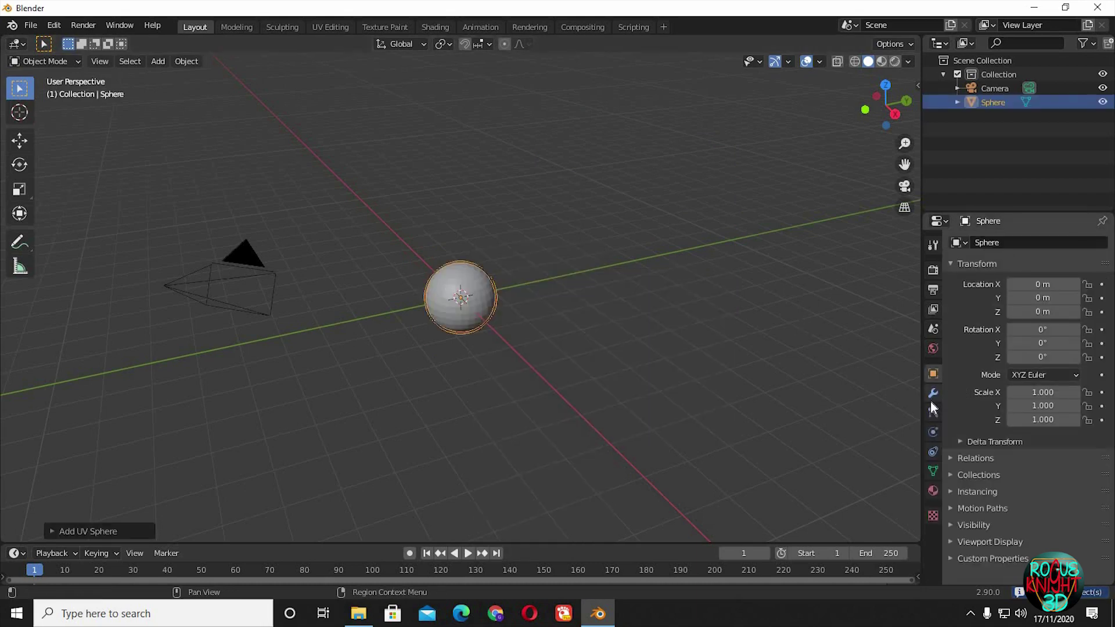
Give the sphere a Subdivision Surface modifier with viewport level 2.
left_click(933, 393)
left_click(999, 242)
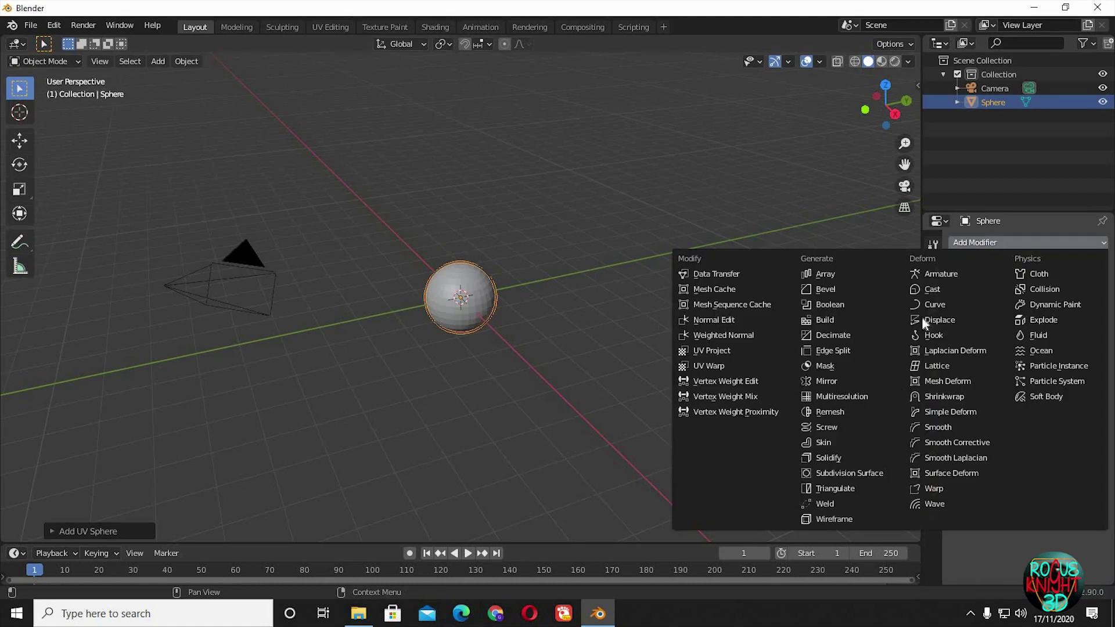
left_click(854, 473)
left_click(1093, 305)
Set the sphere to Shade Smooth.
middle_click_drag(743, 385, 709, 378)
scroll(488, 314, "up", 5)
right_click(486, 314)
left_click(487, 312)
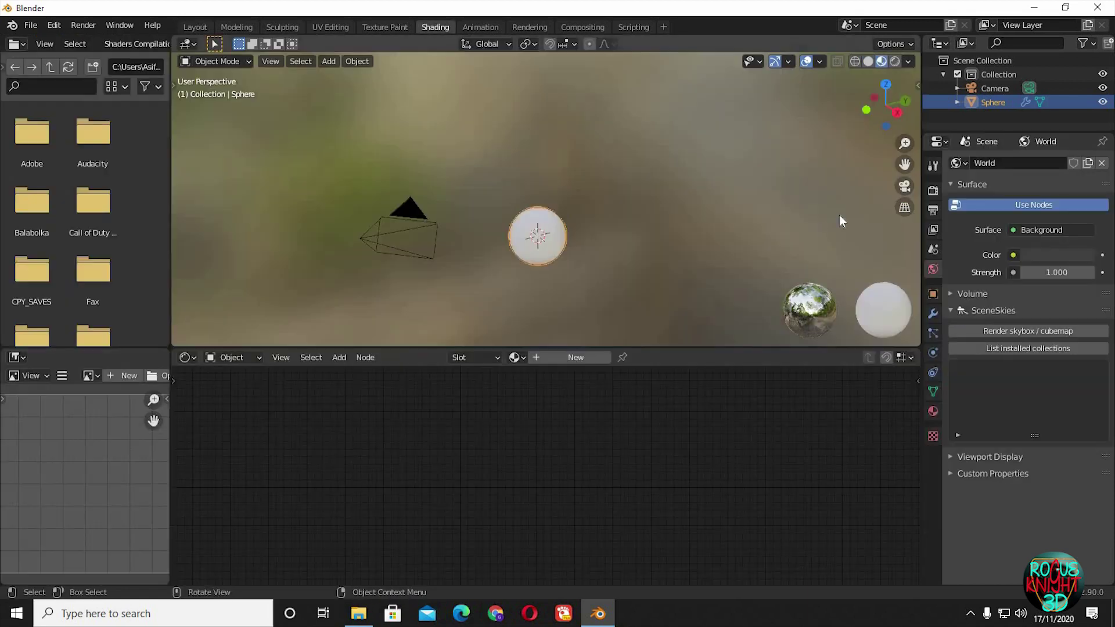
Frame the sphere, enlarge the node editor, create Material.001 and shift its two nodes right.
key("KP_Decimal")
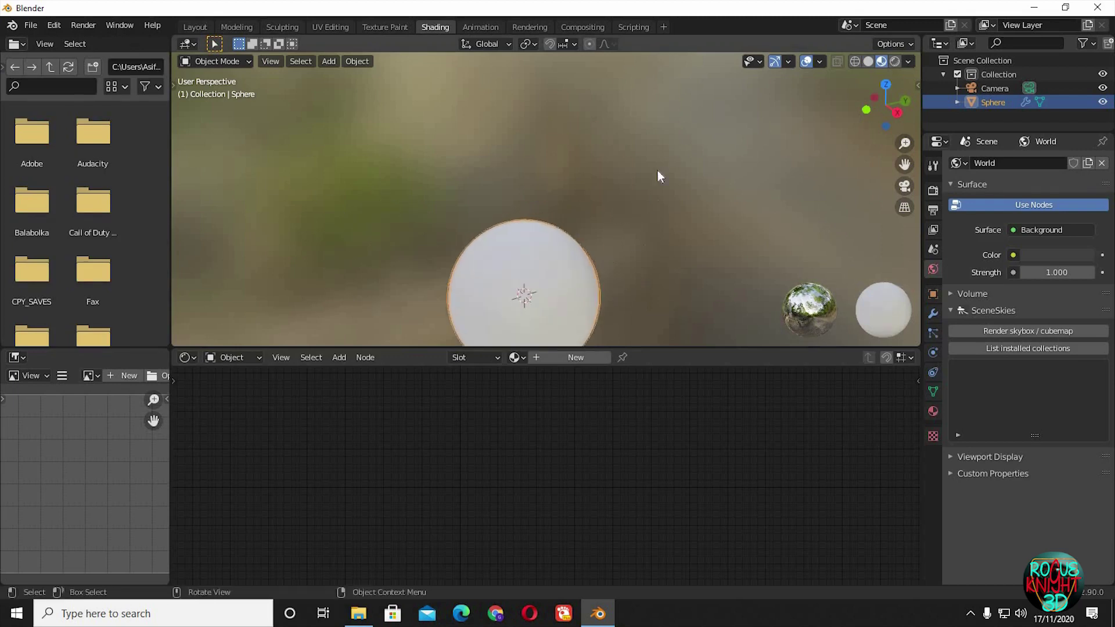
left_click_drag(667, 349, 583, 232)
left_click(580, 230)
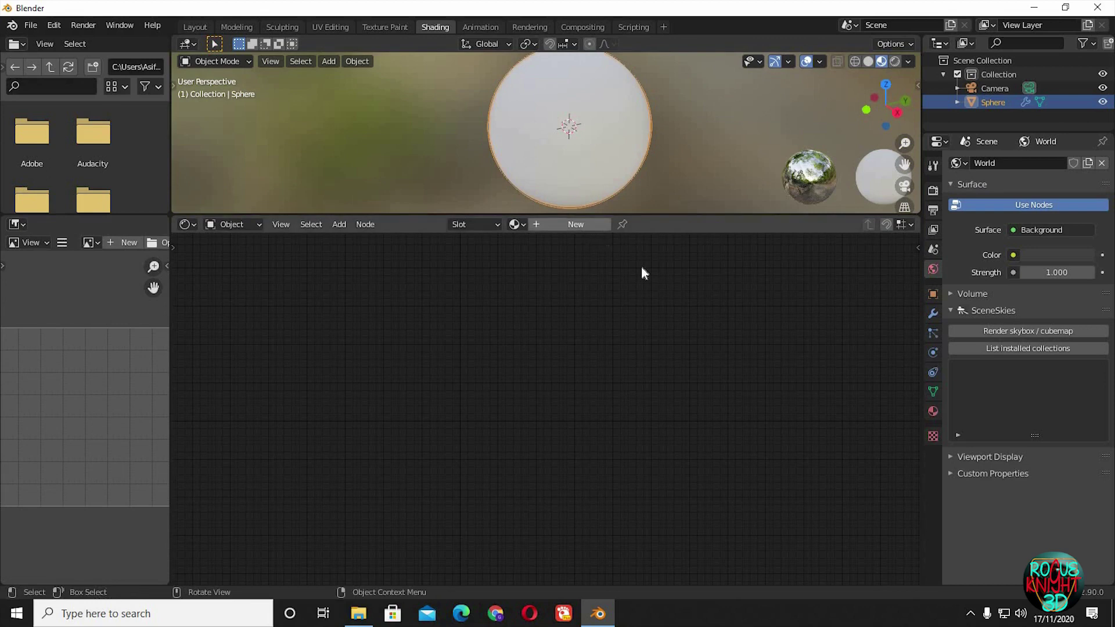
left_click_drag(443, 280, 685, 422)
left_click_drag(525, 310, 705, 301)
Add an Image Texture node and duplicate it into a column of four left of the shader.
left_click(544, 318)
key("shift+a")
left_click(542, 319)
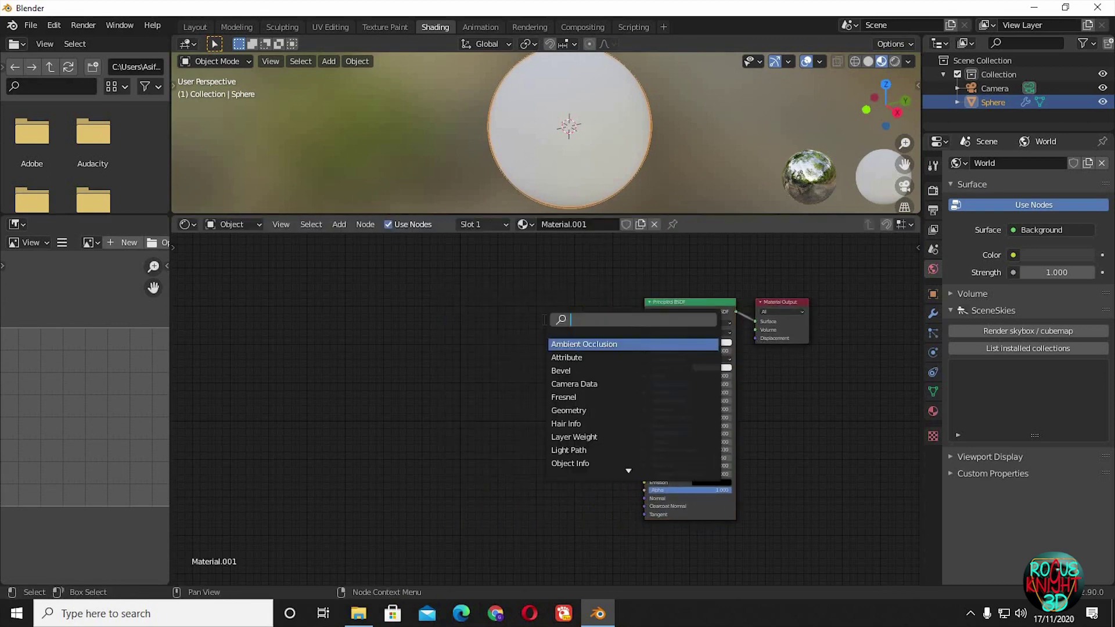
type("im")
key("Return")
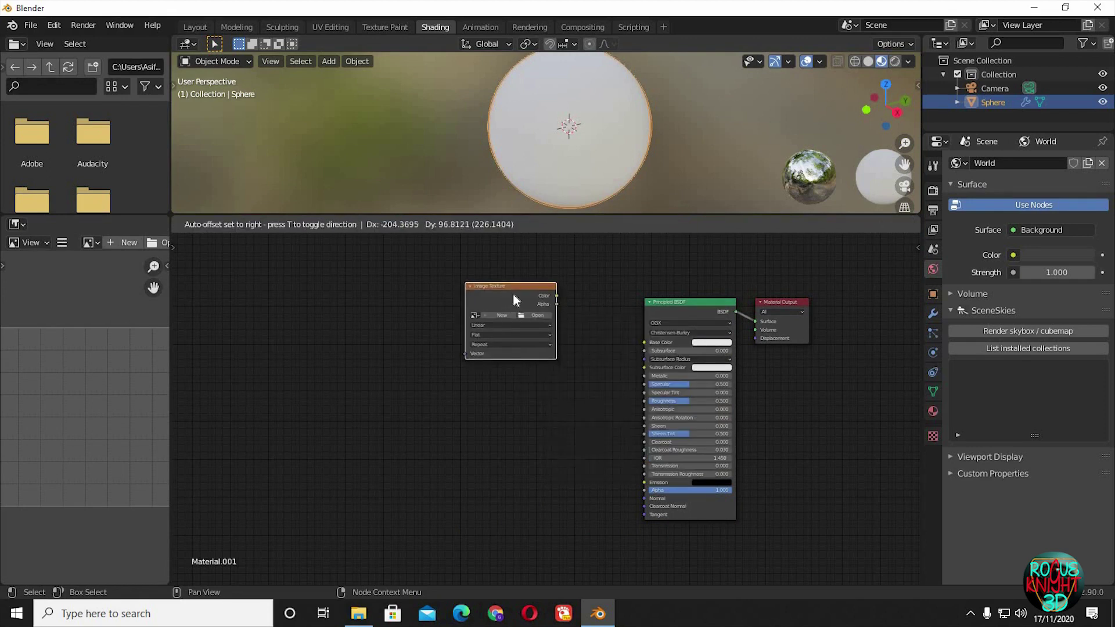
left_click(515, 287)
key("shift+d")
left_click(515, 386)
key("shift+d")
left_click(514, 477)
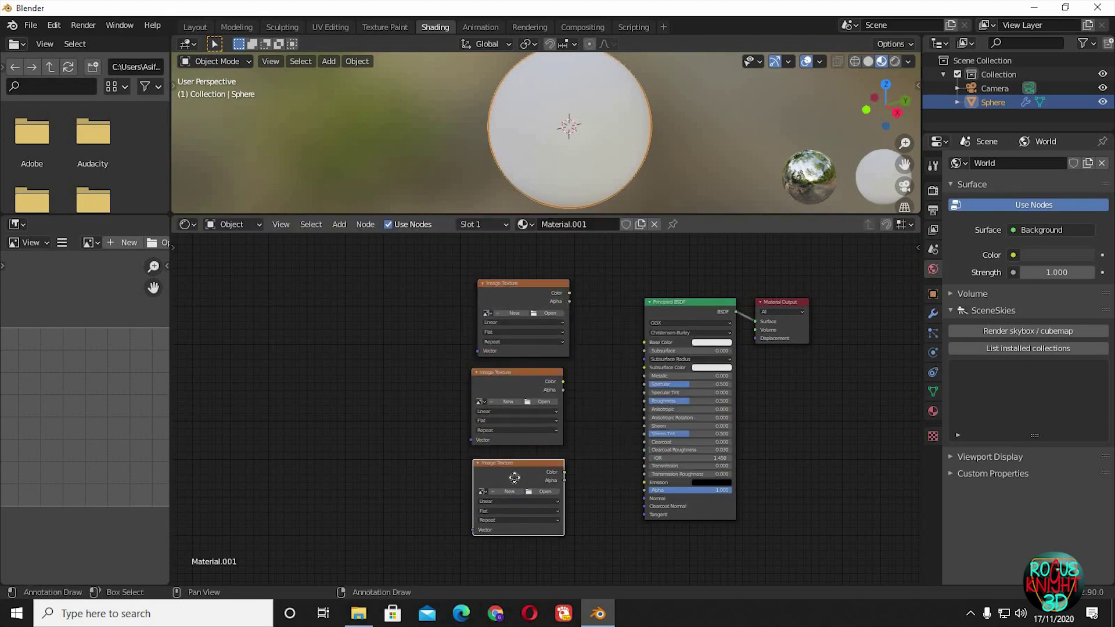
key("shift+d")
left_click(559, 489)
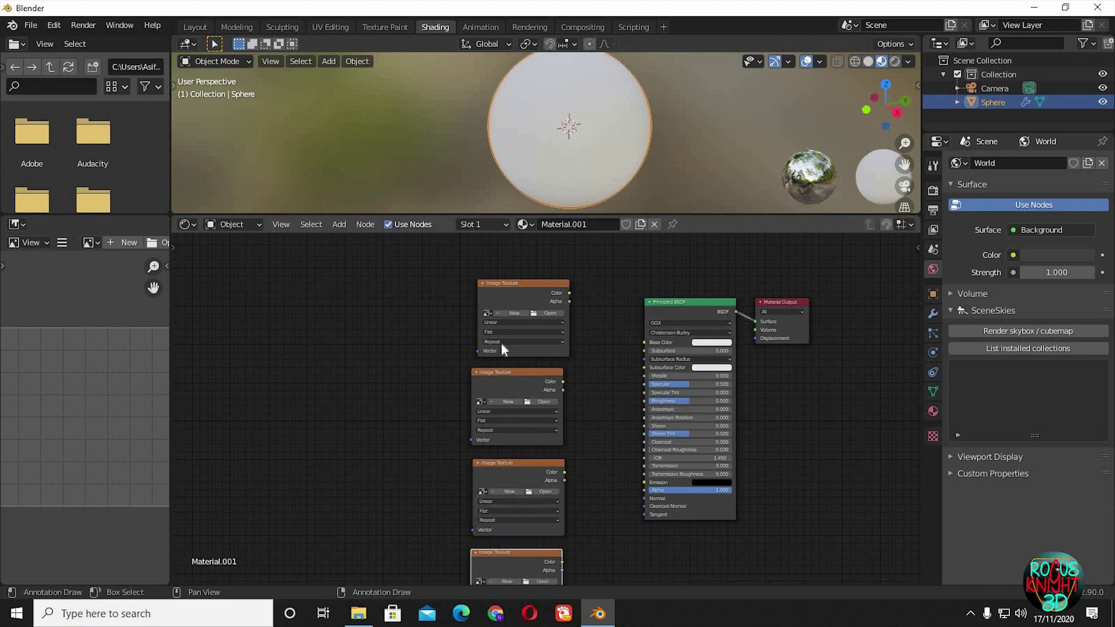
Load 2k_earth_daymap.jpg into the top texture node and wire its Color to Base Color.
scroll(507, 285, "up", 3)
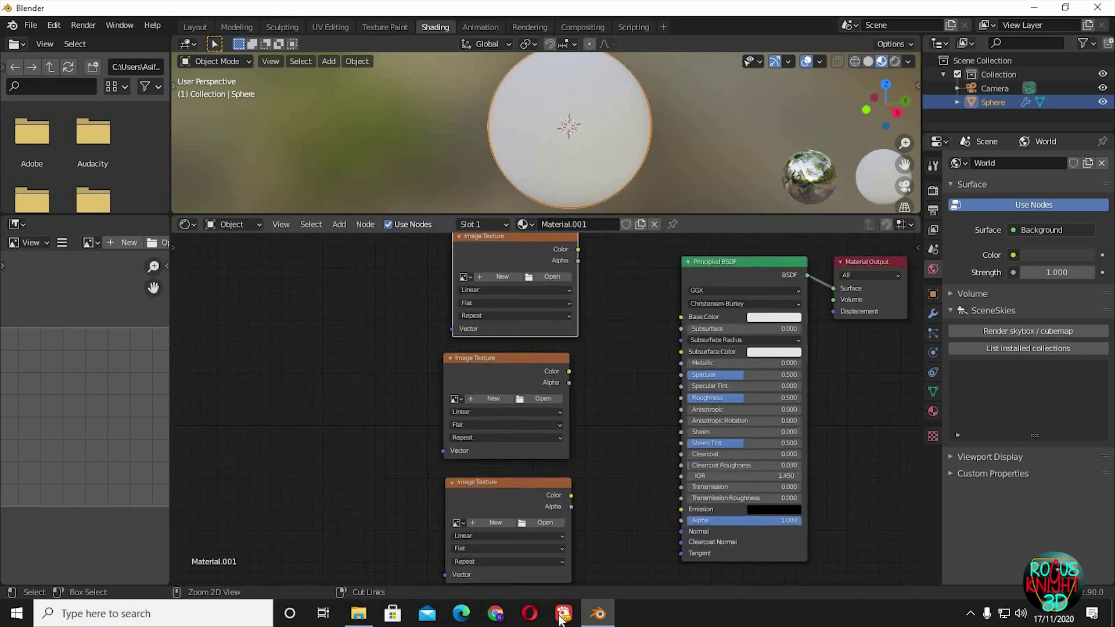
scroll(590, 478, "down", 3)
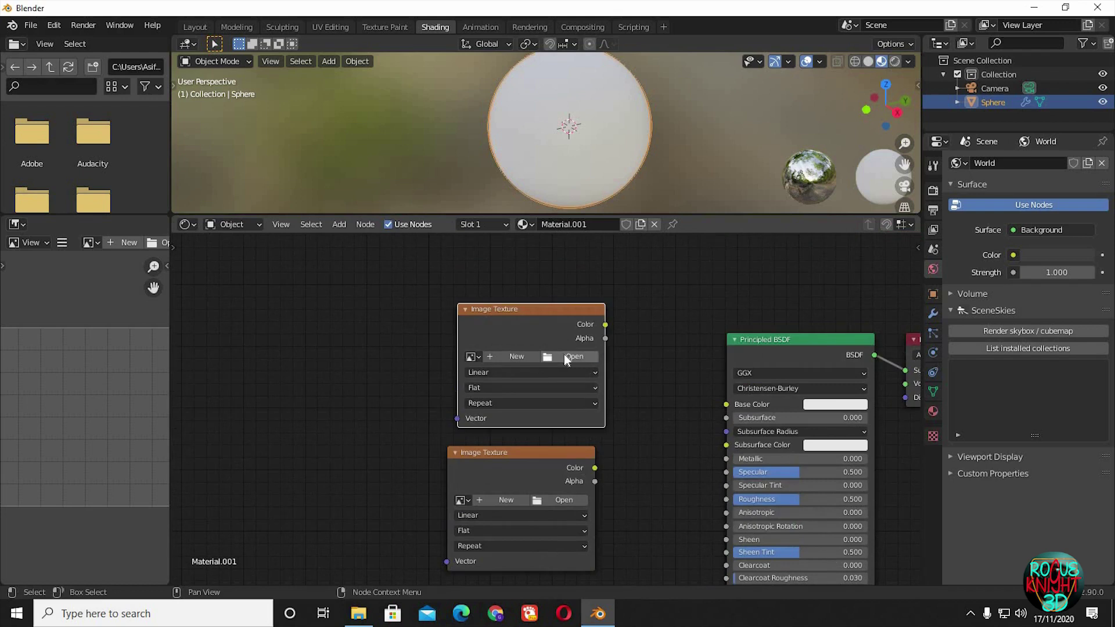
left_click(563, 354)
double_click(431, 204)
double_click(539, 210)
left_click_drag(605, 324, 725, 404)
left_click_drag(528, 311, 524, 285)
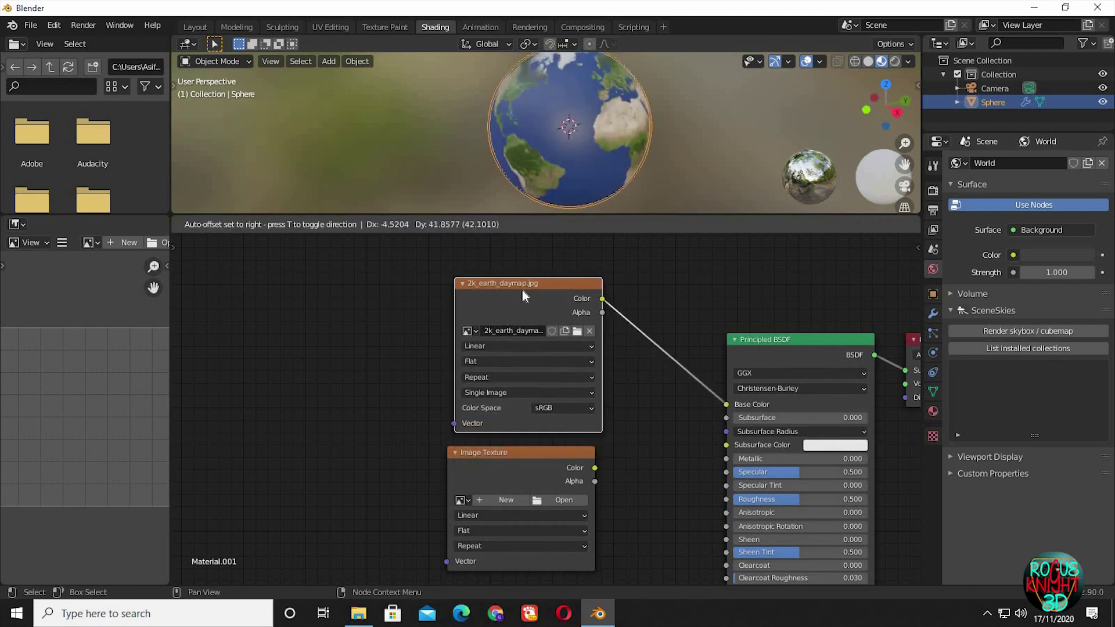
middle_click_drag(612, 152, 580, 145)
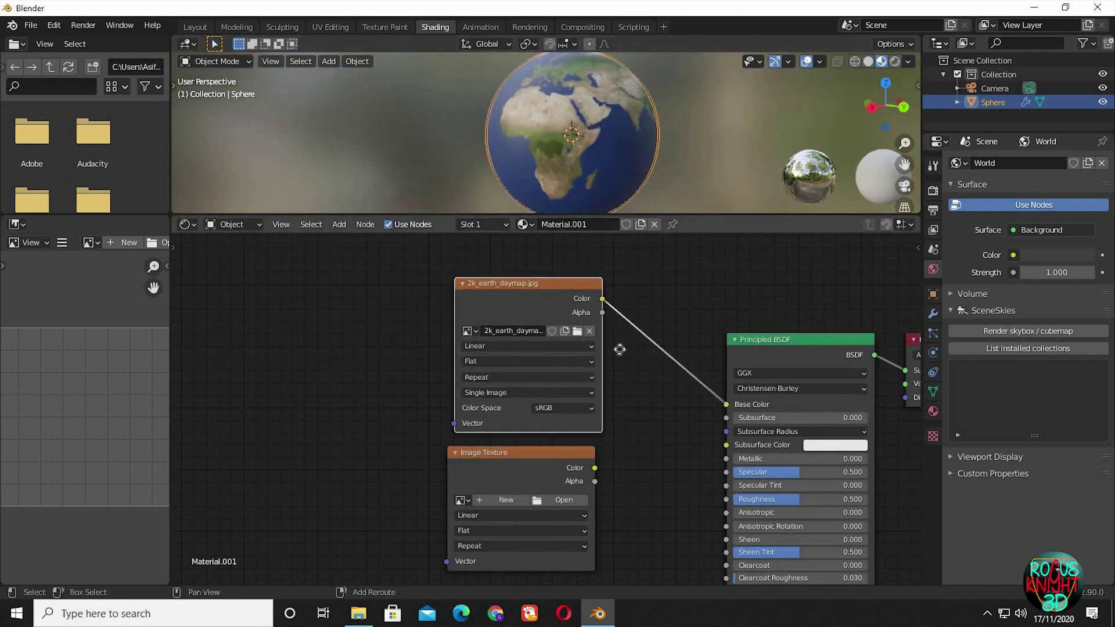
middle_click_drag(548, 505, 524, 412)
Load 2k_earth_specular_map.tif into the second node, set it to Non-Color and wire it to Specular.
left_click(529, 407)
left_click(437, 220)
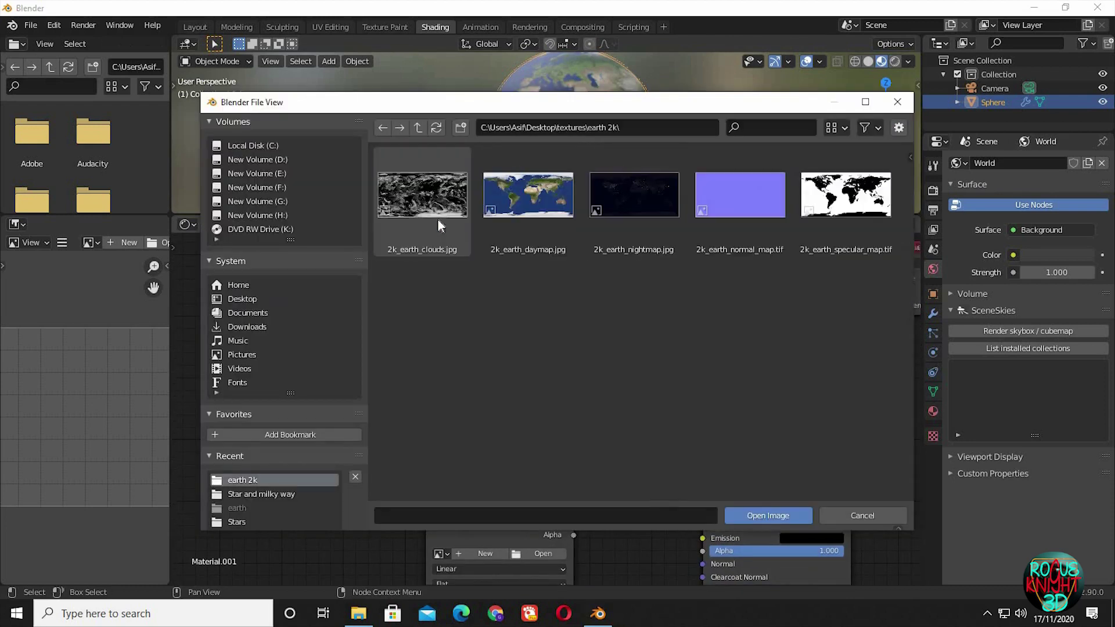
double_click(816, 215)
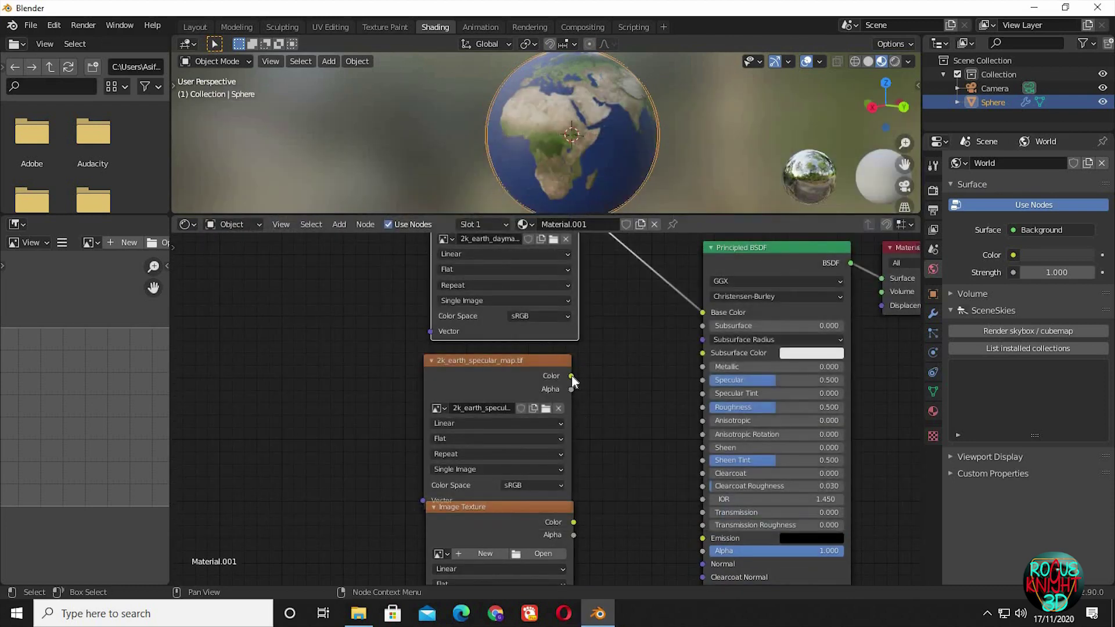
left_click_drag(572, 375, 703, 386)
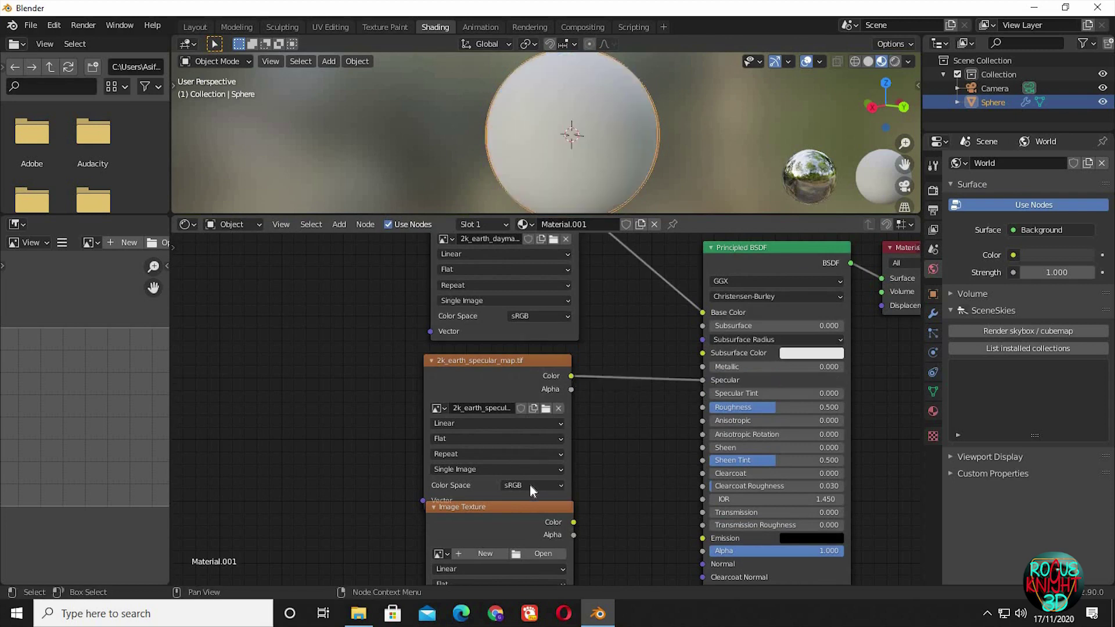
left_click(529, 485)
left_click(532, 430)
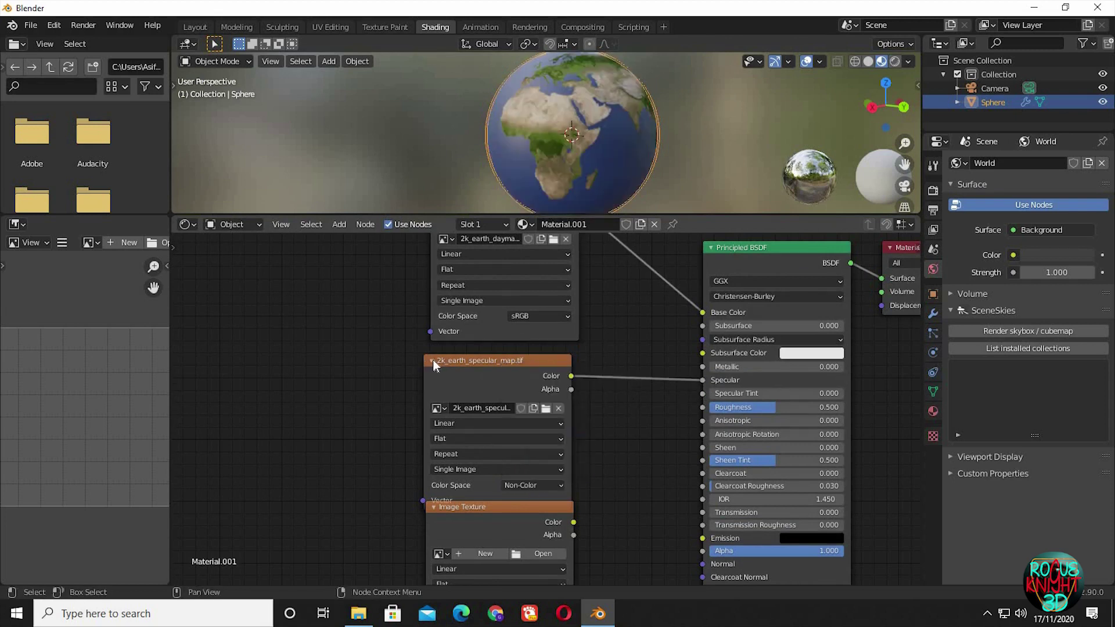
left_click_drag(502, 356, 514, 348)
Collapse the specular and daymap nodes, stack the daymap above, and raise the empty texture node beneath.
left_click(445, 352)
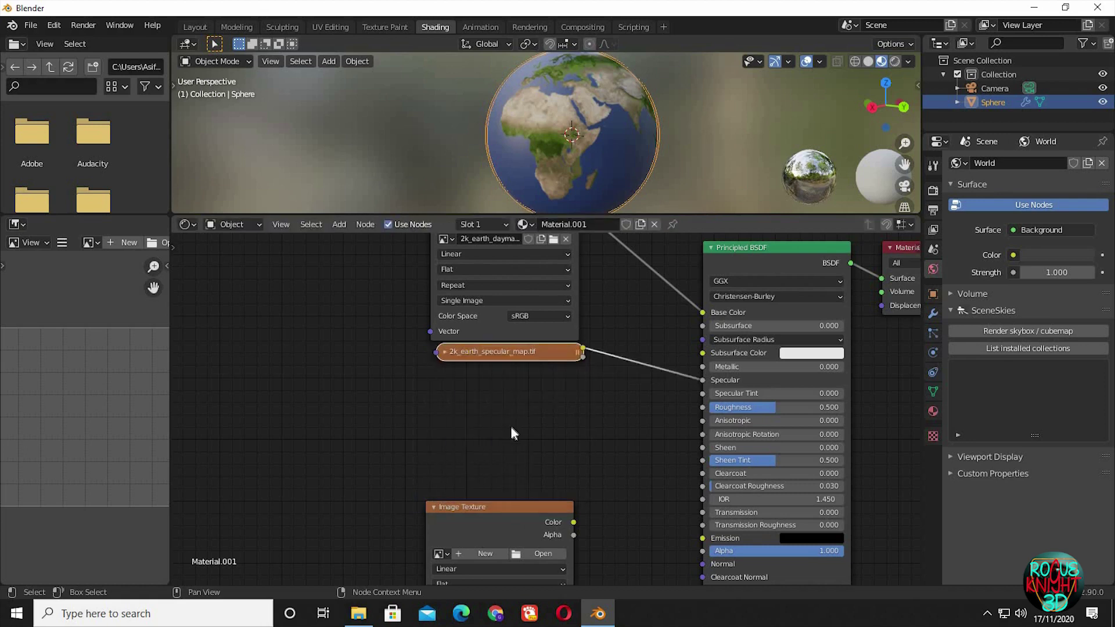
middle_click_drag(510, 425, 505, 478)
left_click(434, 260)
left_click_drag(480, 261, 492, 357)
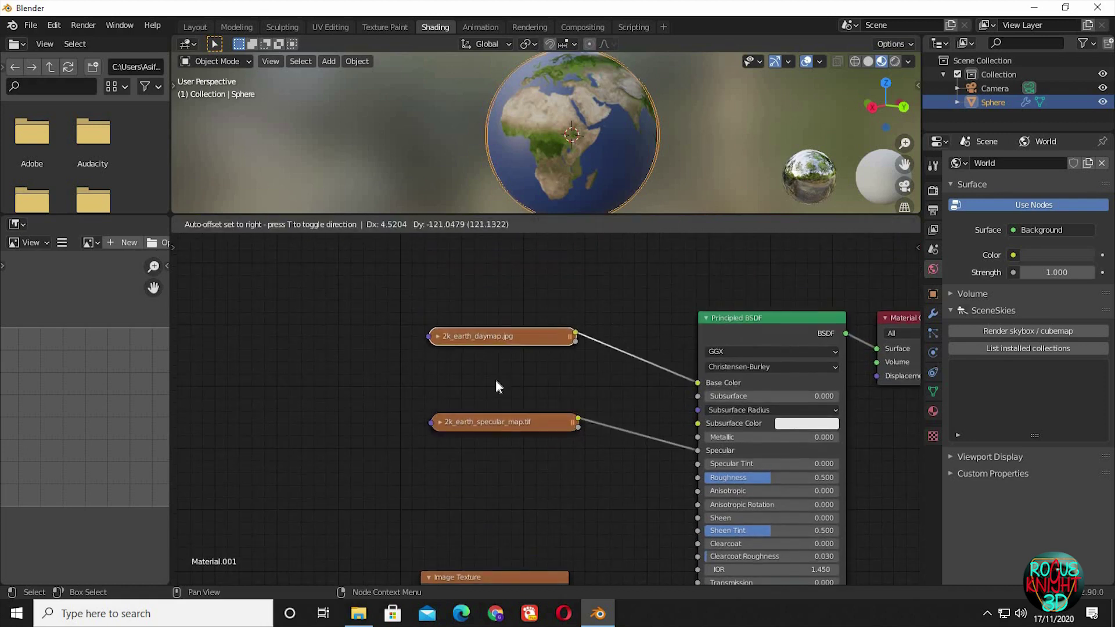
left_click(515, 491)
middle_click_drag(498, 507, 495, 428)
left_click_drag(493, 506, 498, 427)
middle_click_drag(612, 463, 516, 379)
Load 2k_earth_nightmap.jpg into the empty texture node and cut its link to Emission.
left_click(494, 395)
double_click(444, 208)
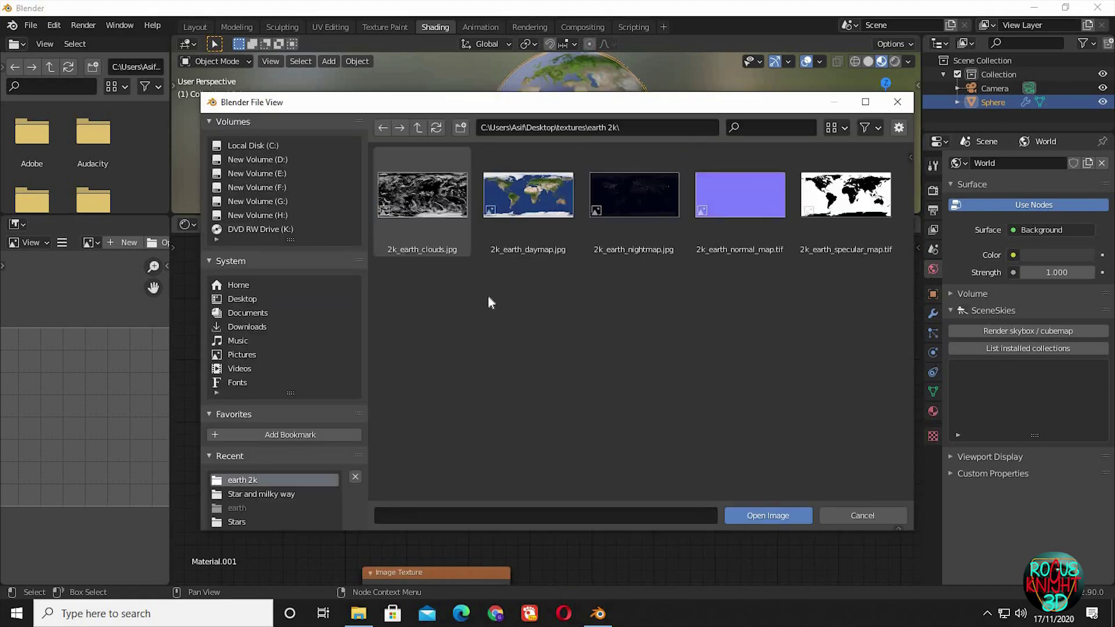
double_click(647, 207)
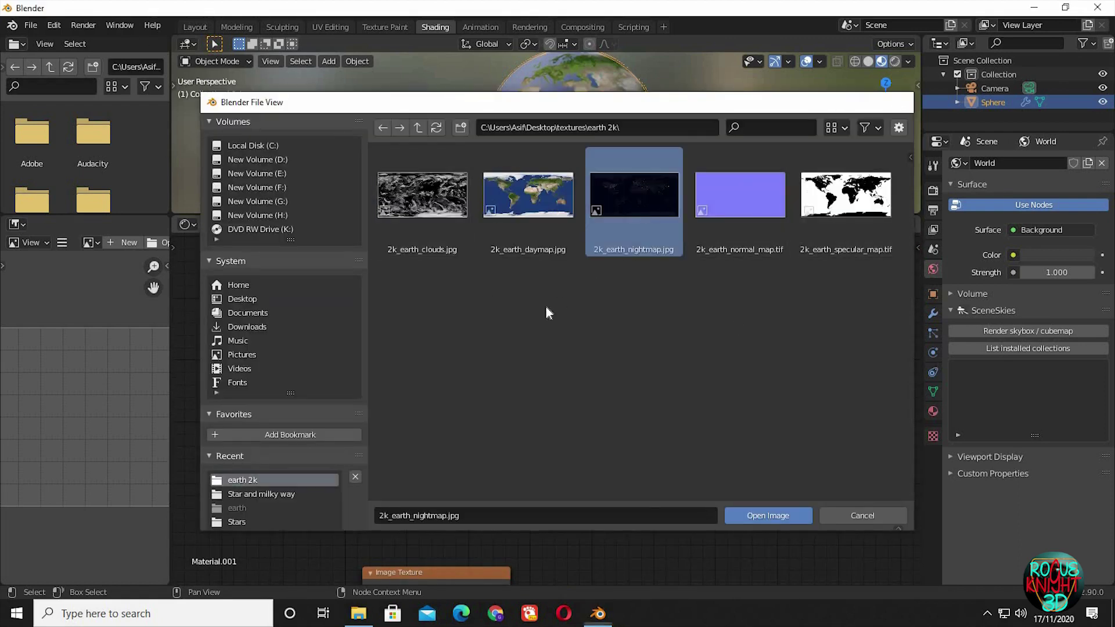
left_click_drag(476, 348, 643, 460)
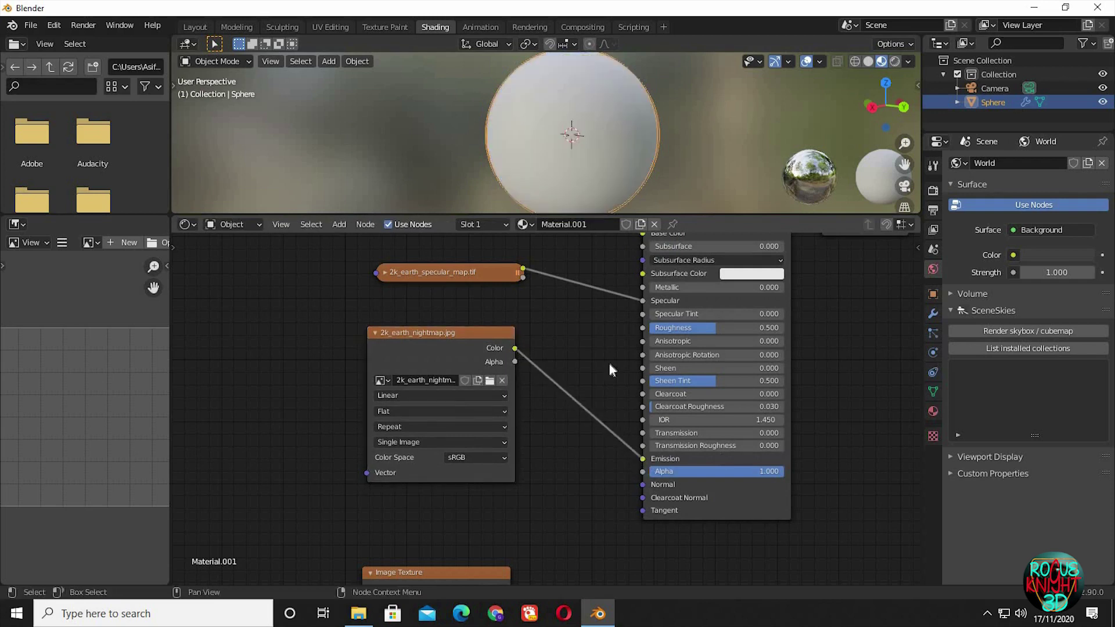
left_click_drag(643, 460, 447, 347)
Collapse the nightmap node and move the remaining empty Image Texture node below it.
left_click_drag(373, 334, 388, 326)
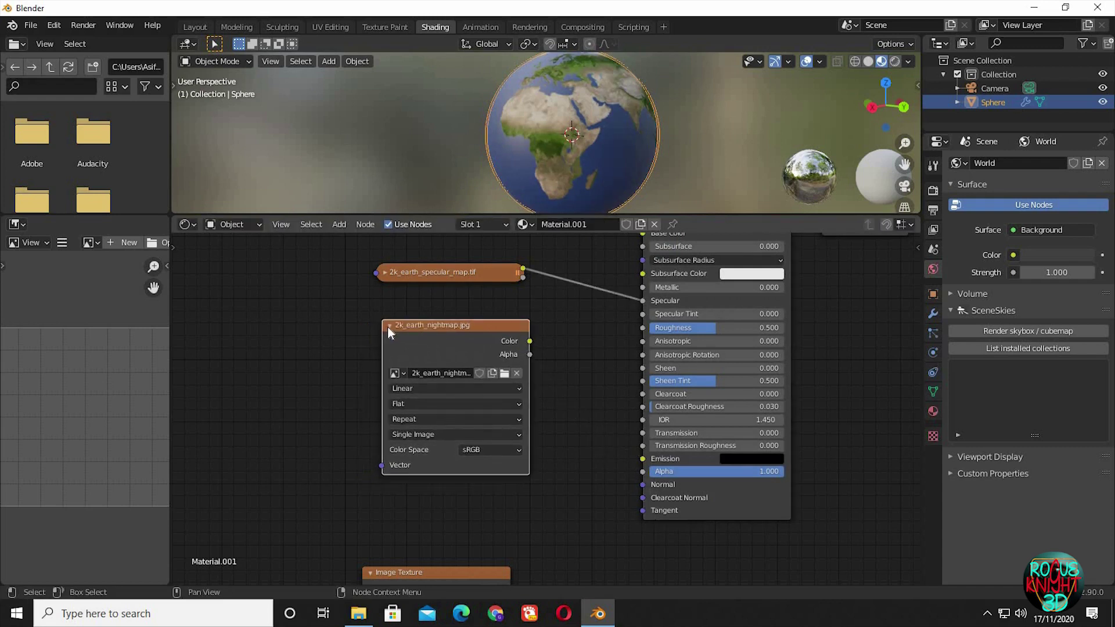
left_click(389, 326)
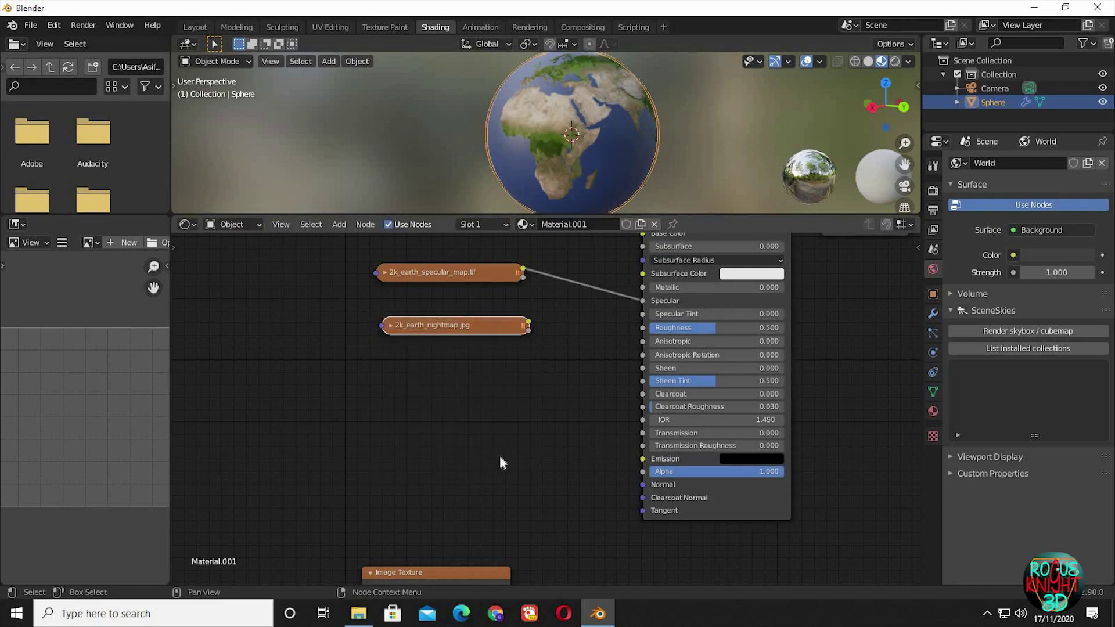
middle_click_drag(501, 458, 486, 445)
left_click_drag(428, 565, 432, 399)
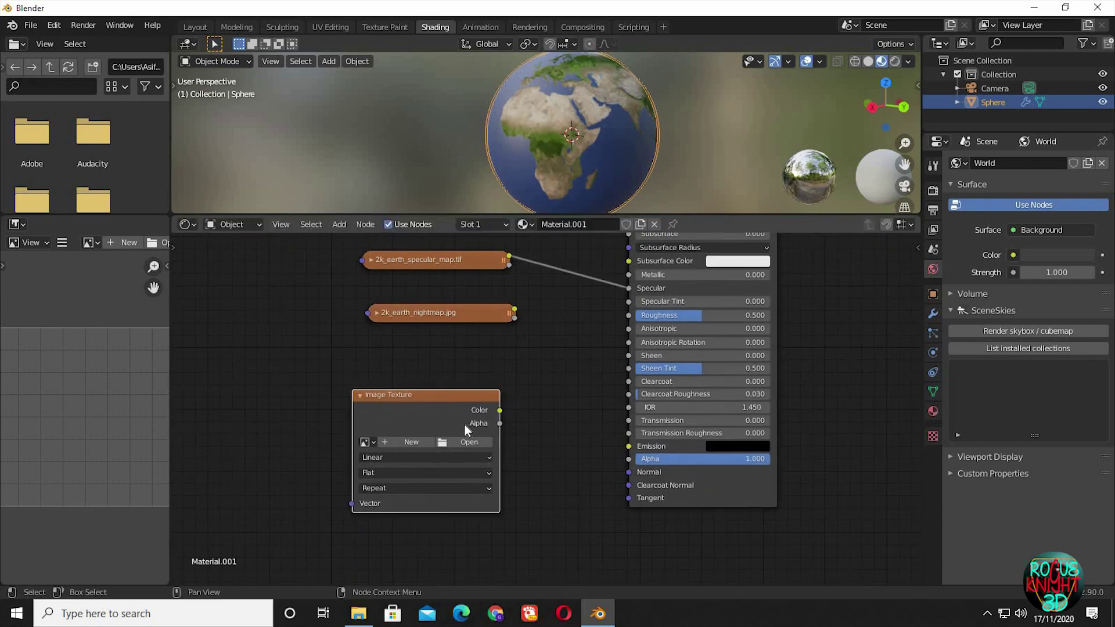
Load 2k_earth_normal_map.tif into the last texture node with Color Space set to Non-Color.
left_click(448, 445)
left_click(431, 211)
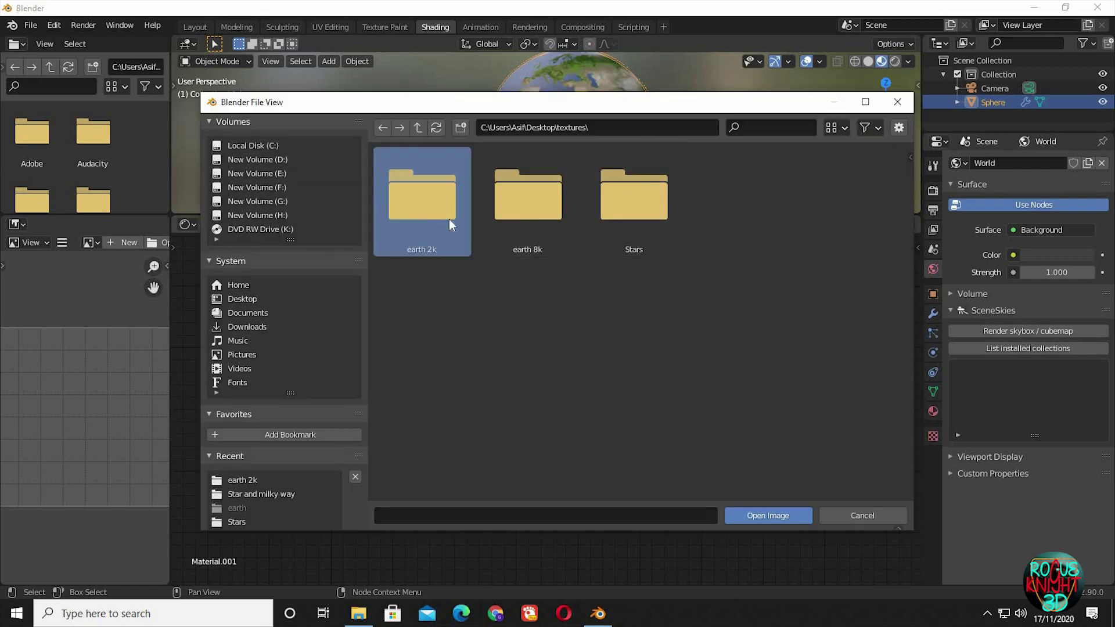
double_click(448, 219)
double_click(736, 218)
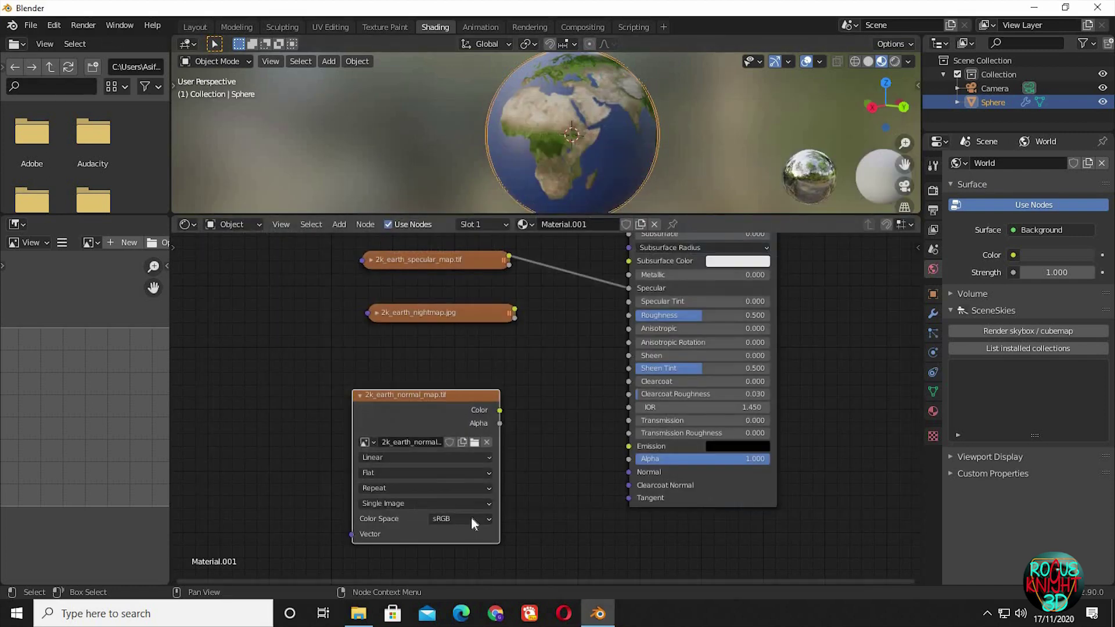
left_click(471, 517)
left_click(465, 473)
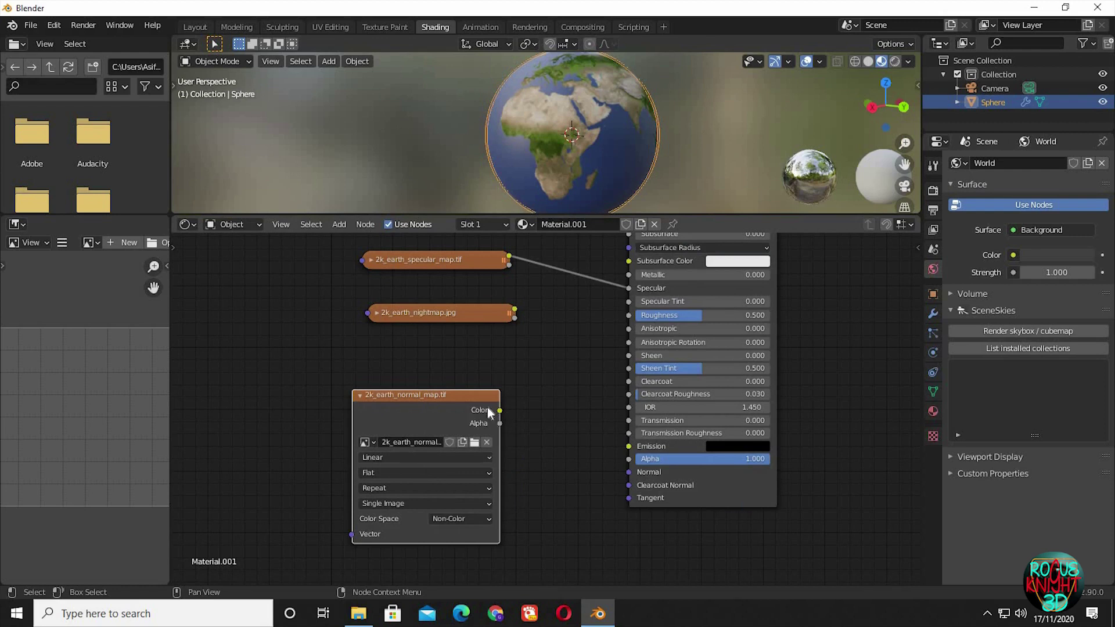
left_click_drag(405, 395, 343, 373)
left_click(526, 444)
Add a Normal Map node between the normal texture and the shader's Normal input, then add mapping nodes via Ctrl+T.
key("shift+a")
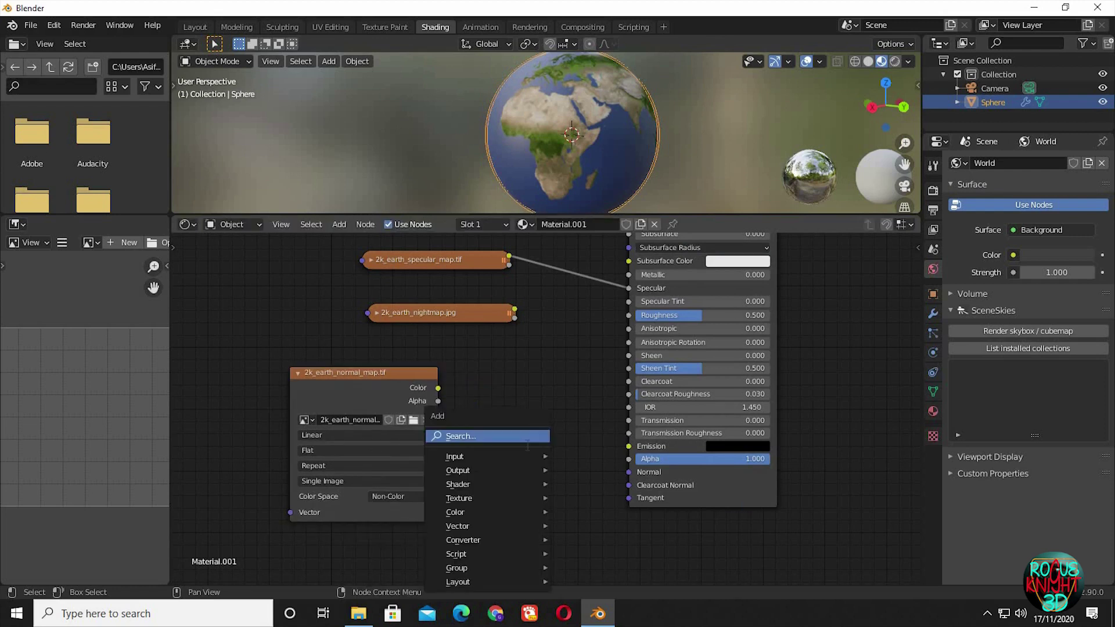
left_click(527, 443)
type("nor")
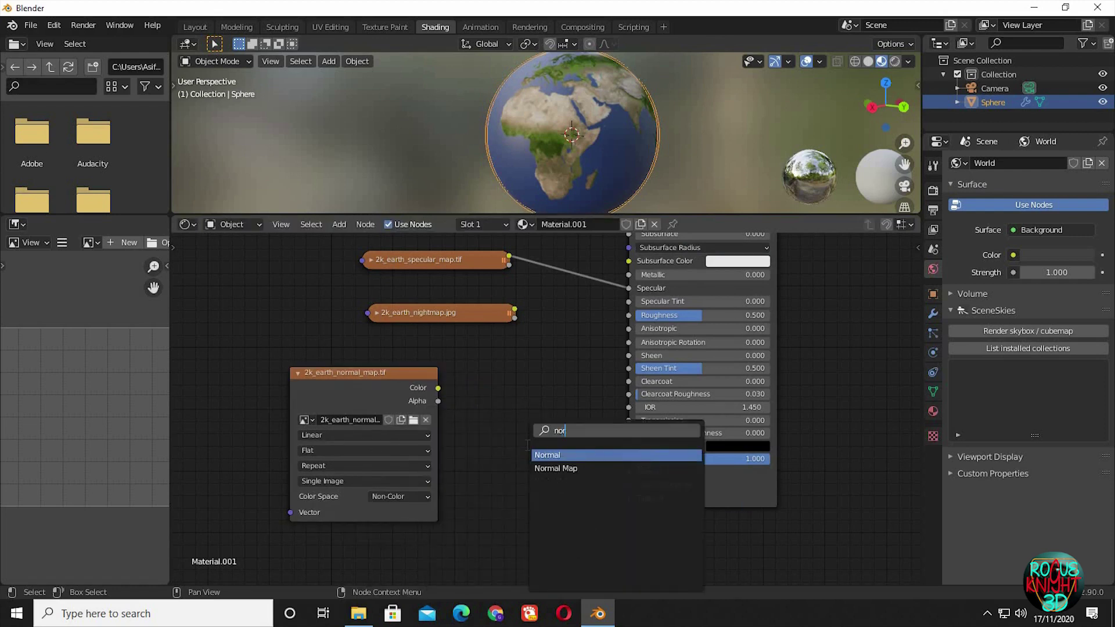
left_click(547, 467)
left_click(438, 396)
left_click_drag(438, 388, 468, 477)
left_click_drag(562, 415, 630, 472)
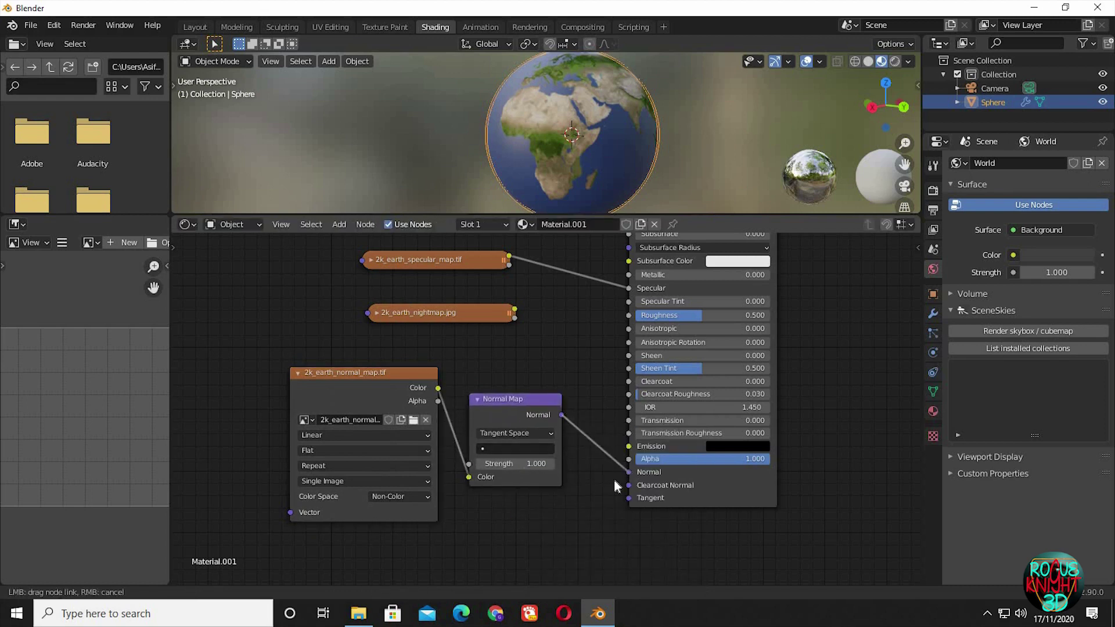
middle_click_drag(604, 176, 645, 87)
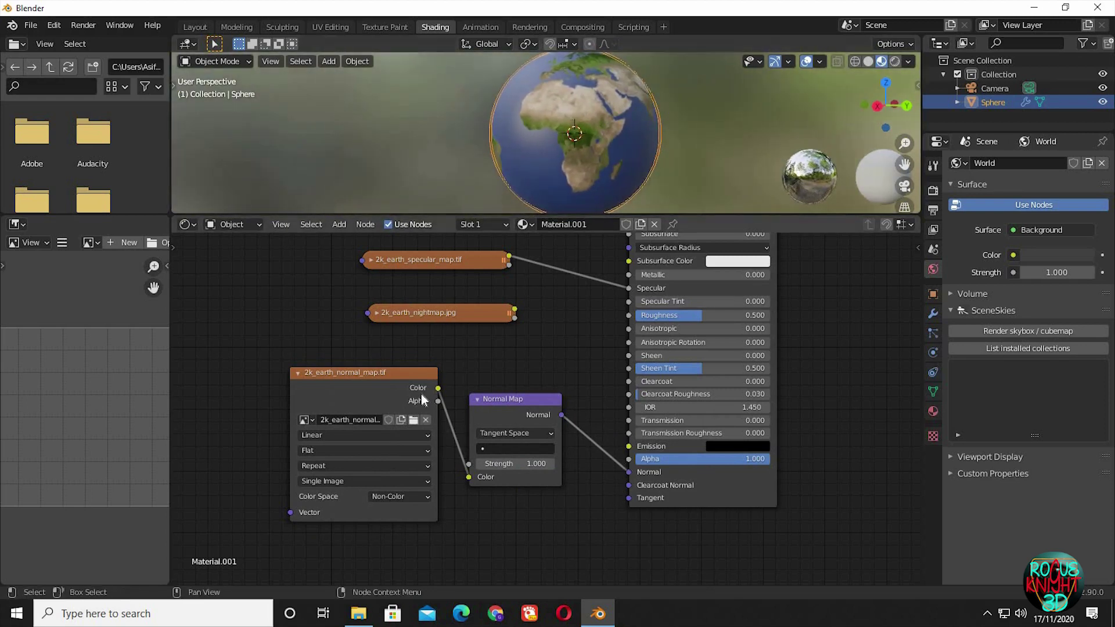
scroll(457, 333, "down", 3)
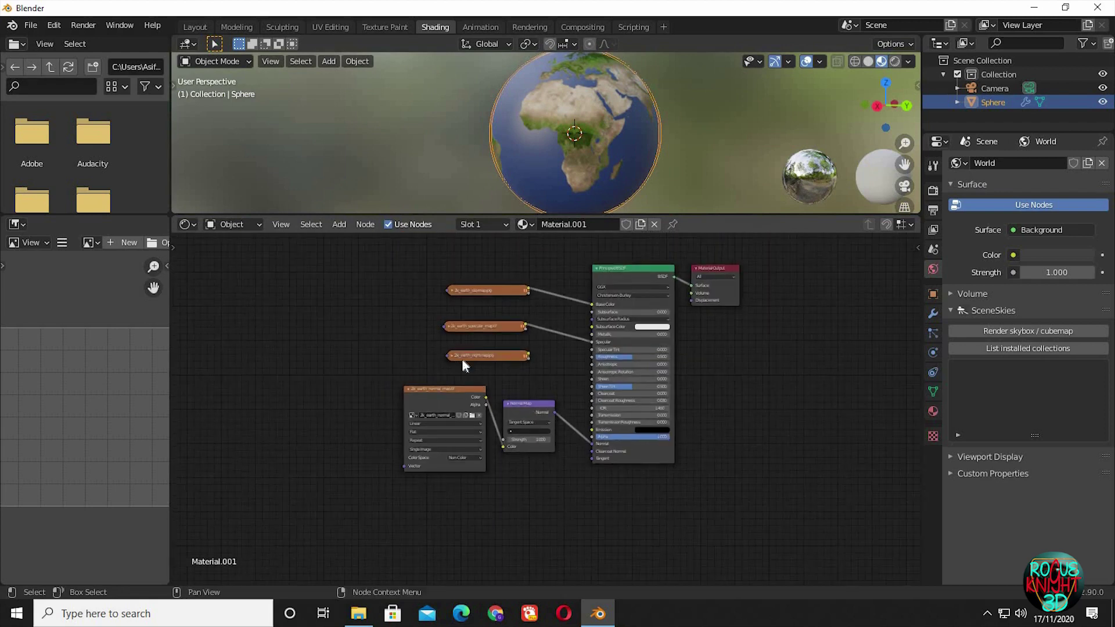
middle_click_drag(477, 291, 461, 314)
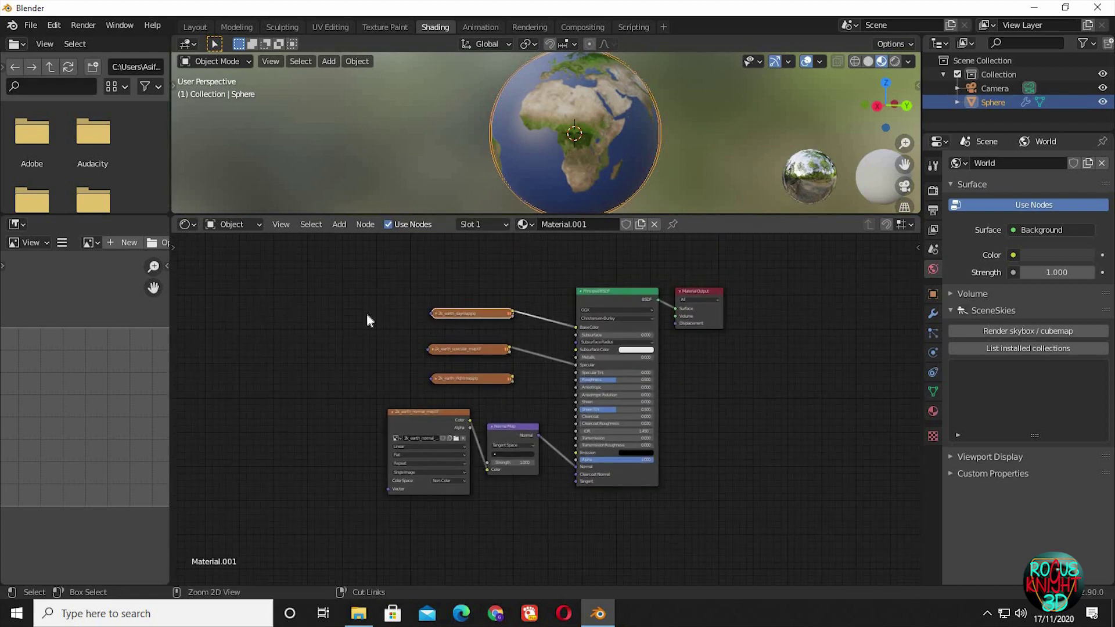
key("ctrl+t")
Box-select the new Texture Coordinate and Mapping nodes and move them down-left.
key("b")
left_click_drag(368, 302, 344, 323)
left_click_drag(375, 268, 277, 323)
middle_click_drag(639, 130, 608, 146)
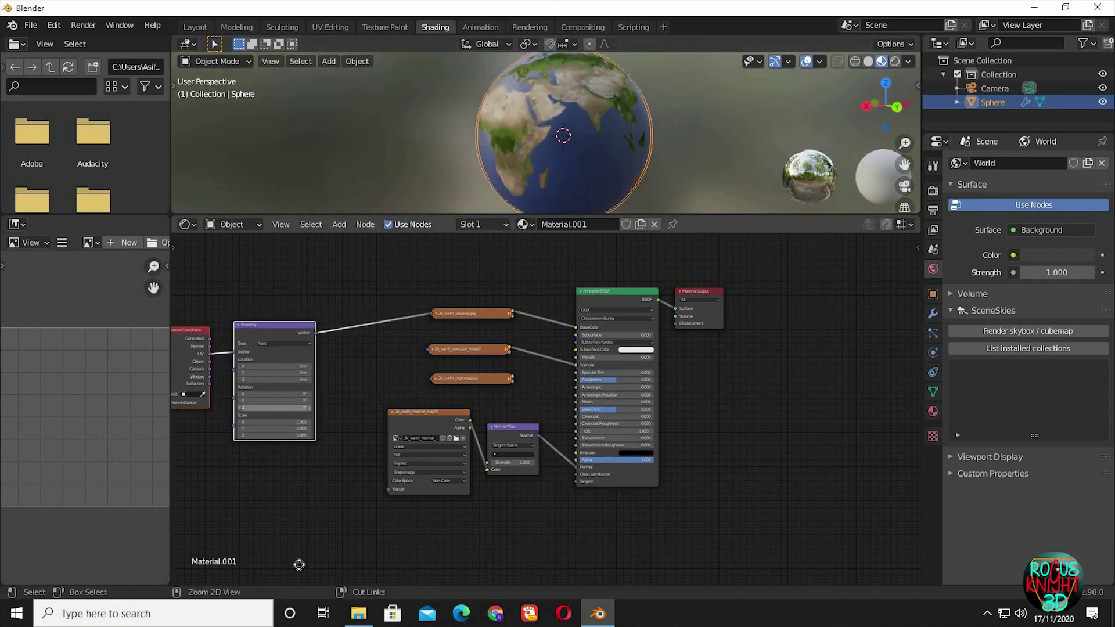
scroll(294, 398, "up", 2)
Collapse the 2k_earth_normal_map.tif node and move it down slightly.
middle_click_drag(524, 397, 769, 421)
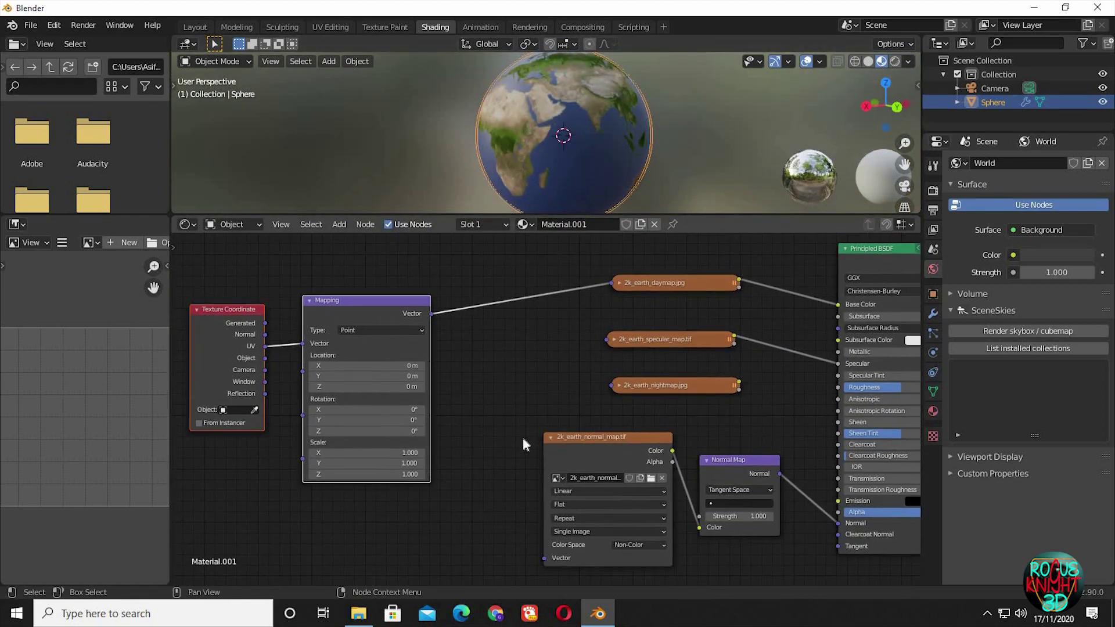
left_click(551, 438)
key("g")
left_click(525, 450)
scroll(465, 353, "up", 2)
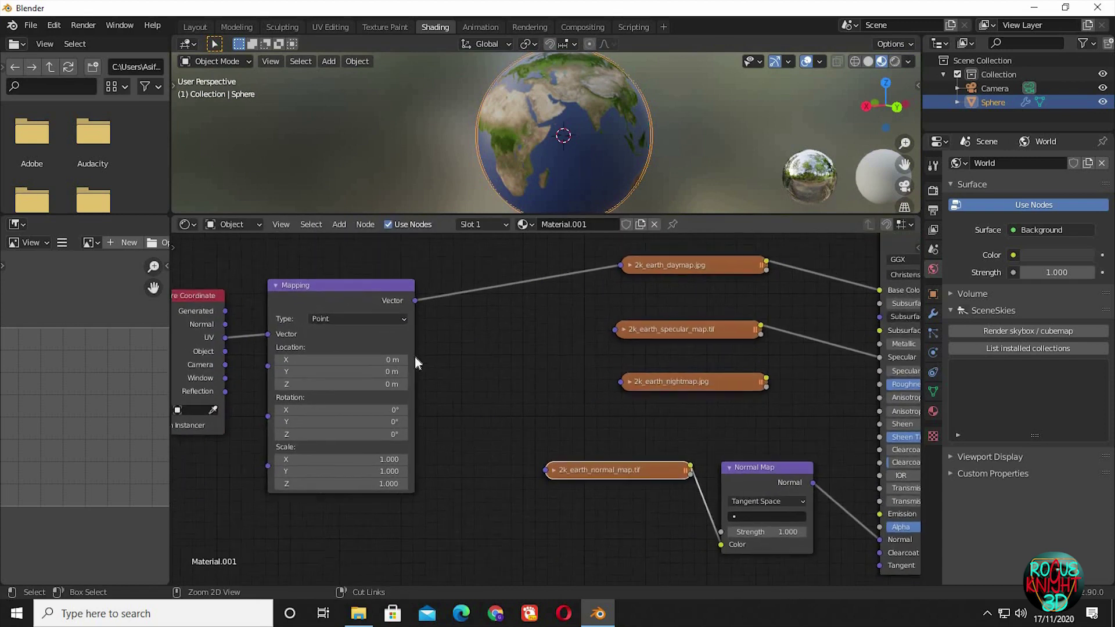
Set the Mapping Y location to 0.1 m and feed its vector to the specular, night and normal maps.
left_click(401, 371)
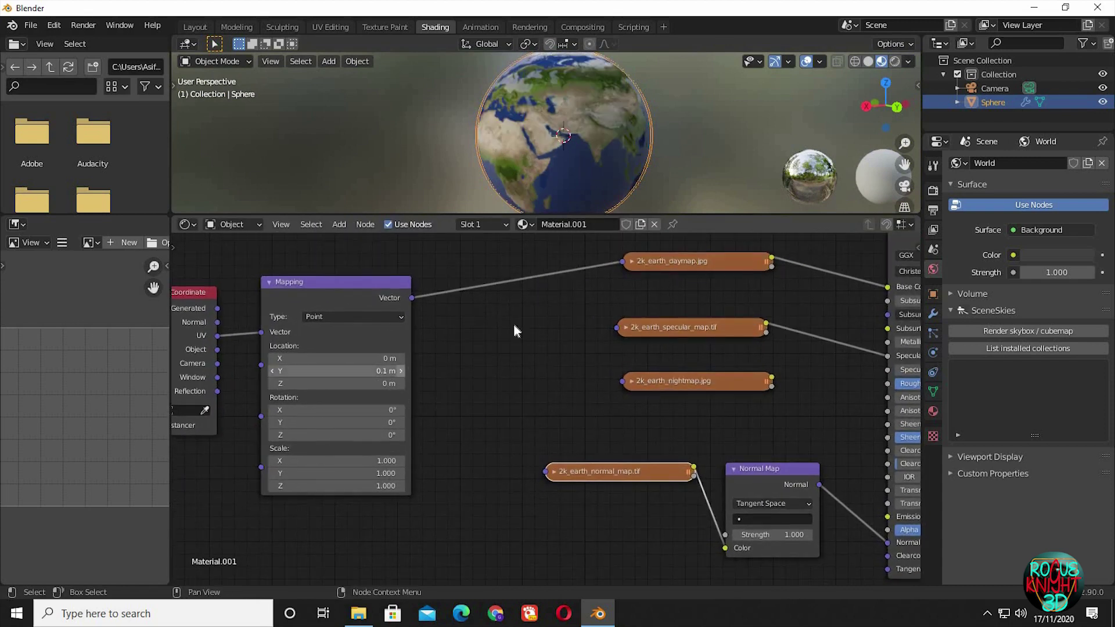
mouse_move(615, 148)
middle_mouse_down()
mouse_move(626, 136)
mouse_move(635, 143)
mouse_move(624, 137)
middle_mouse_up()
left_click_drag(411, 298, 617, 327)
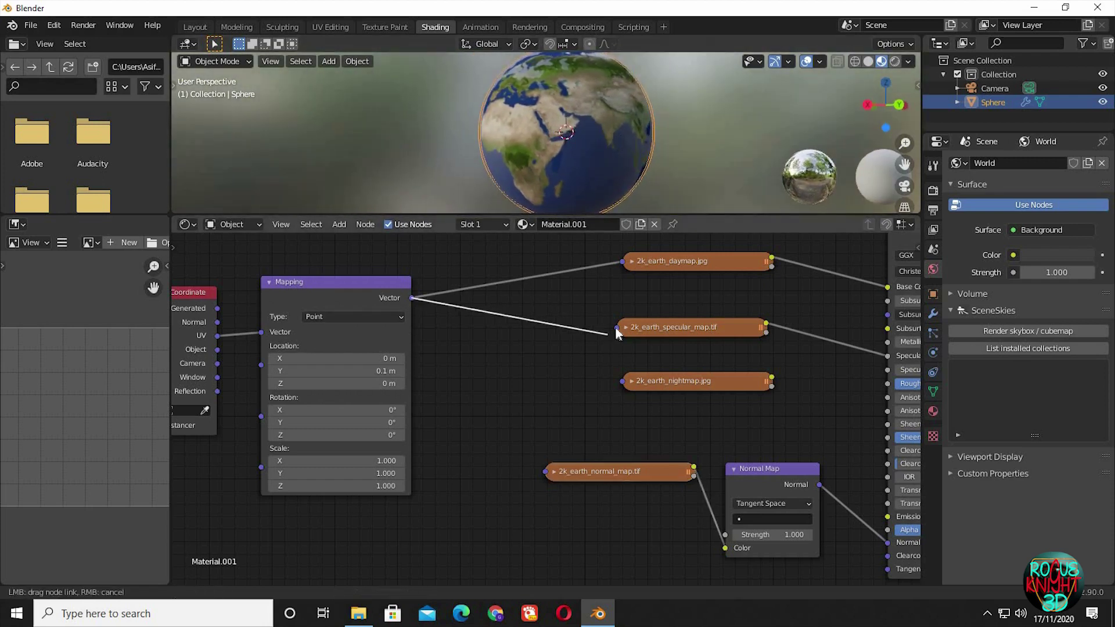
left_click_drag(411, 298, 623, 381)
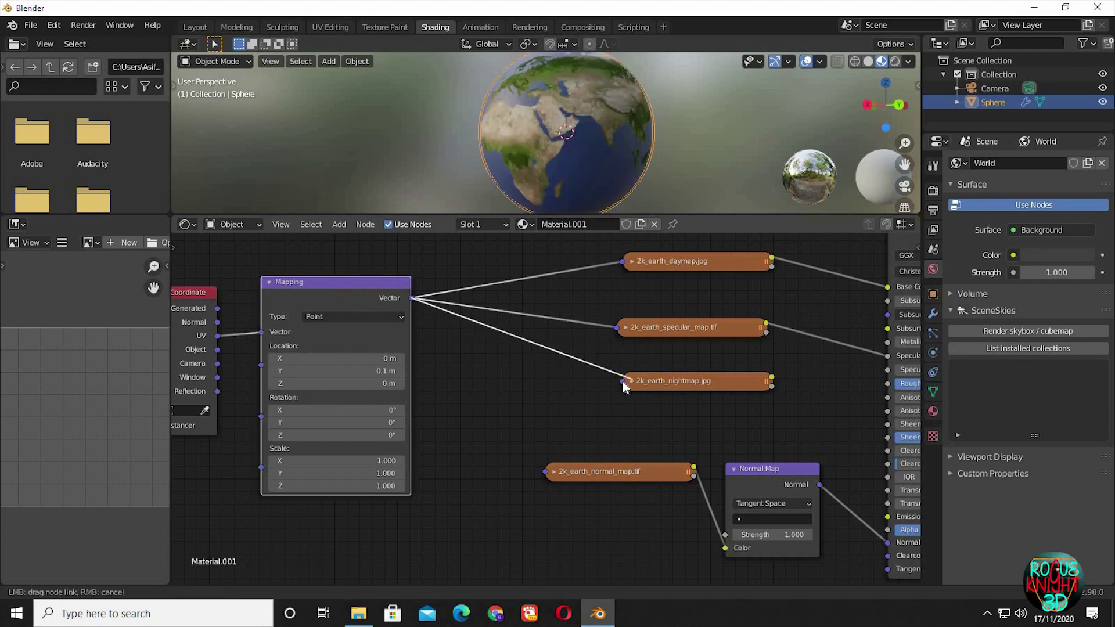
left_click_drag(412, 298, 545, 472)
Lower the normal map nodes, check the globe in Rendered shading, then return to Material Preview.
middle_click_drag(547, 413, 373, 407)
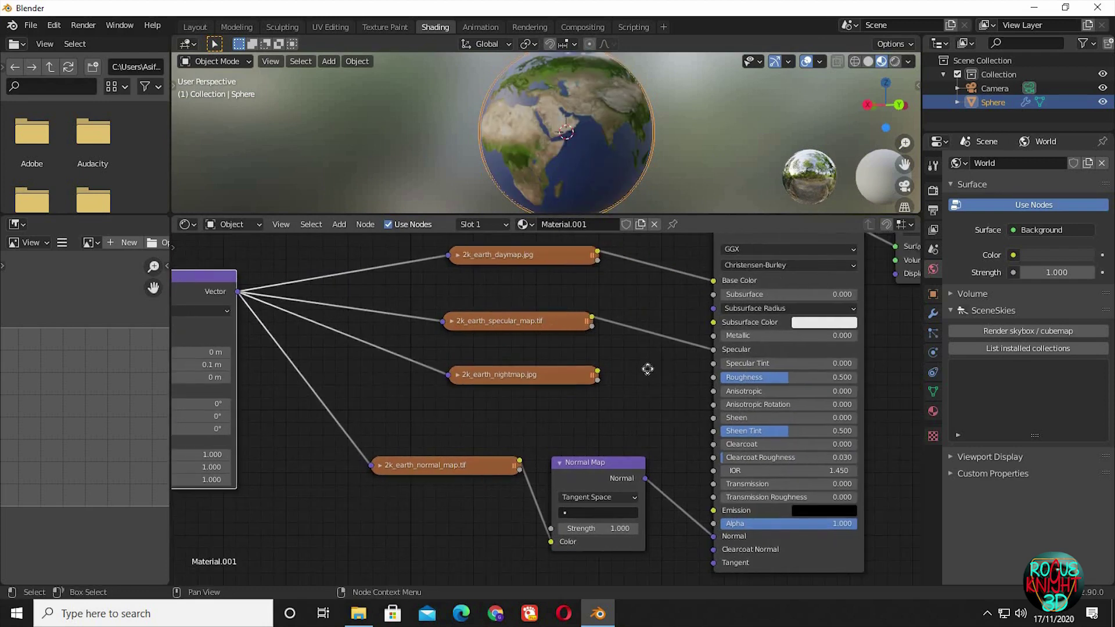
middle_click_drag(647, 368, 633, 394)
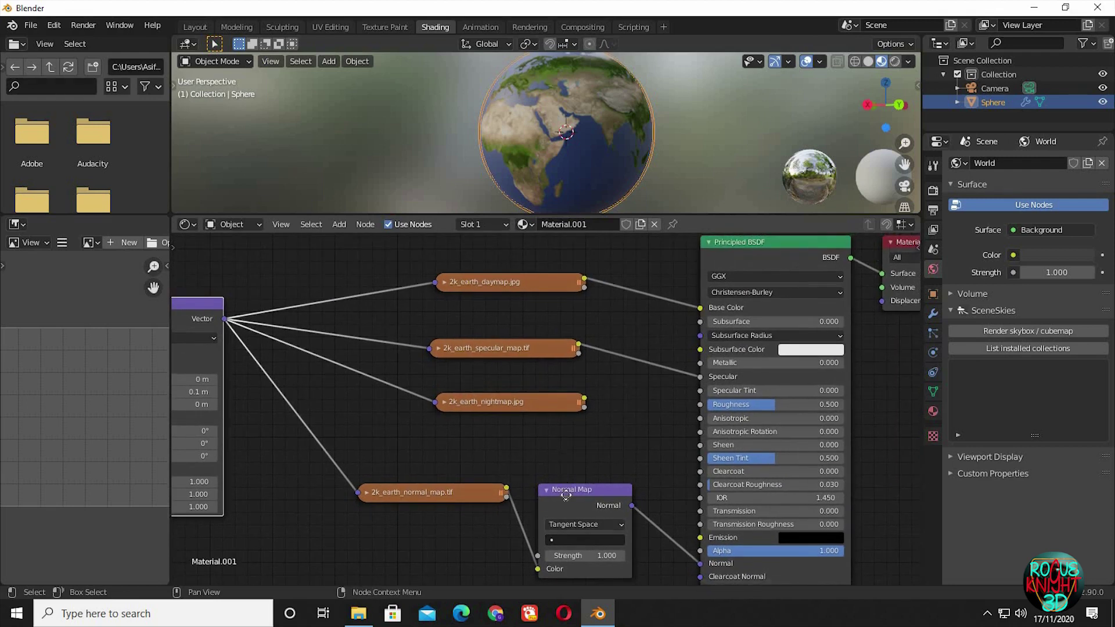
scroll(505, 443, "down", 2)
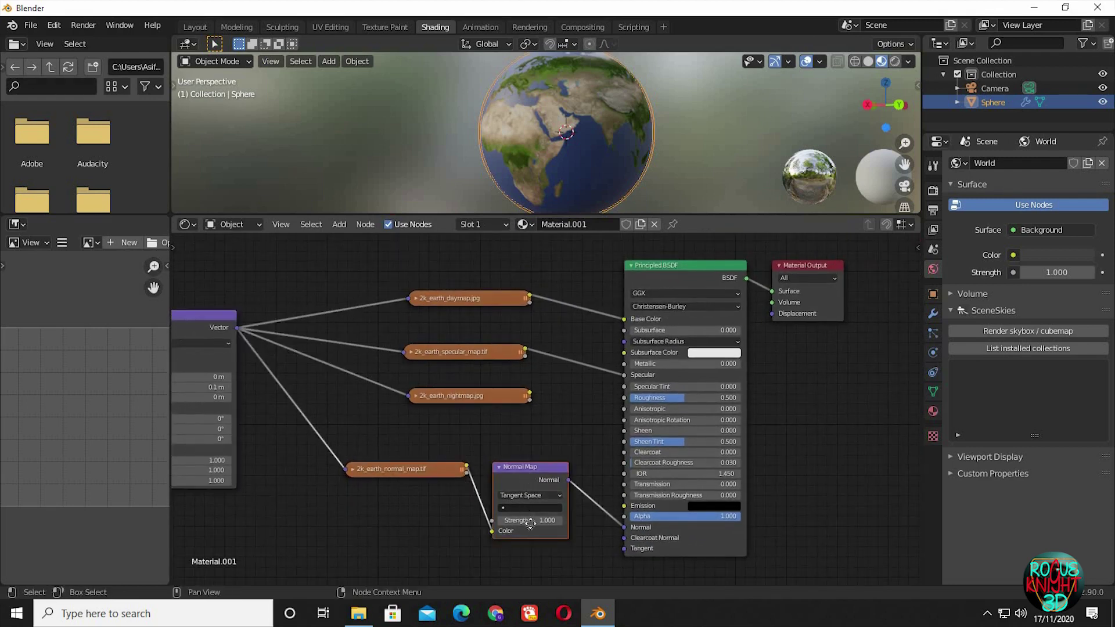
left_click_drag(530, 524, 533, 576)
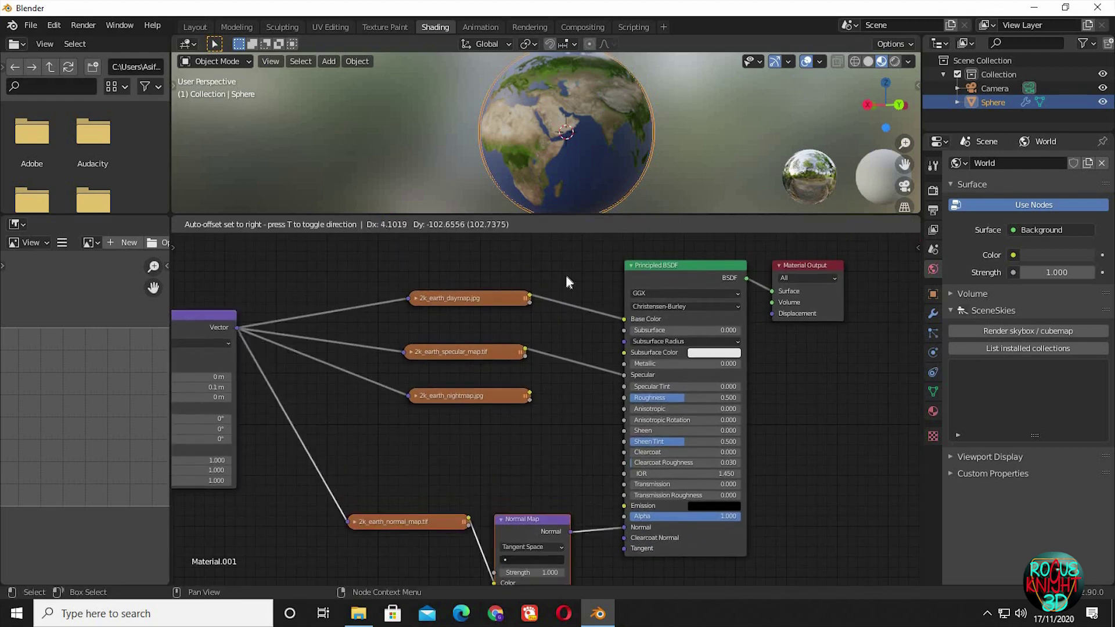
left_click(895, 60)
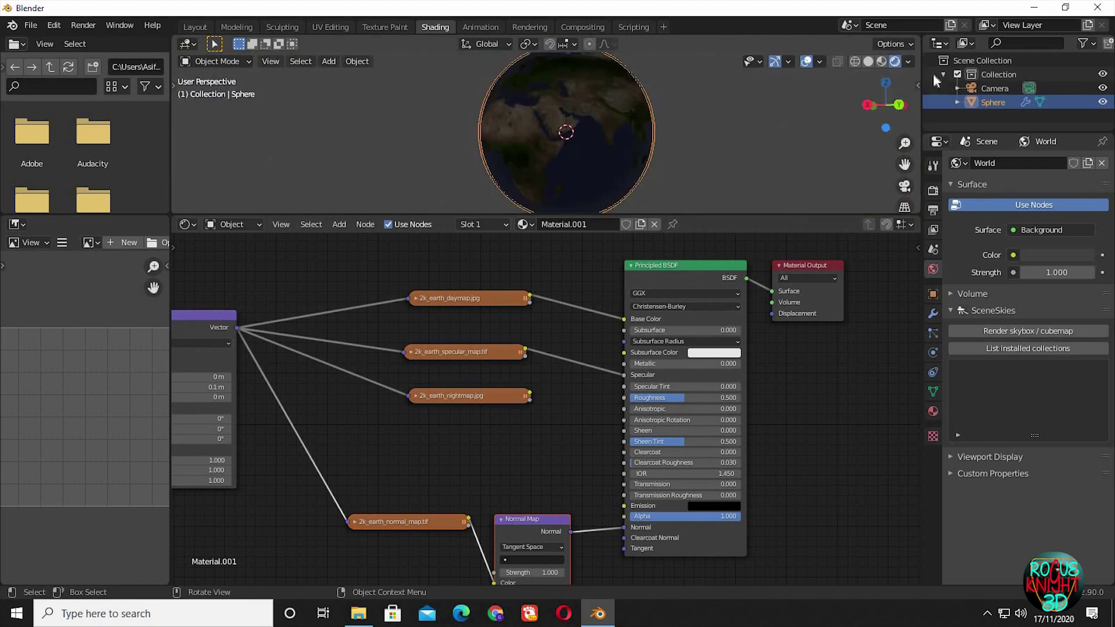
left_click(880, 61)
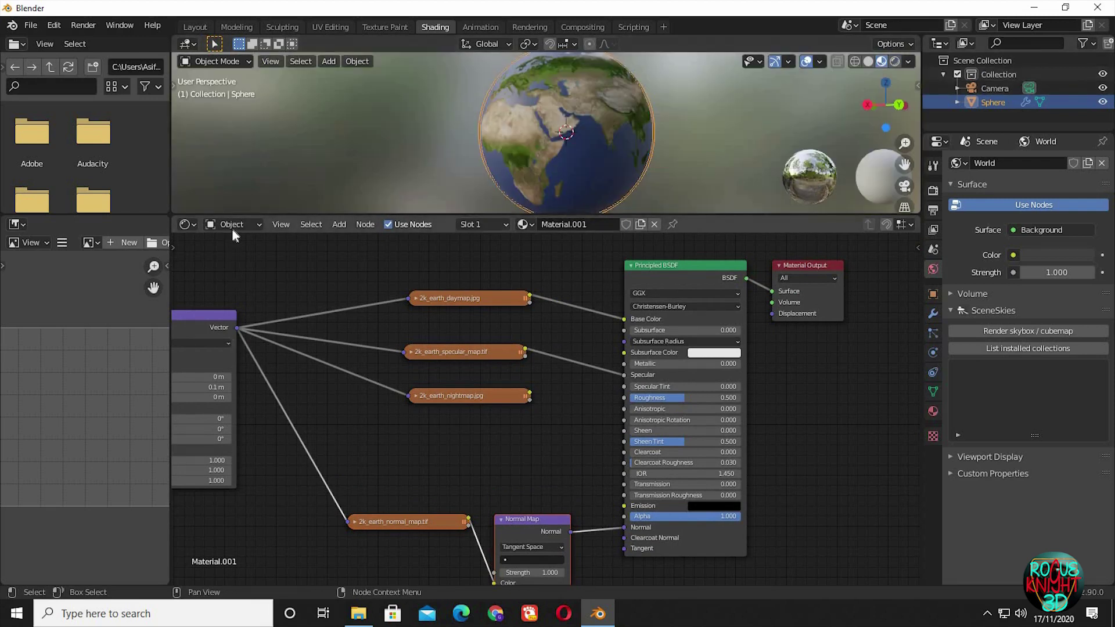
left_click(232, 227)
Switch the shader editor to World and add an Environment Texture node left of Background.
left_click(235, 256)
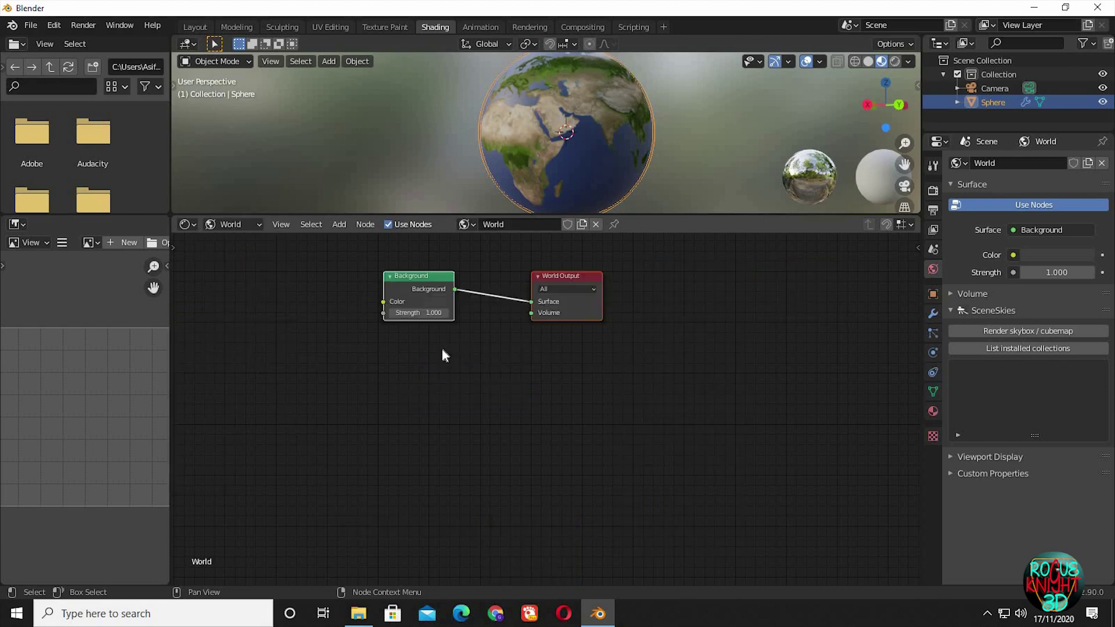
middle_click_drag(630, 431, 804, 483)
left_click(480, 377)
key("shift+a")
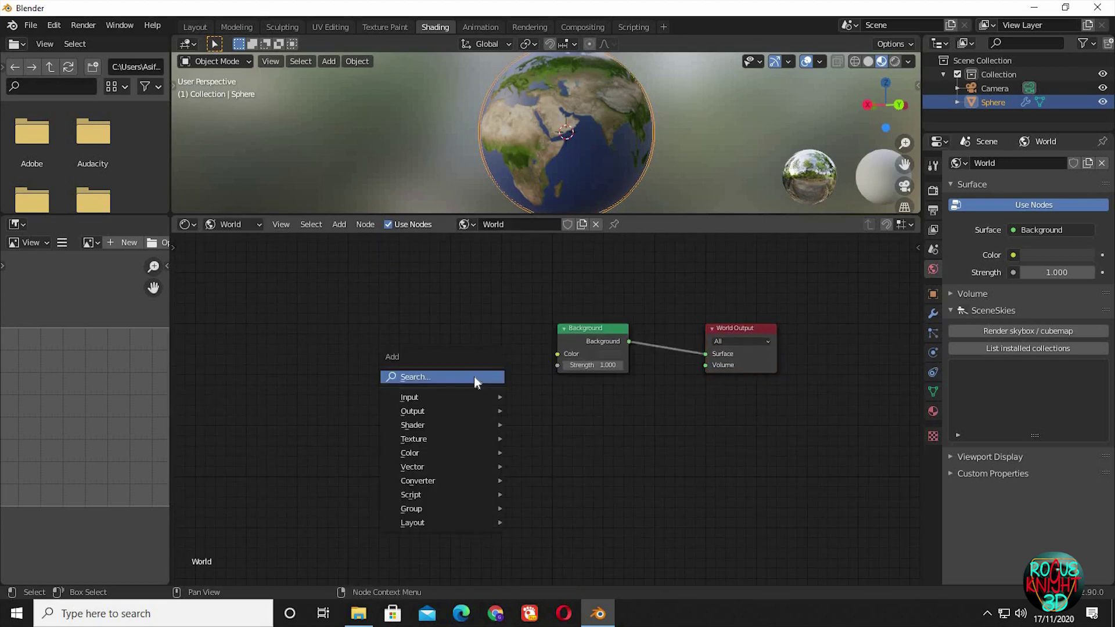
left_click(475, 377)
type("en")
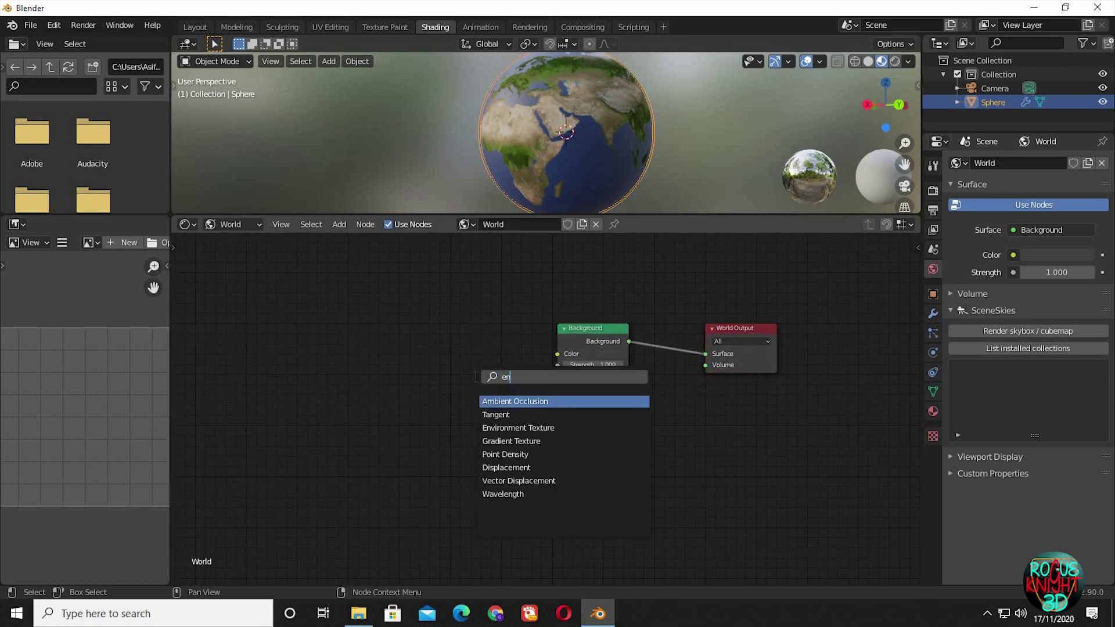
key("Down")
key("Down")
key("Return")
left_click(497, 320)
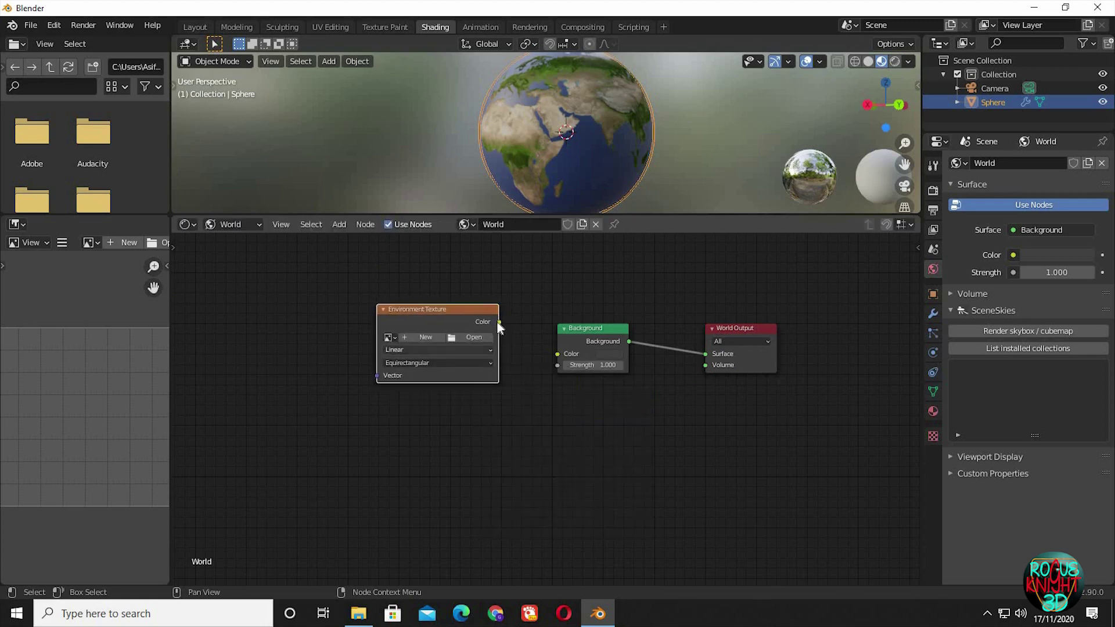
Load 8k_stars_milky_way.jpg into the Environment Texture and wire it to the Background colour.
left_click(474, 342)
double_click(632, 209)
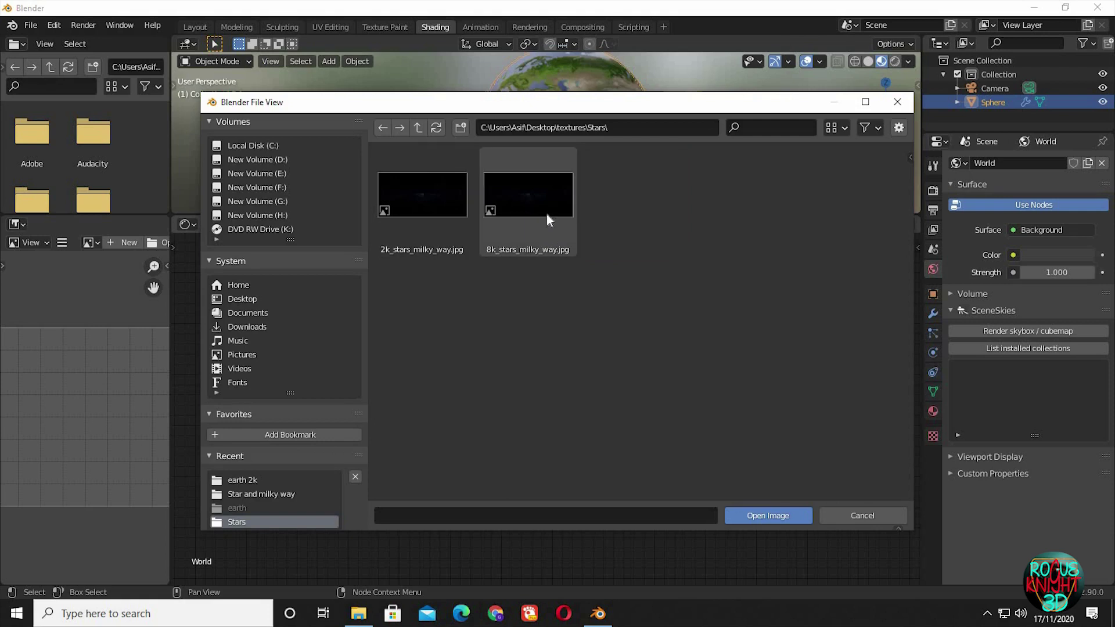
double_click(546, 208)
left_click_drag(501, 321, 559, 363)
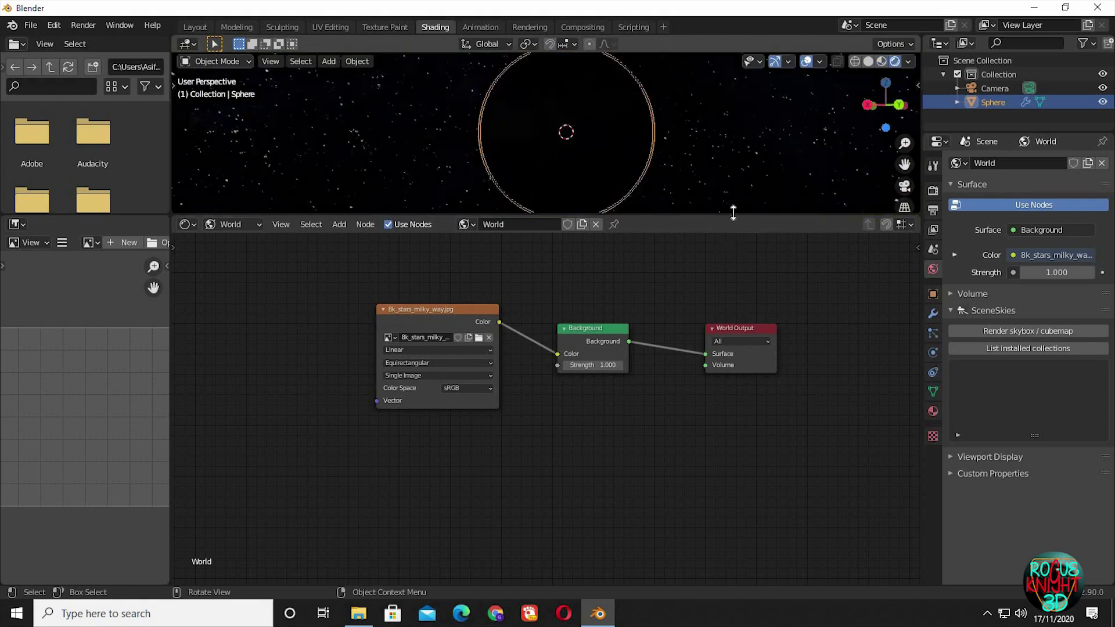
left_click_drag(734, 227, 733, 262)
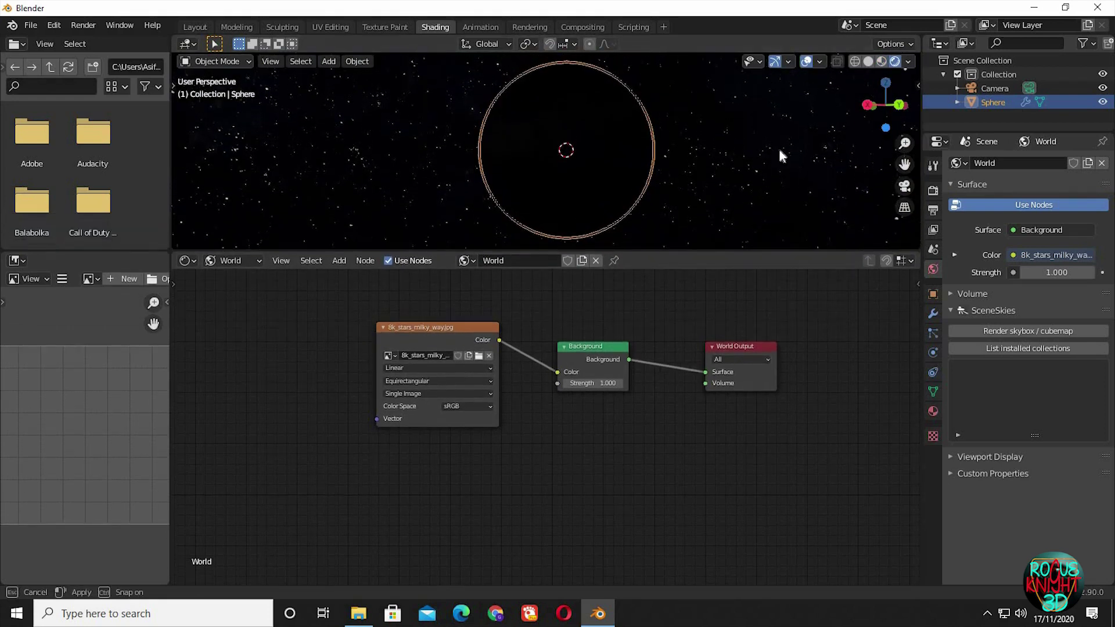
scroll(609, 380, "up", 3)
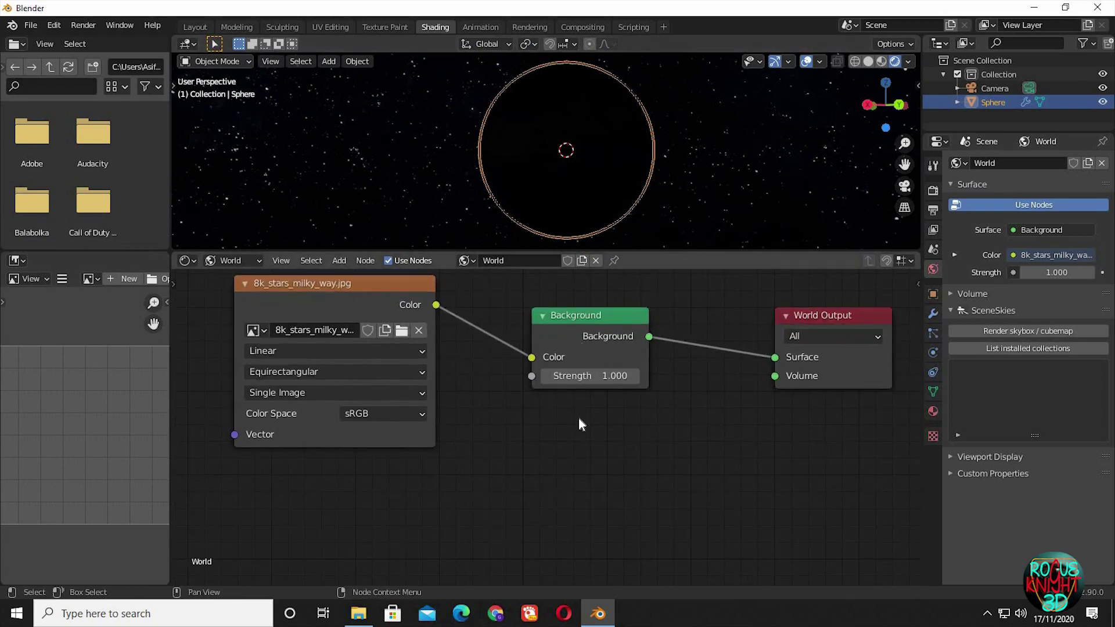
middle_click_drag(587, 475, 594, 520)
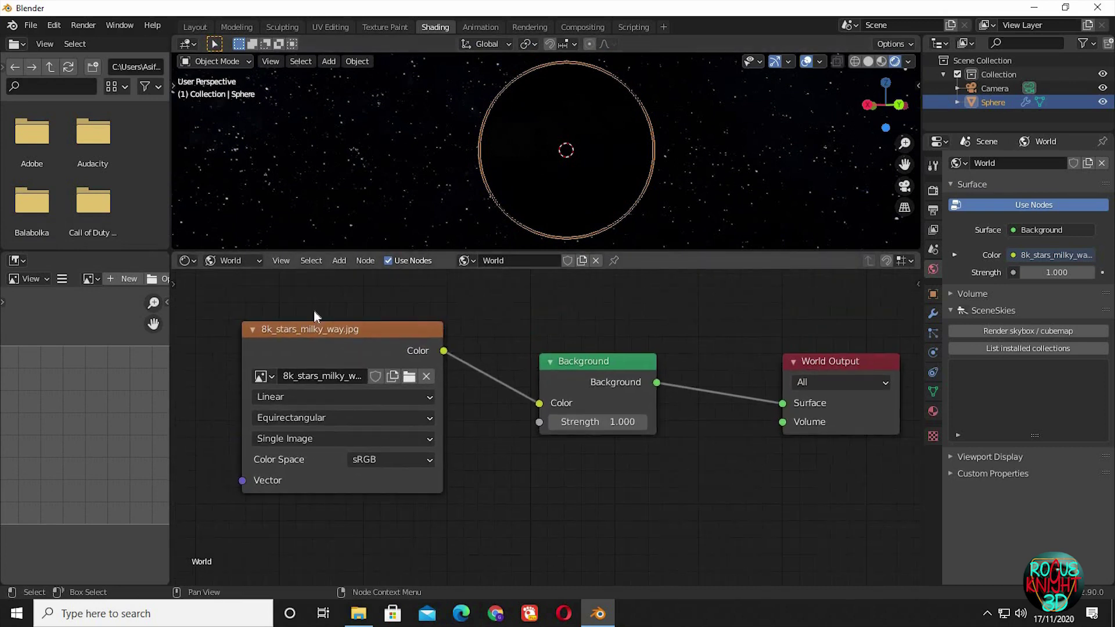
left_click(229, 261)
Enlarge the 3D viewport and add a Sun lamp to the scene.
left_click(233, 277)
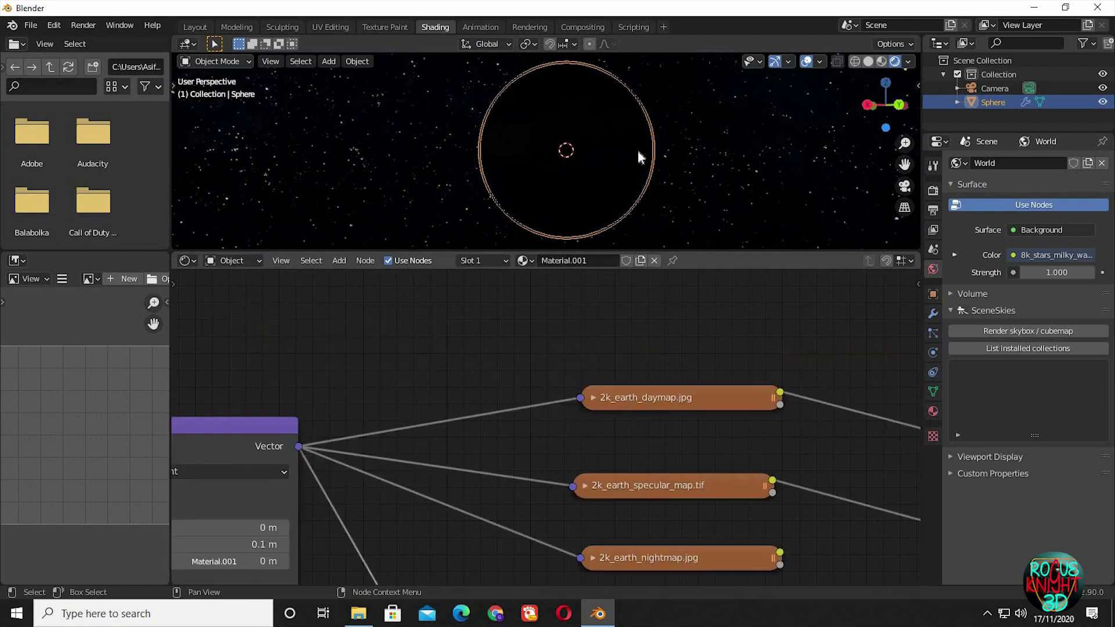
left_click_drag(714, 395, 711, 427)
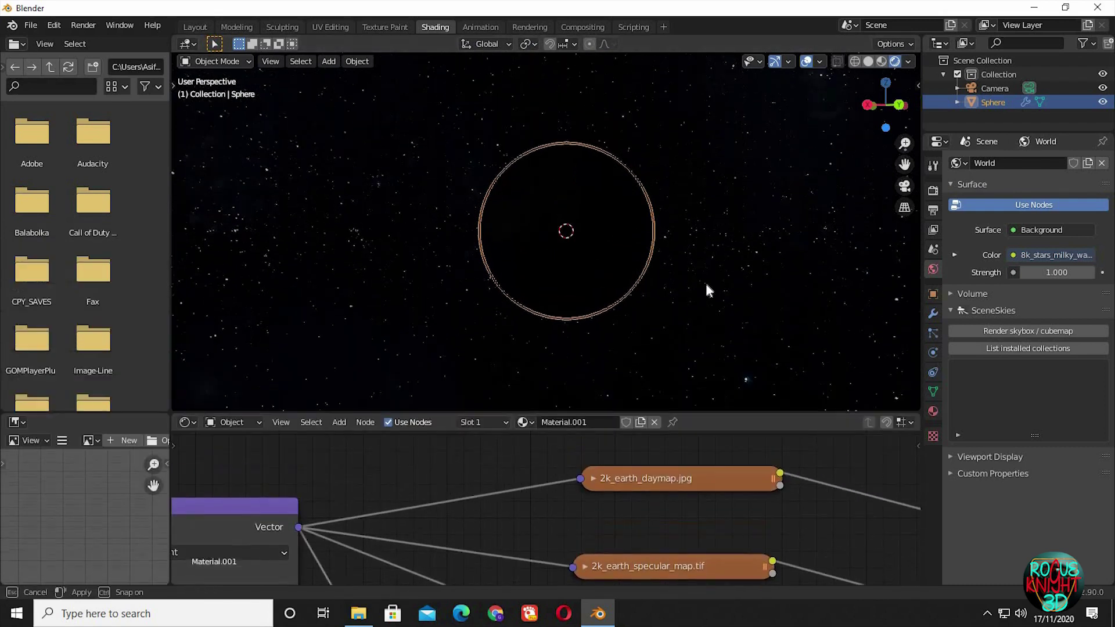
scroll(705, 279, "down", 2)
key("shift+a")
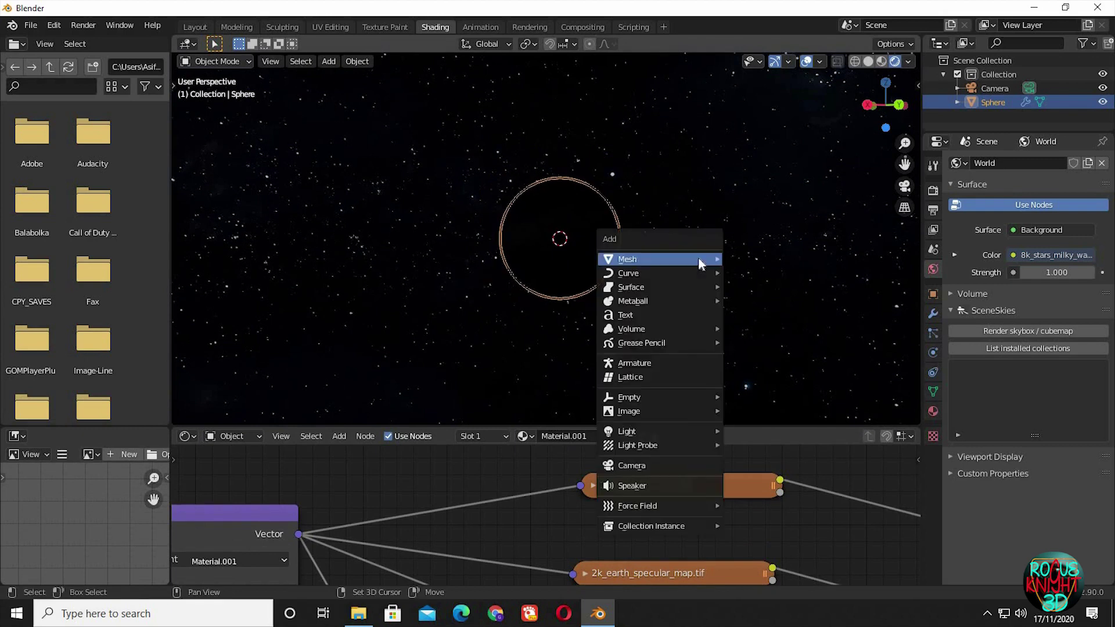
mouse_move(699, 259)
mouse_move(668, 432)
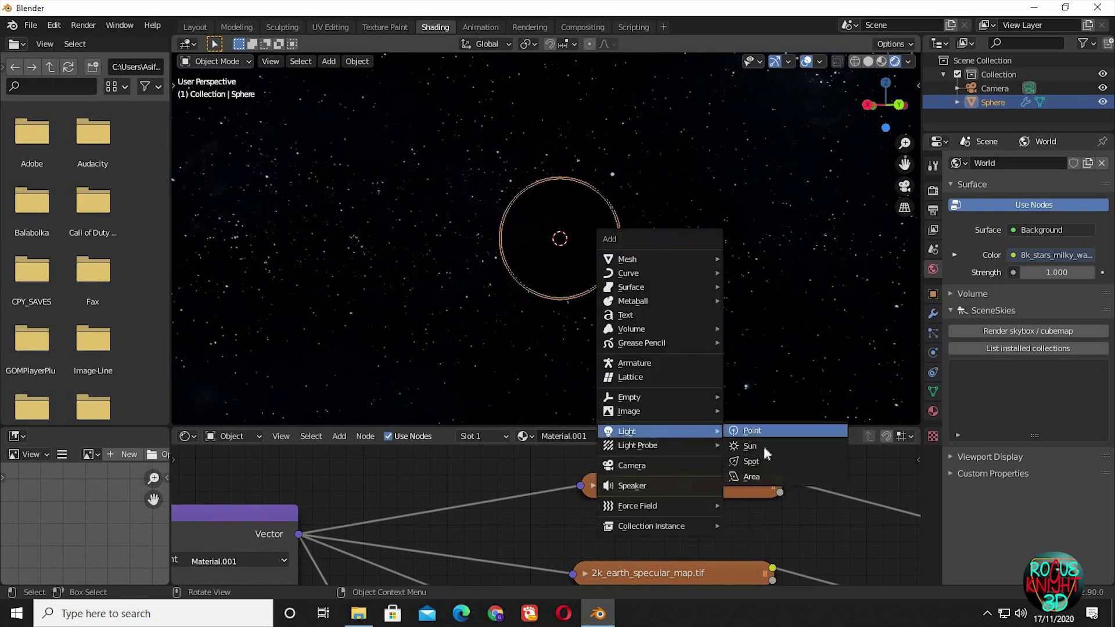
left_click(764, 445)
In top view, move the sun lamp away from the globe along the Y axis.
key("KP_7")
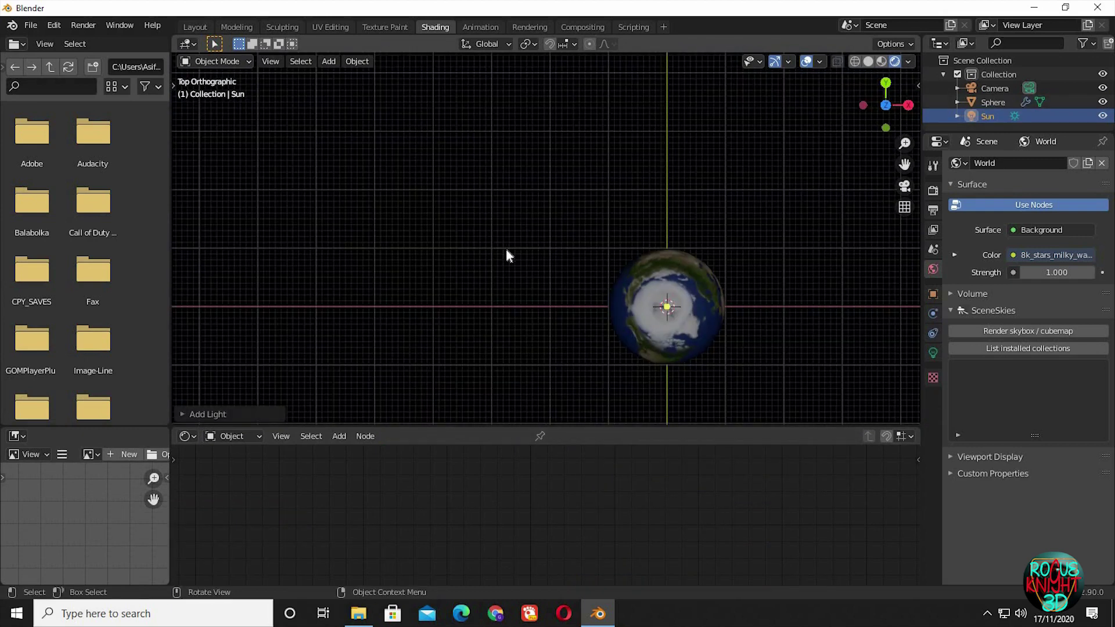
key("g")
left_click(571, 341)
middle_click_drag(496, 398, 305, 521, "shift")
middle_click_drag(561, 194, 561, 198, "shift")
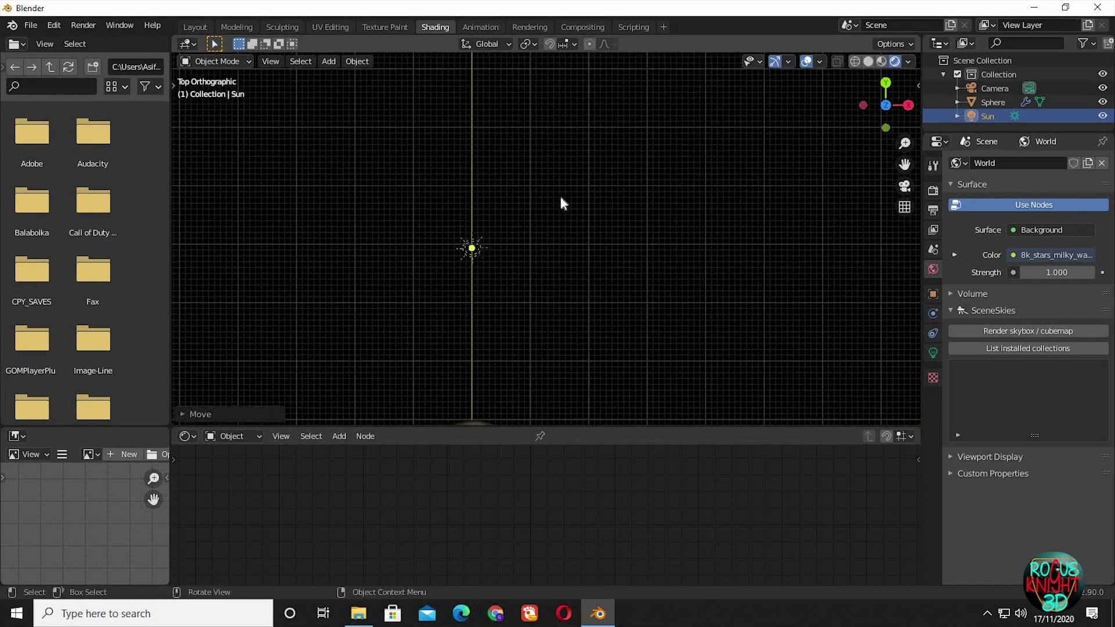
key("g")
key("y")
left_click(584, 82)
Tilt the sun around the X axis so it lights the earth, checking from an orbited view.
middle_click_drag(524, 233, 488, 229)
key("r")
key("x")
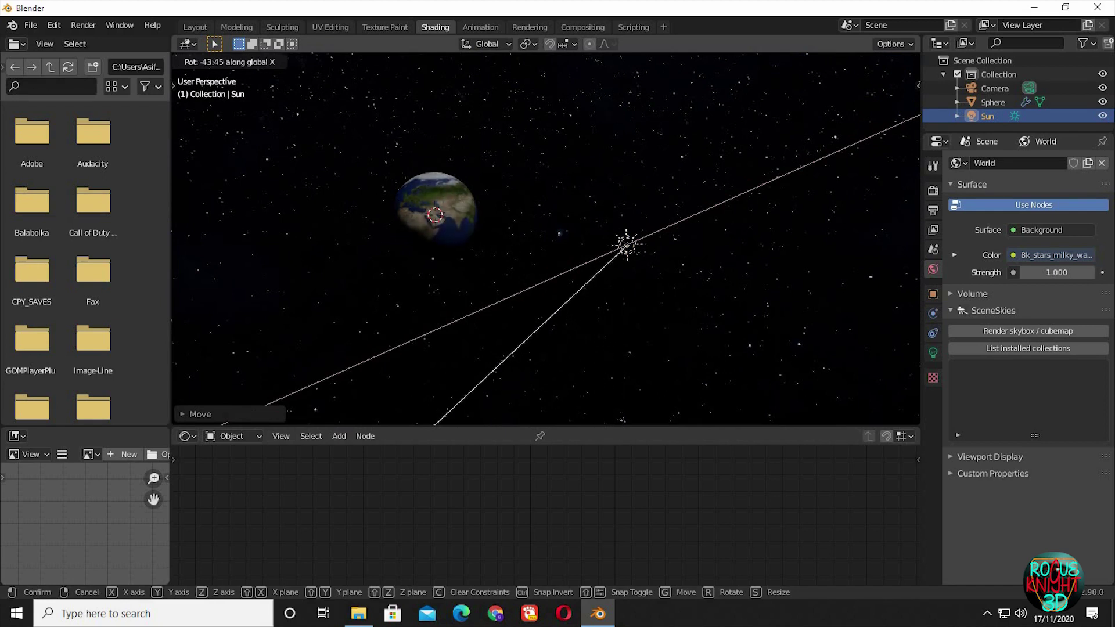
left_click(909, 286)
middle_click_drag(418, 294, 605, 284)
Look through the scene camera, then select and reposition the camera.
key("ctrl+alt+KP_0")
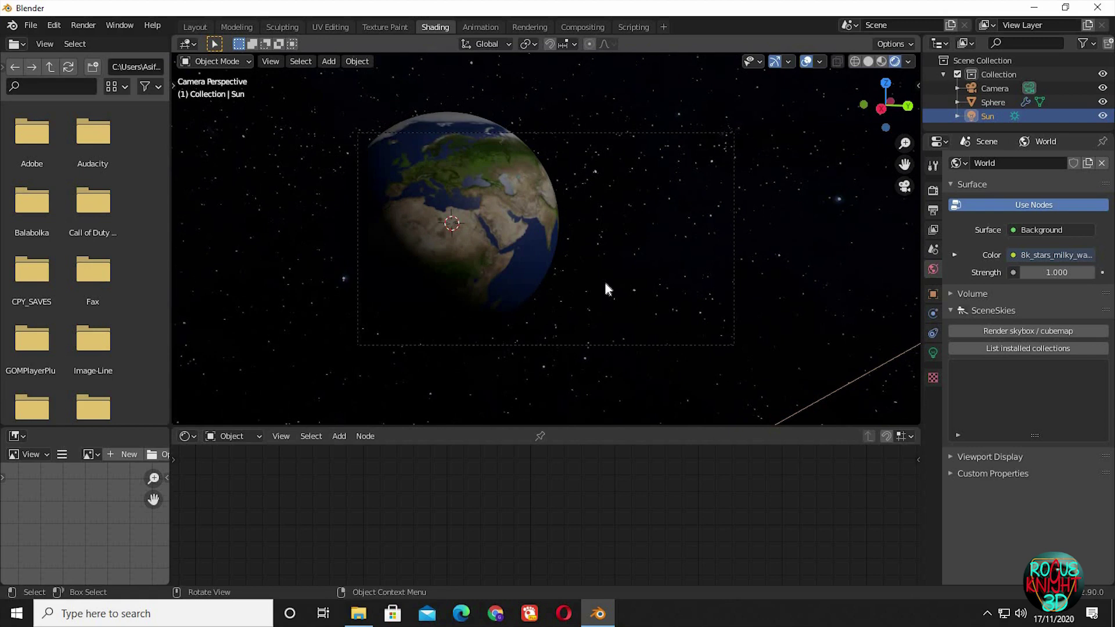
left_click(625, 134)
key("g")
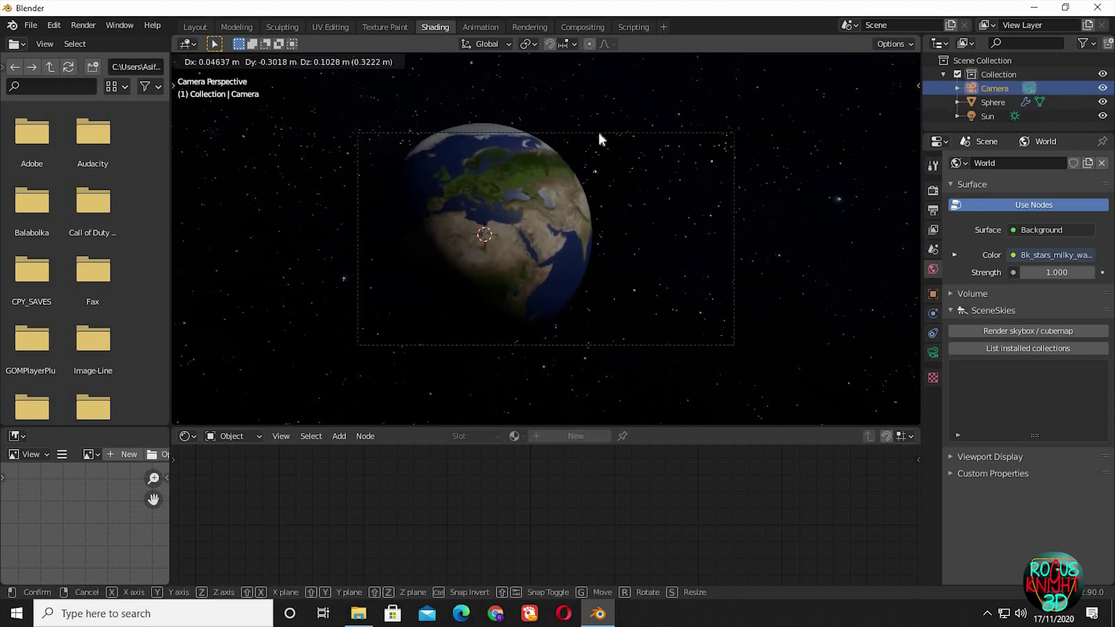
left_click(600, 138)
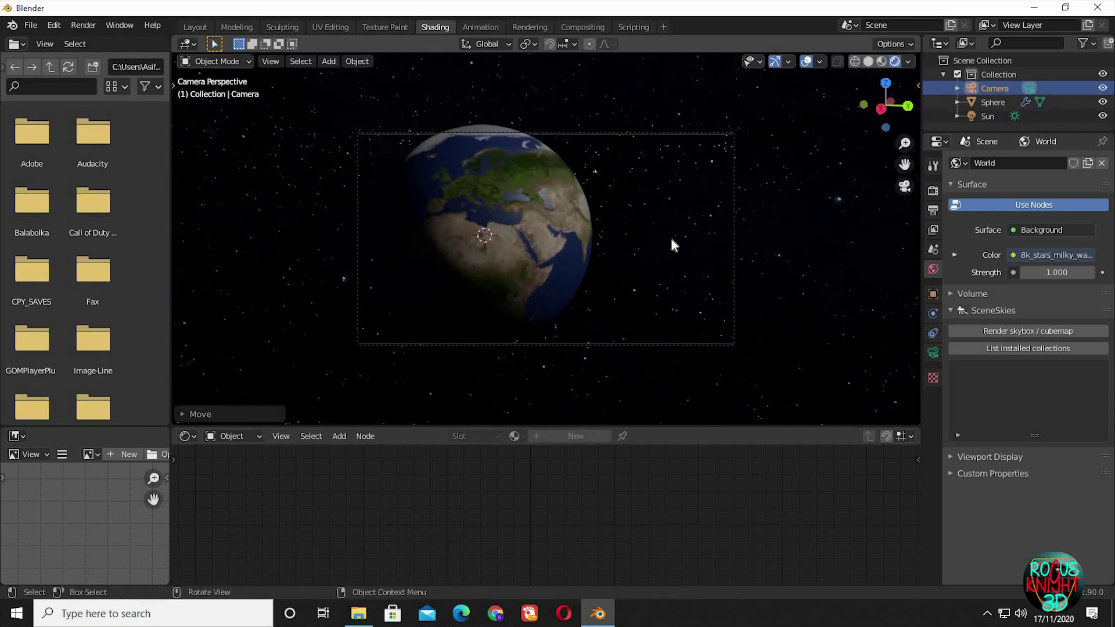
Change the camera focal length to 70 mm, then settle on 18 mm, and dolly toward the globe.
left_click(933, 352)
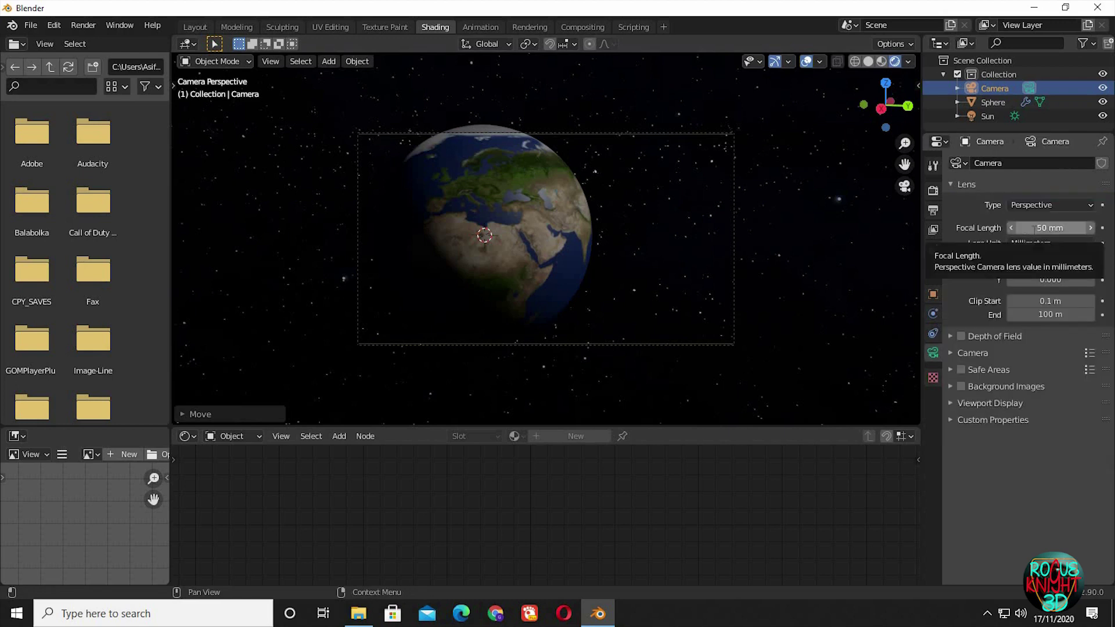
left_click(1031, 230)
key("BackSpace")
key("BackSpace")
key("BackSpace")
key("BackSpace")
key("BackSpace")
type("70")
key("Return")
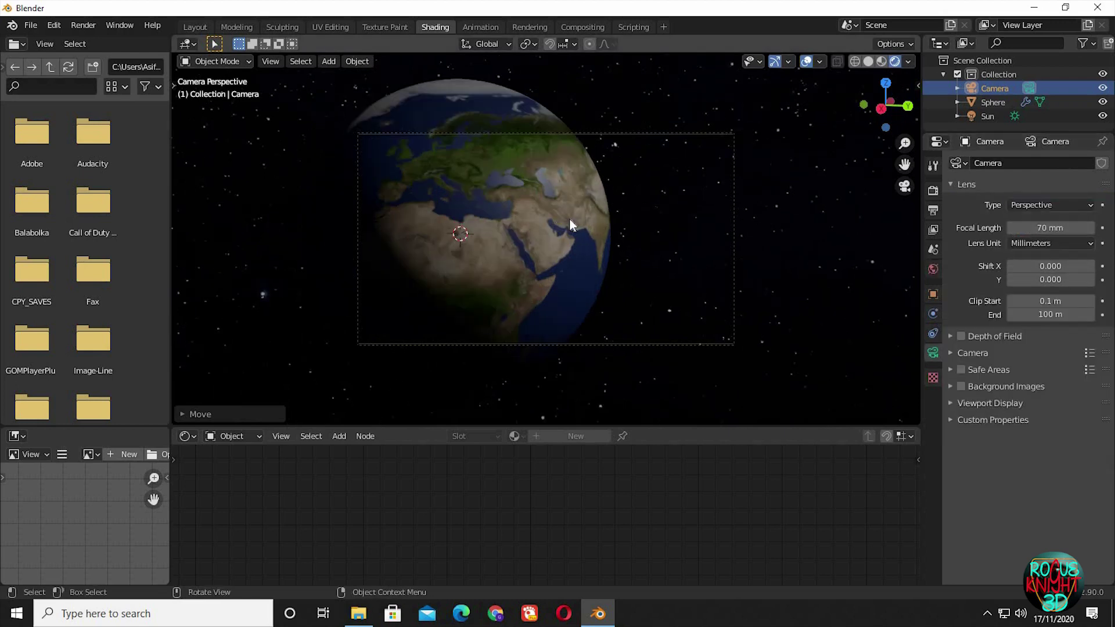
left_click(1028, 227)
key("BackSpace")
key("BackSpace")
key("BackSpace")
key("BackSpace")
key("BackSpace")
type("18")
key("Return")
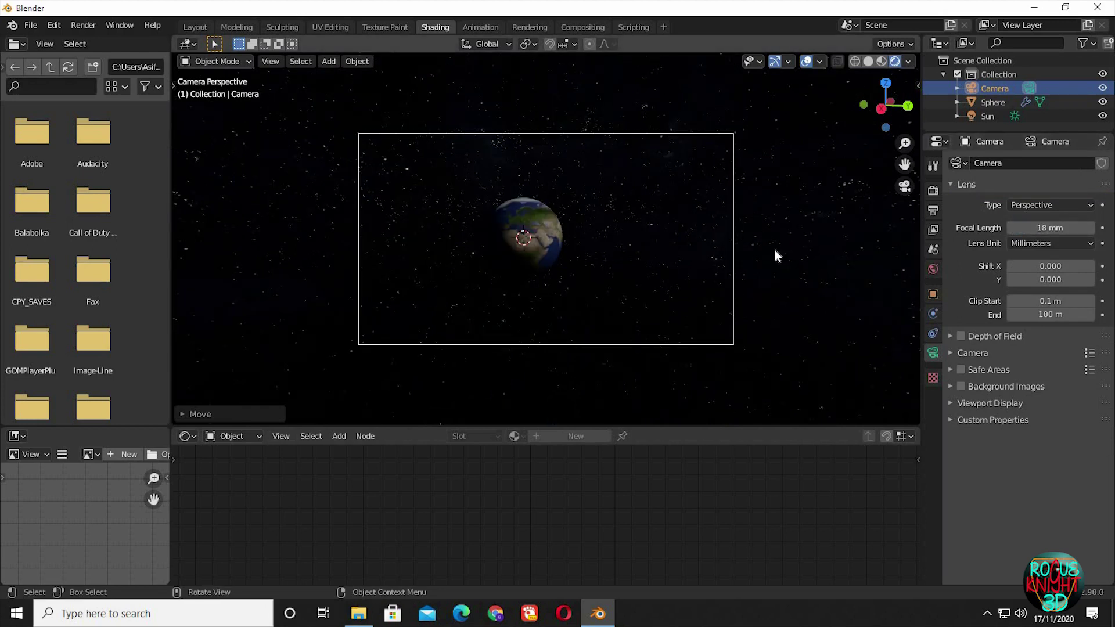
key("g")
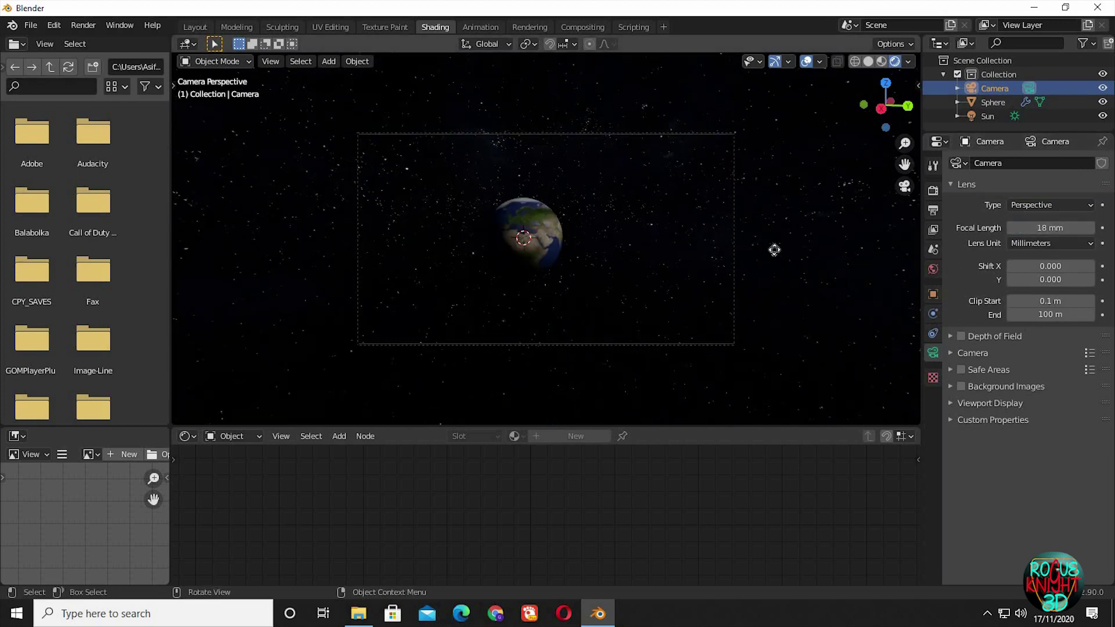
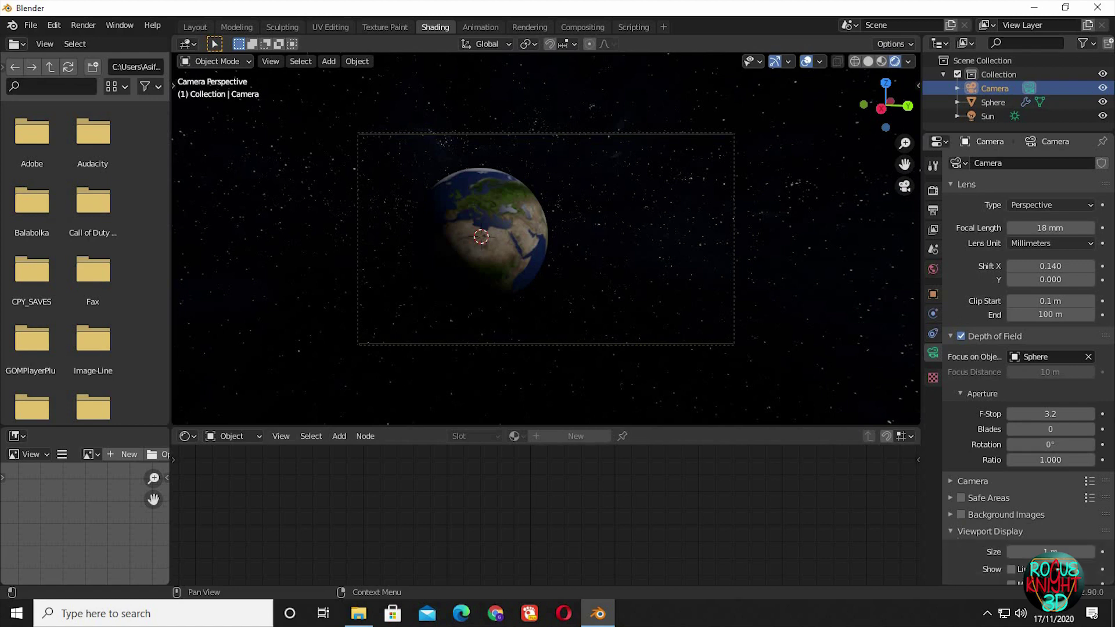
Raise the camera's Passepartout opacity to 1.0 so everything outside the frame turns black.
scroll(954, 536, "down", 4)
left_click(959, 561)
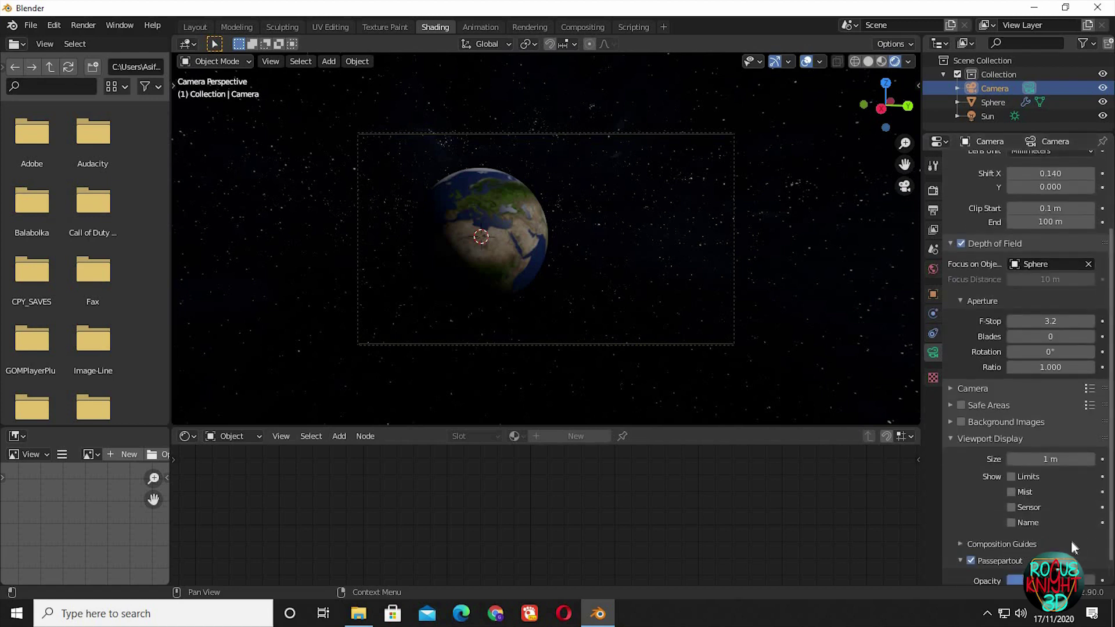
scroll(1073, 545, "down", 2)
left_click_drag(1103, 559, 1107, 558)
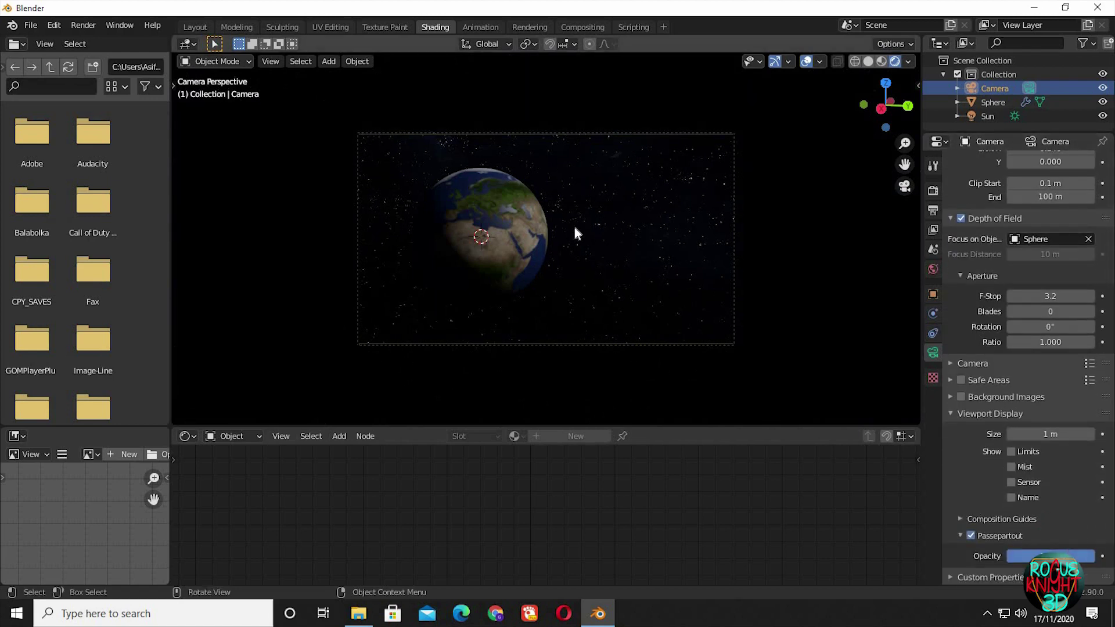
Select the sun, turn it about Z, and set its strength to 8.
left_click(987, 120)
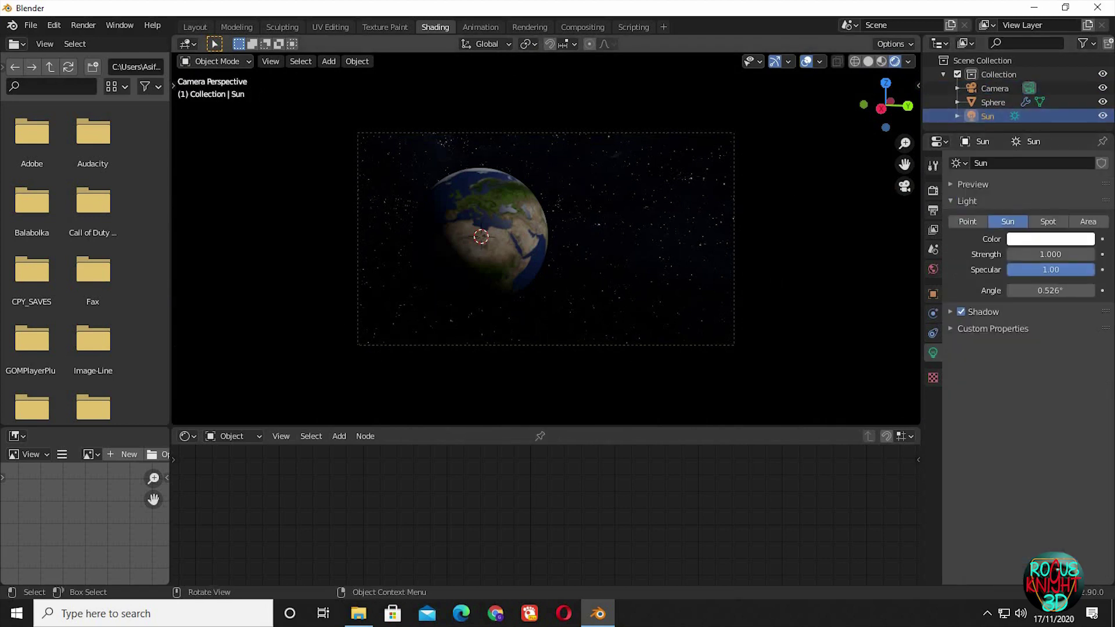
key("r")
key("z")
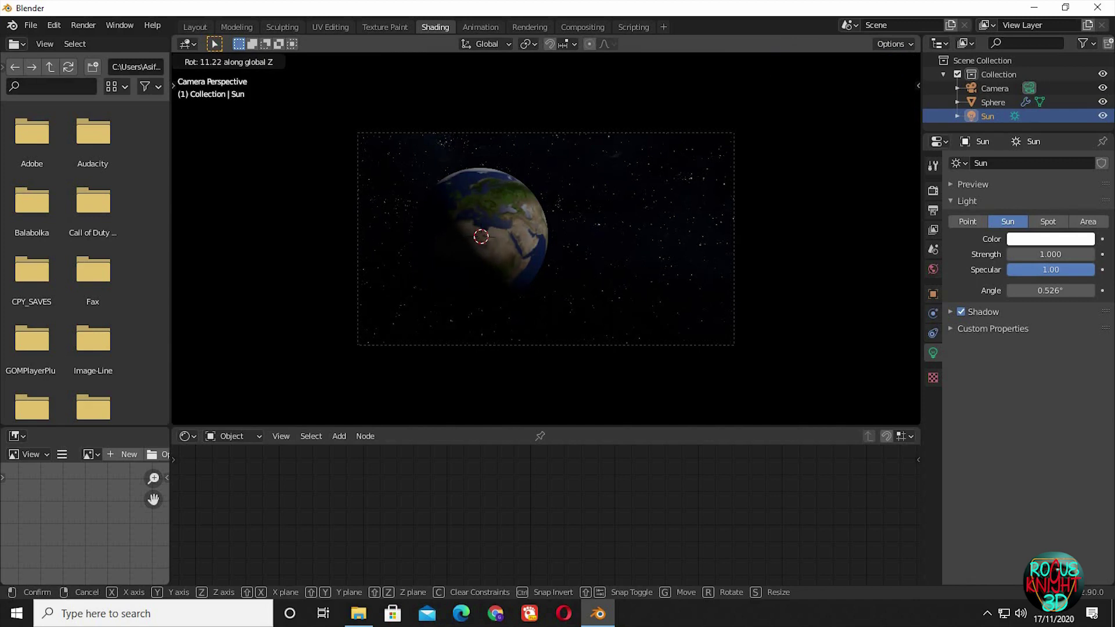
left_click(755, 186)
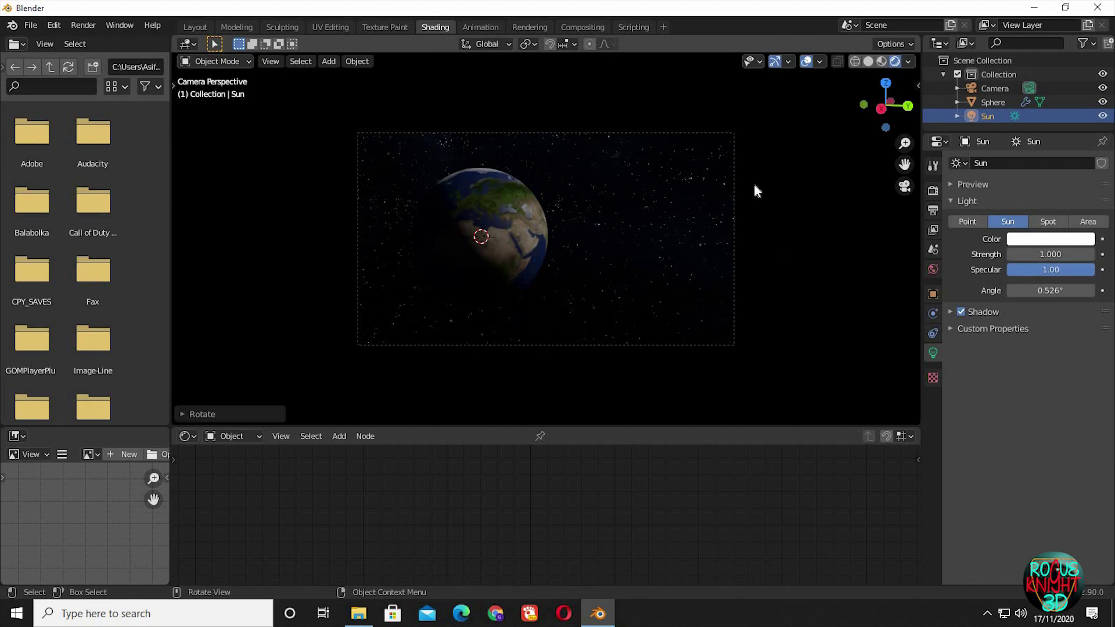
left_click(1024, 254)
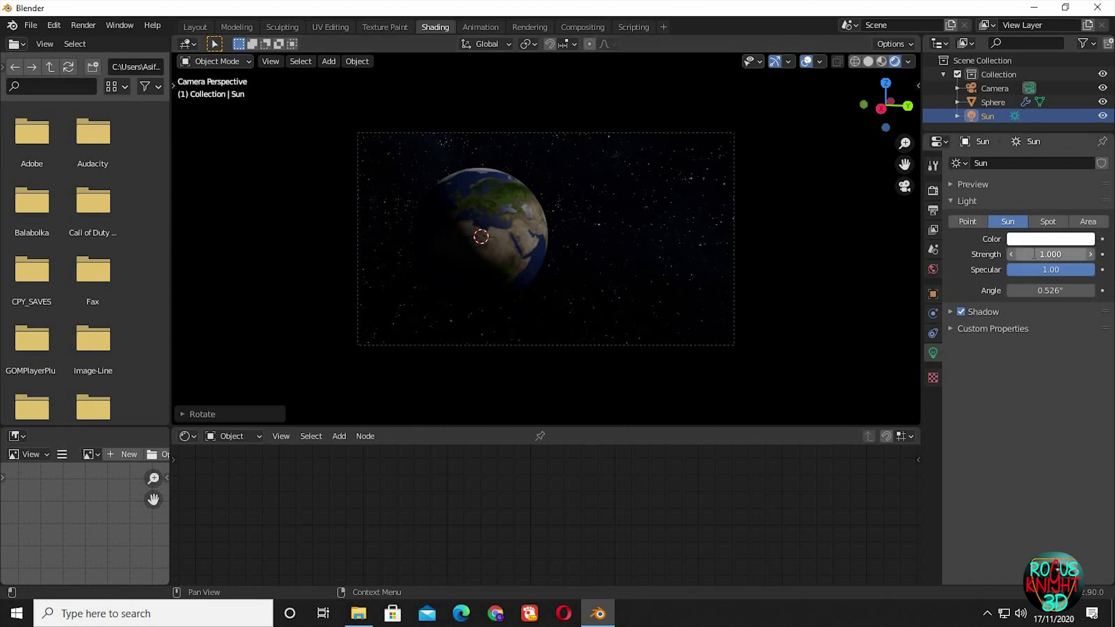
type("1.0")
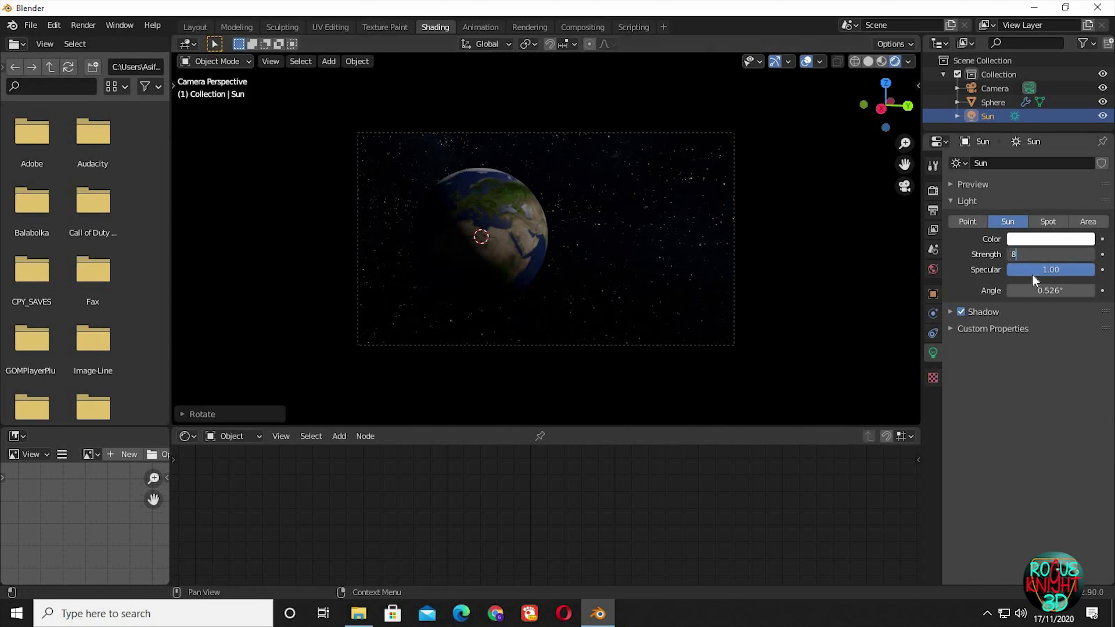
type("8")
key("Return")
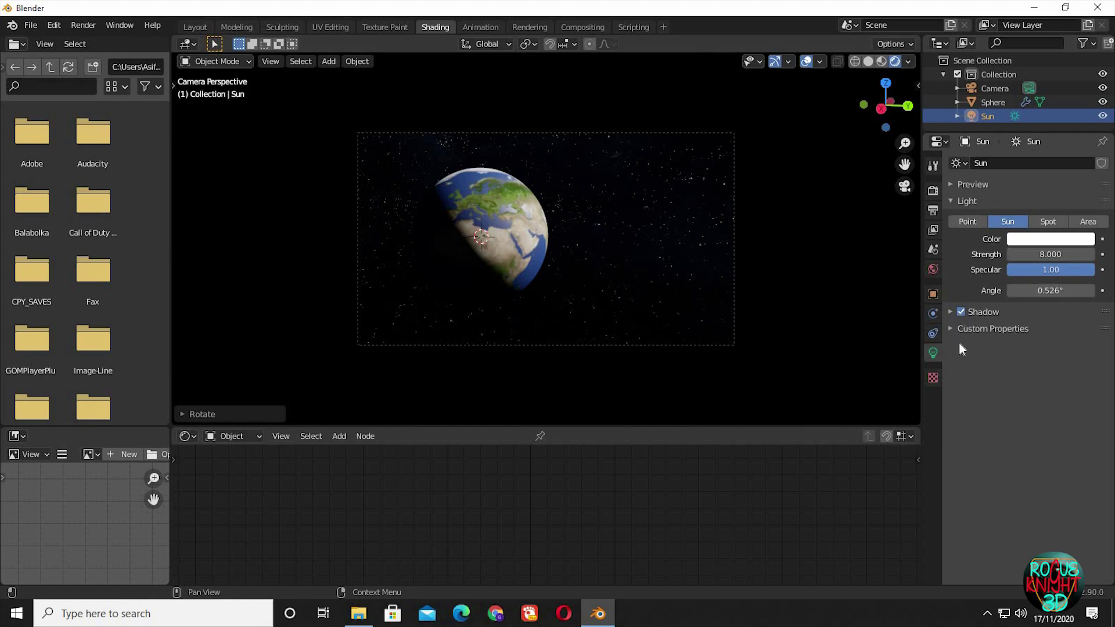
Expand the sun's shadow settings and rotate it about Z and X to light the Earth from the right.
left_click(952, 312)
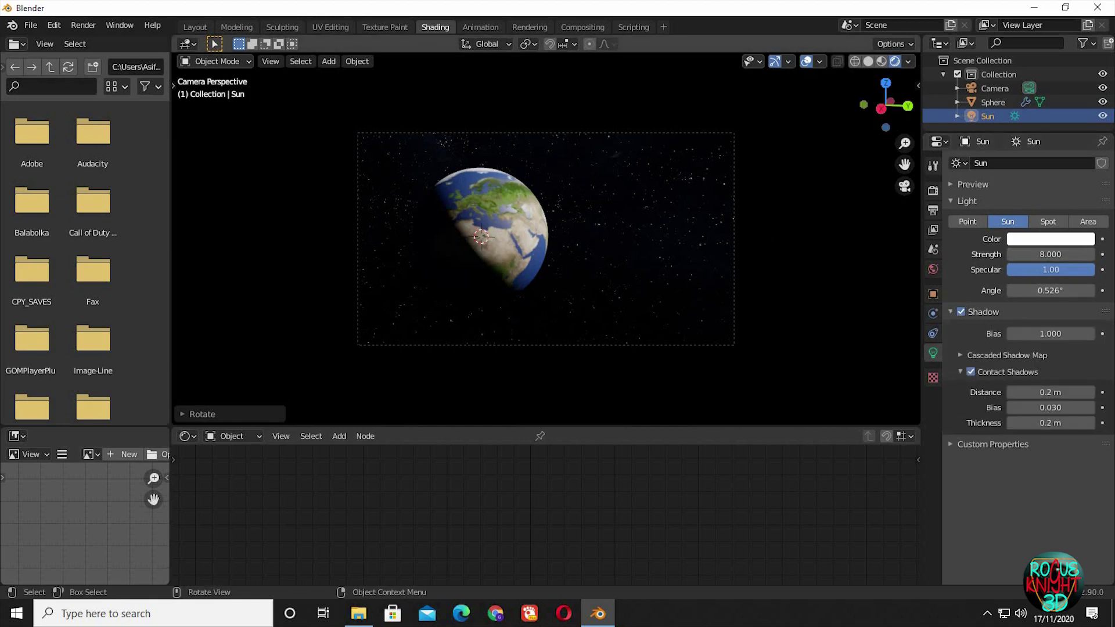
key("r")
key("z")
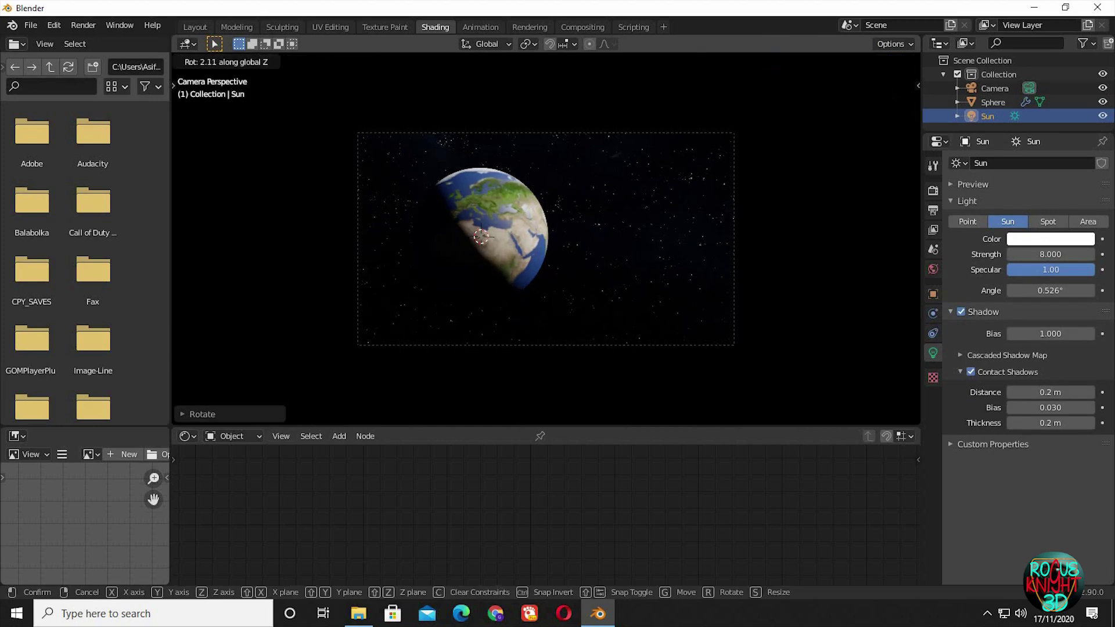
left_click(715, 242)
key("r")
key("x")
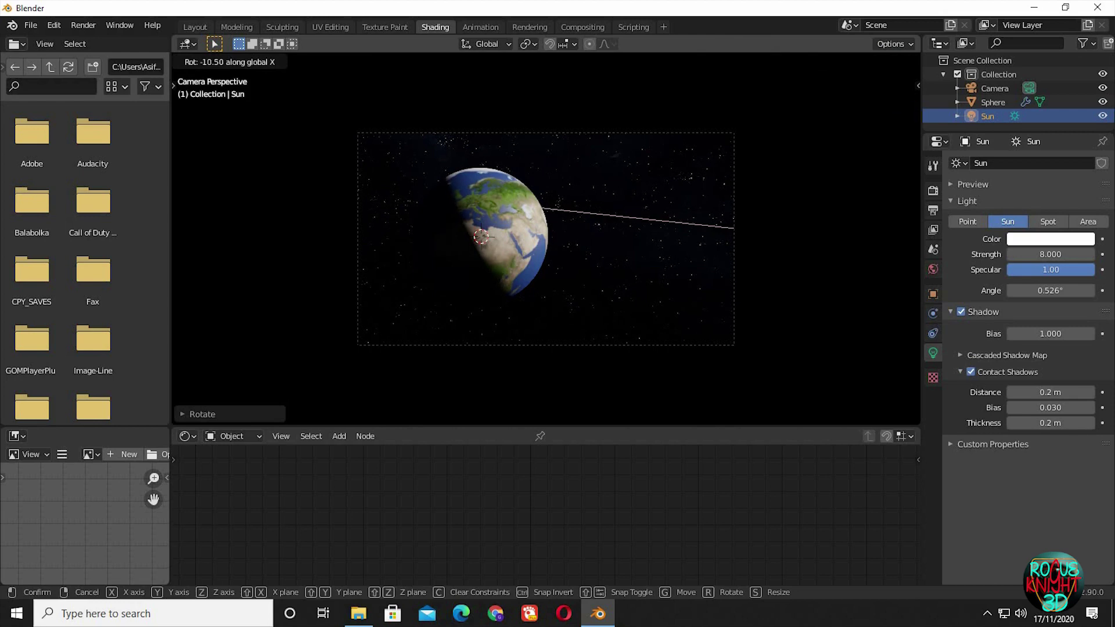
left_click(715, 234)
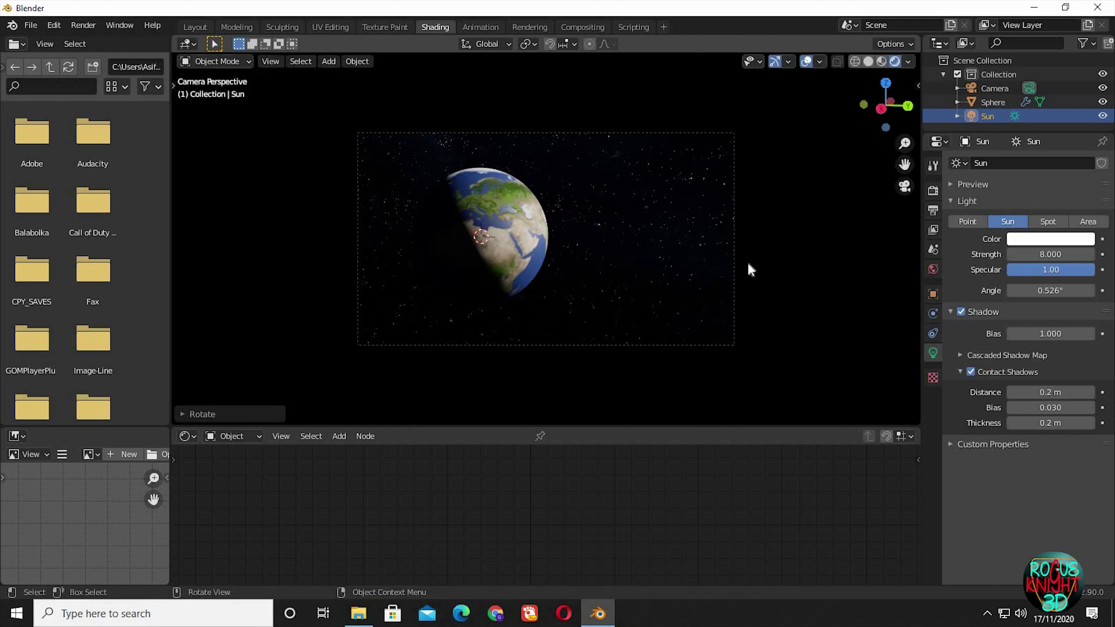
Connect the sphere's 2k_earth_nightmap.jpg colour to the Principled BSDF Emission input.
left_click(882, 61)
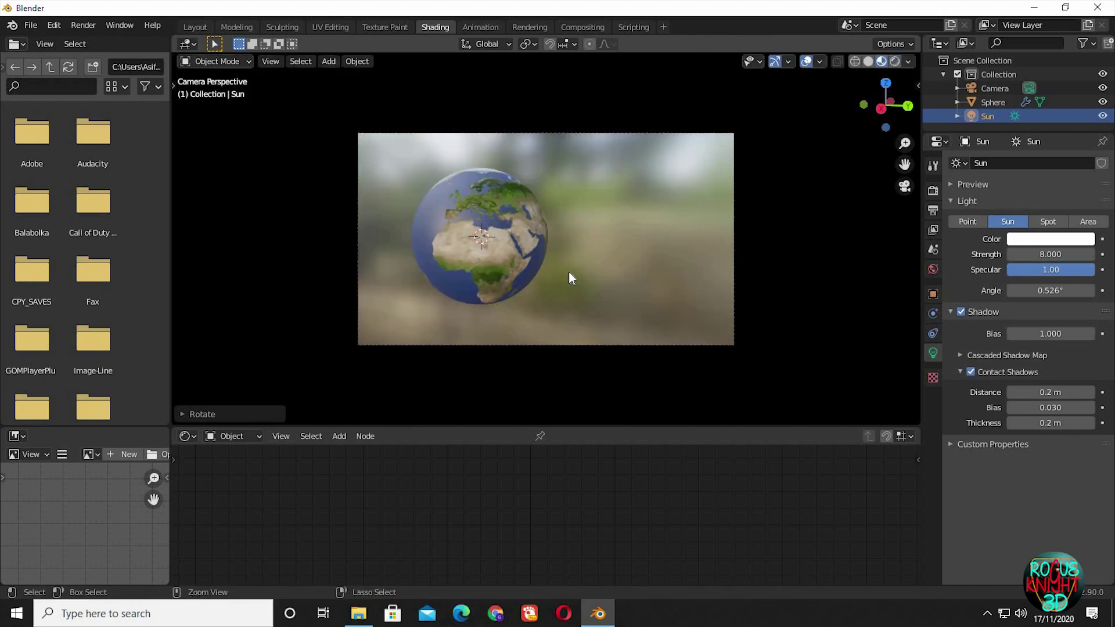
left_click(486, 232)
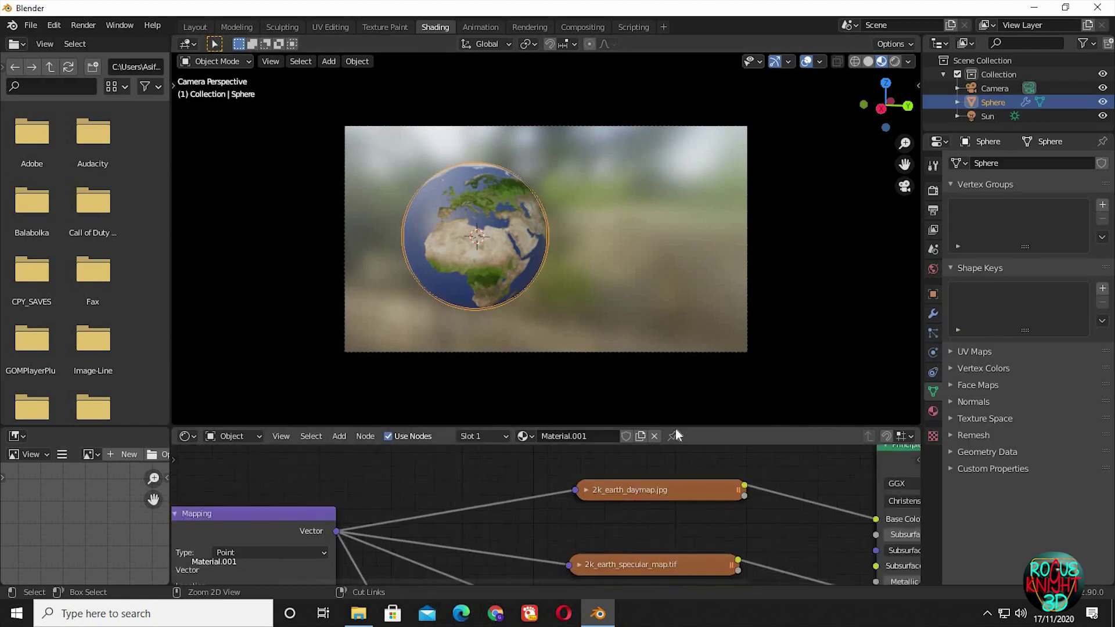
left_click_drag(684, 430, 689, 314)
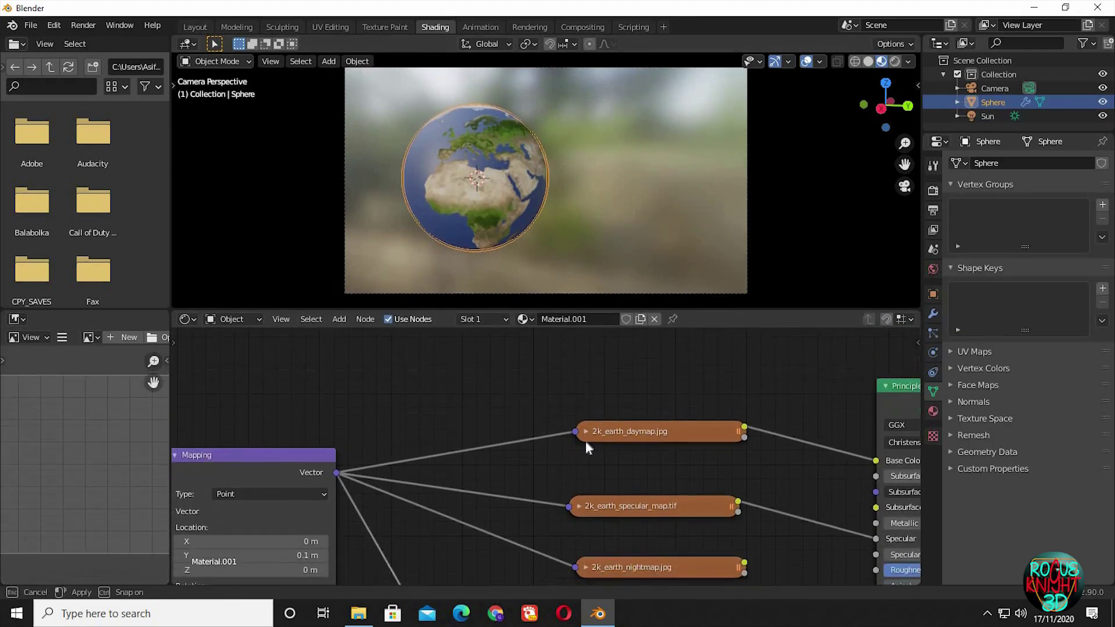
scroll(570, 480, "down", 3)
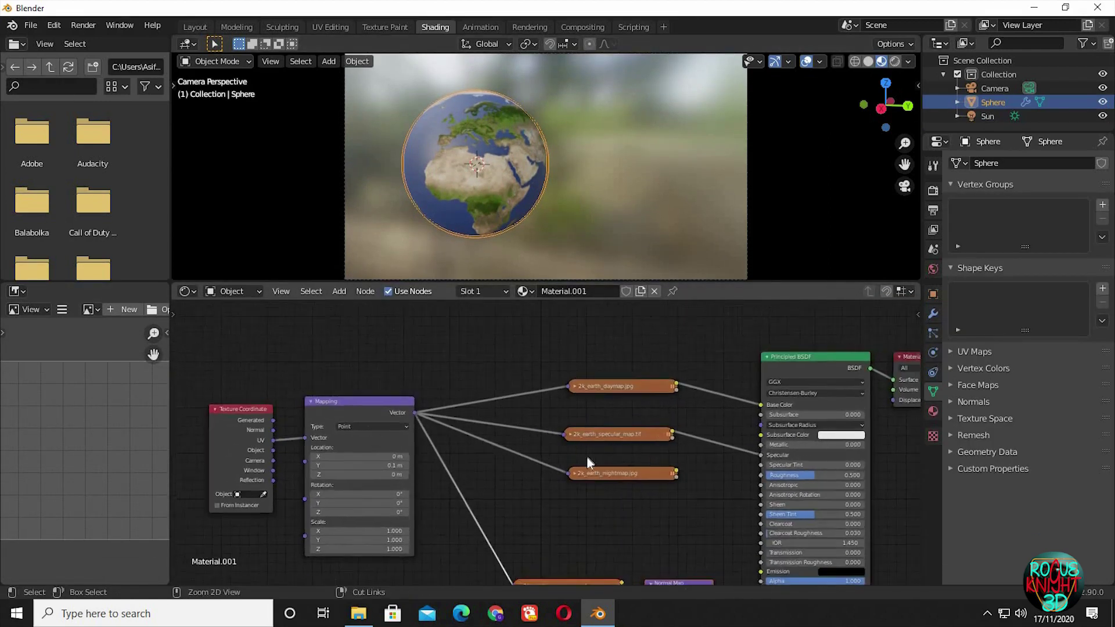
middle_click_drag(586, 455, 506, 430)
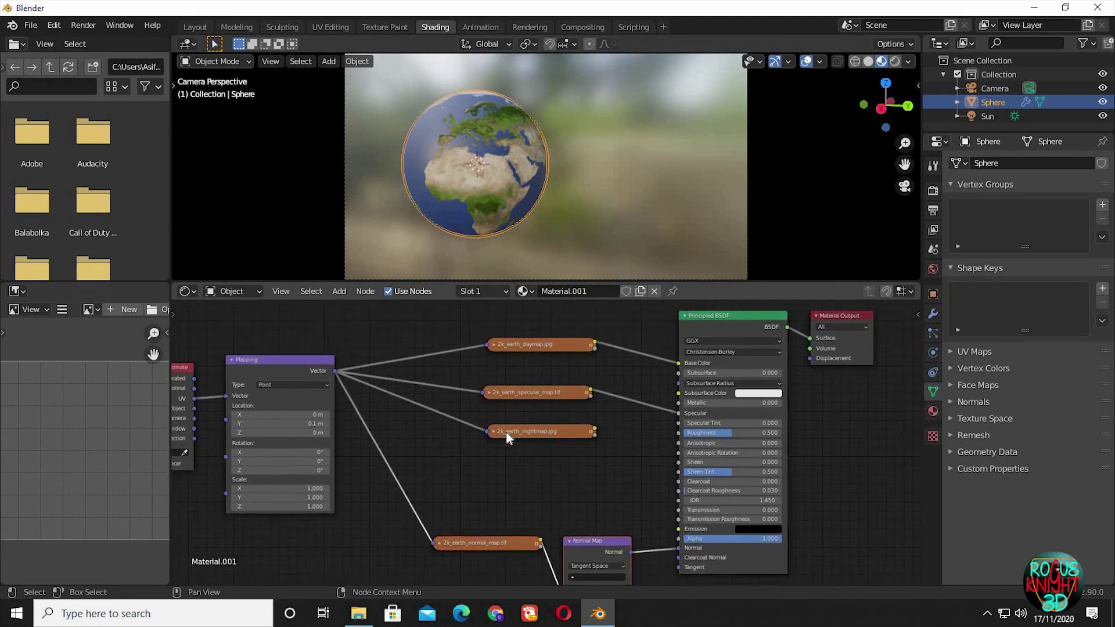
left_click(896, 62)
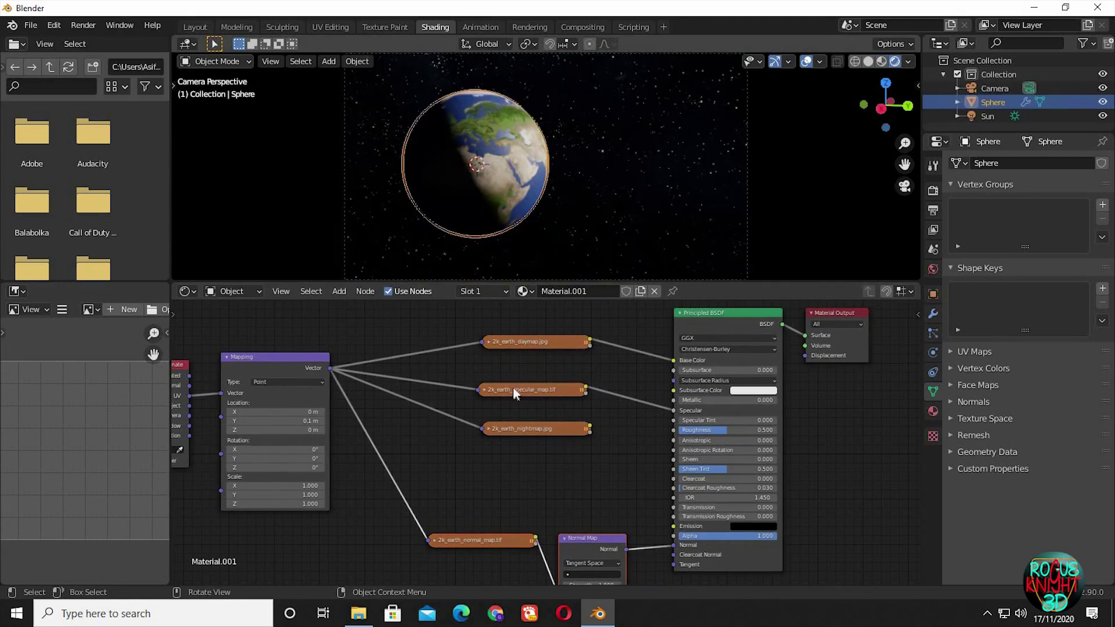
left_click_drag(530, 434, 673, 526)
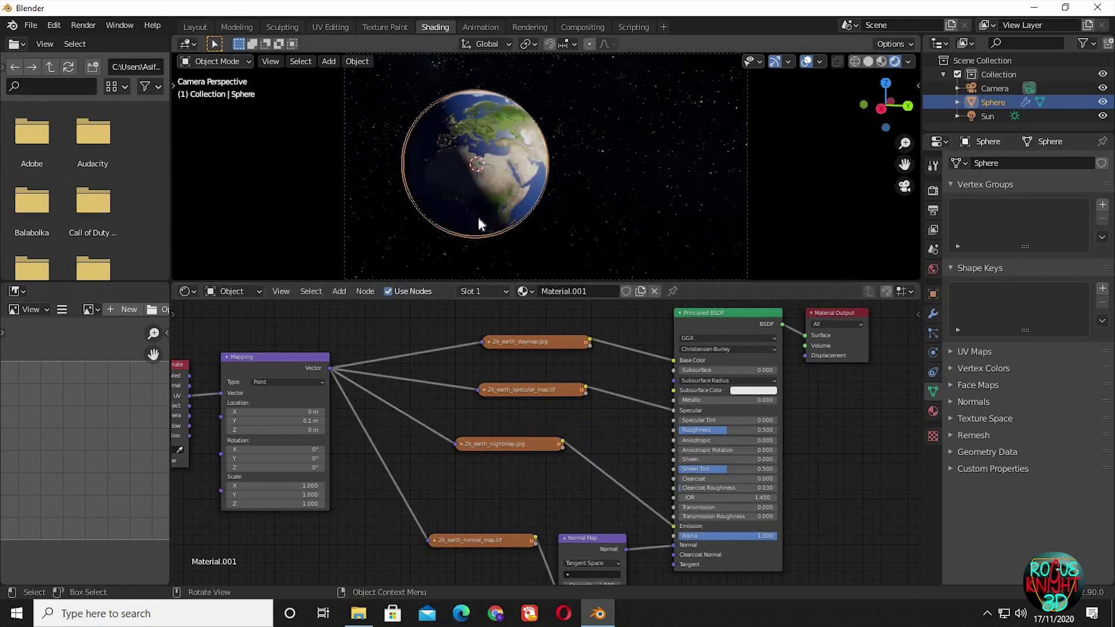
middle_click_drag(483, 215, 694, 88)
In camera view, spin the globe about Z to turn Europe and Africa toward the sun.
middle_click_drag(528, 198, 737, 159)
key("KP_0")
key("r")
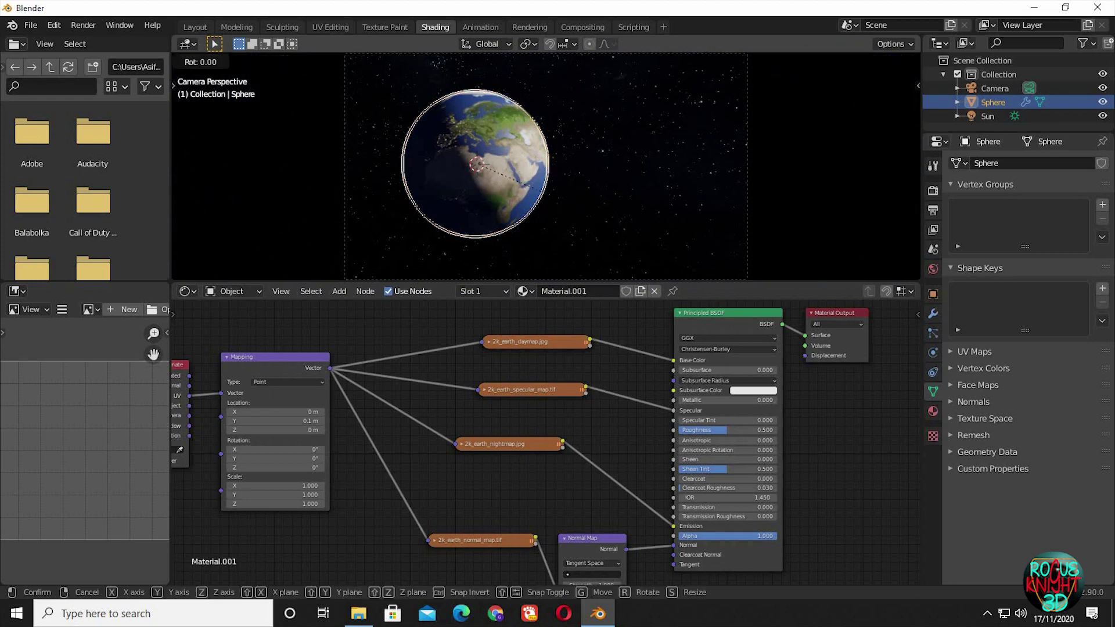
key("z")
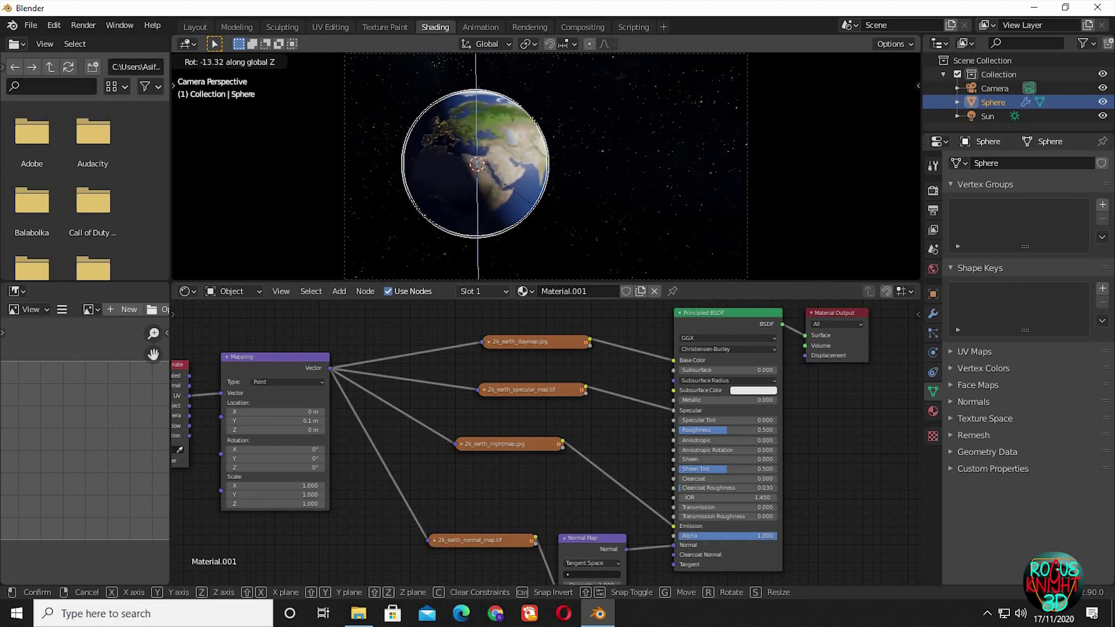
left_click(554, 212)
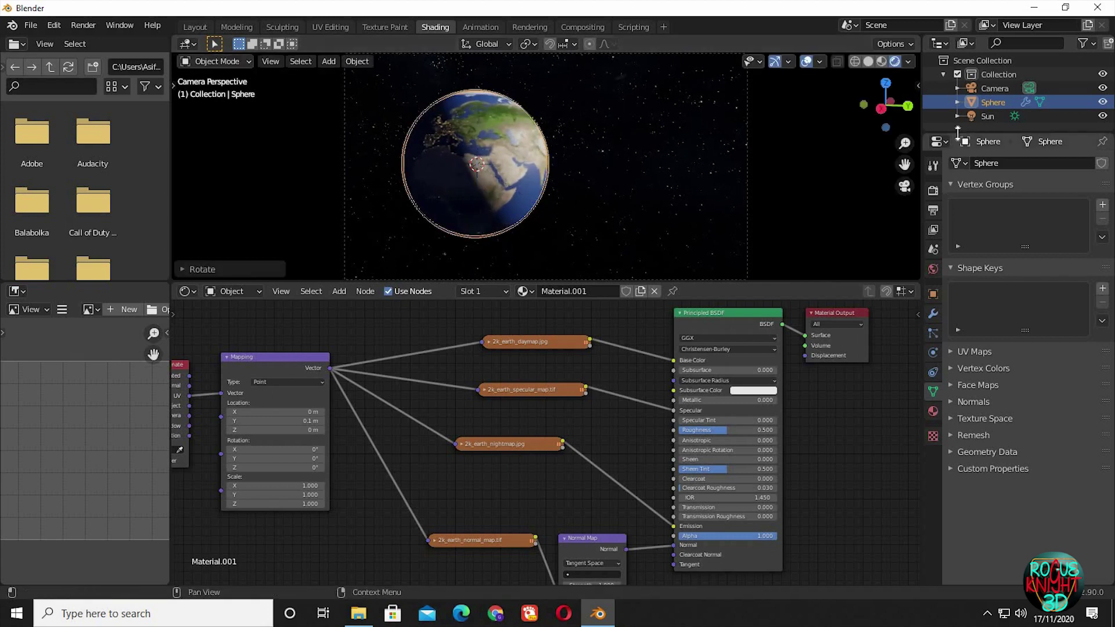
left_click(987, 116)
key("r")
right_click(683, 190)
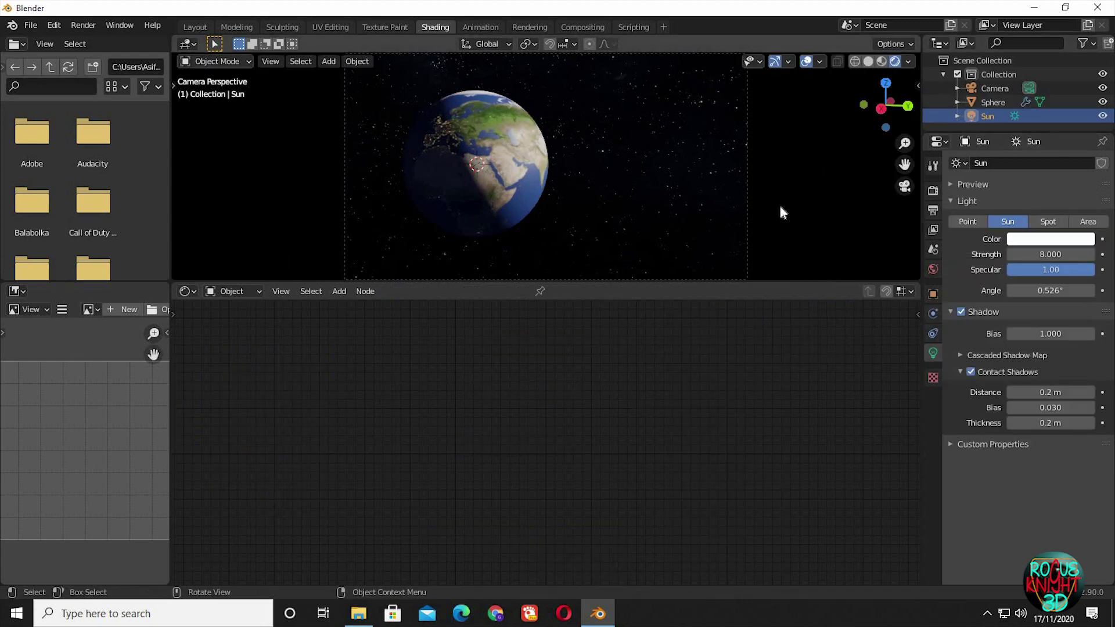
key("ctrl+z")
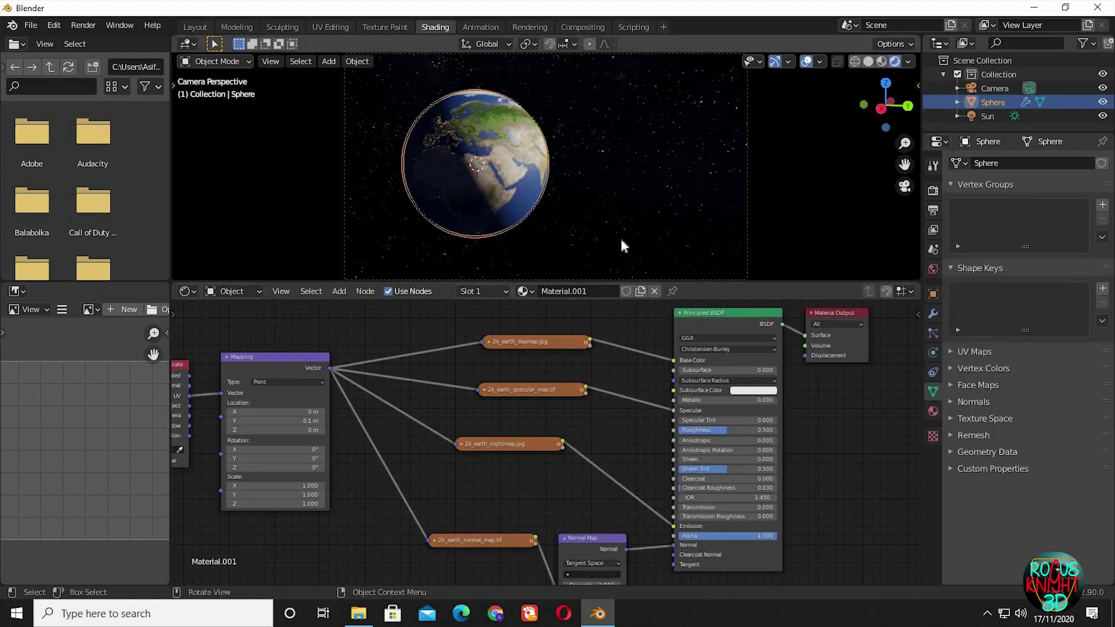
left_click_drag(642, 279, 642, 356)
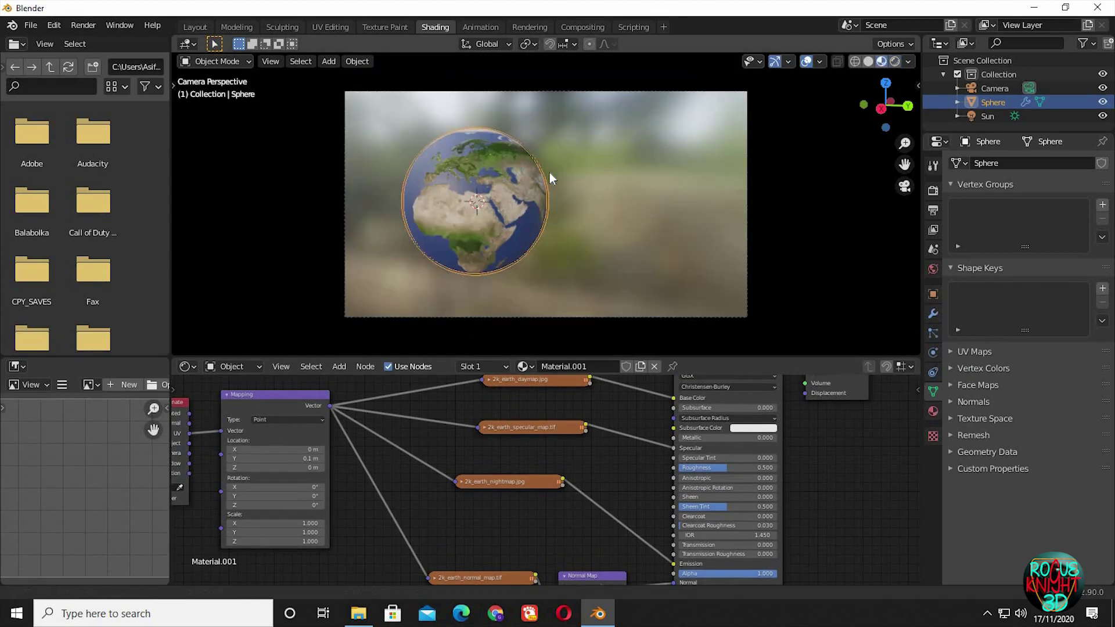
Duplicate the Earth sphere in place and scale the copy to 1.005.
middle_click_drag(549, 172, 546, 217, "ctrl")
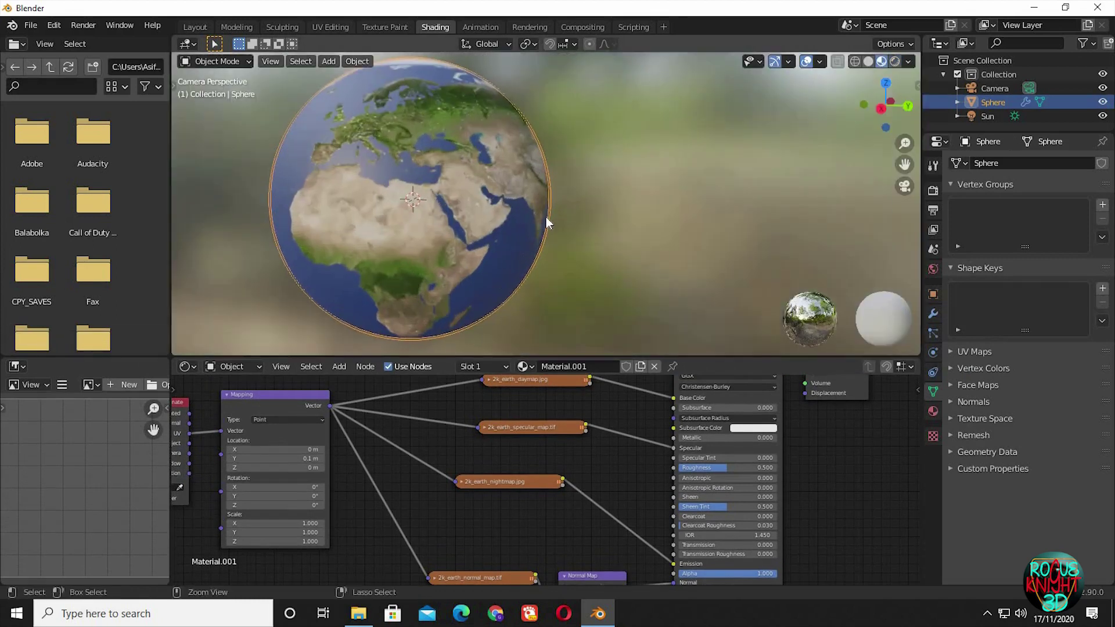
key("shift")
key("shift+d")
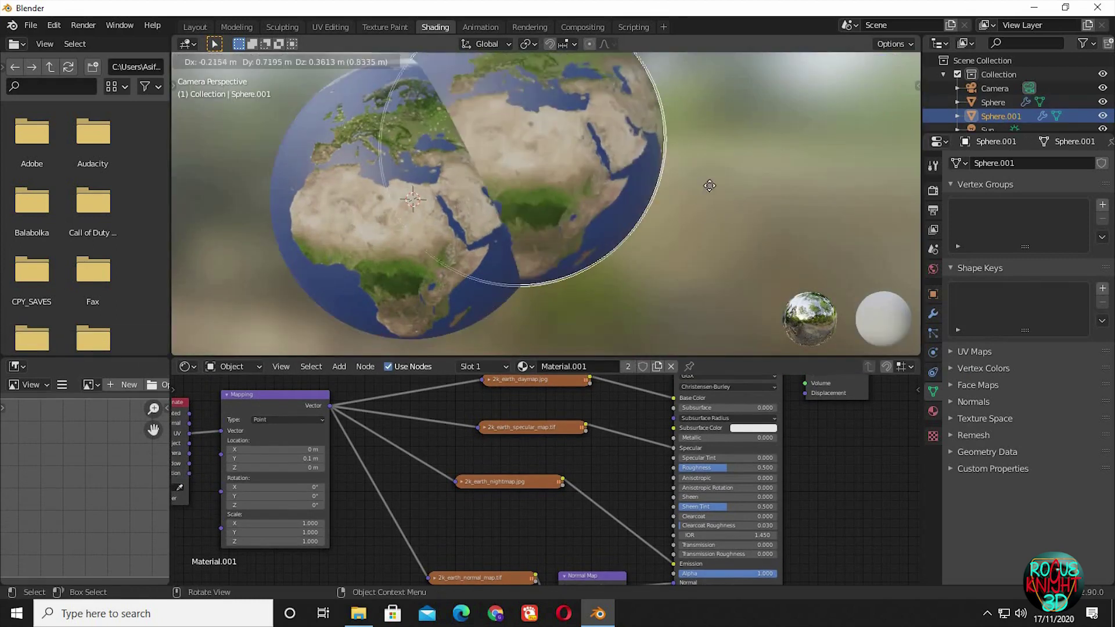
right_click(639, 225)
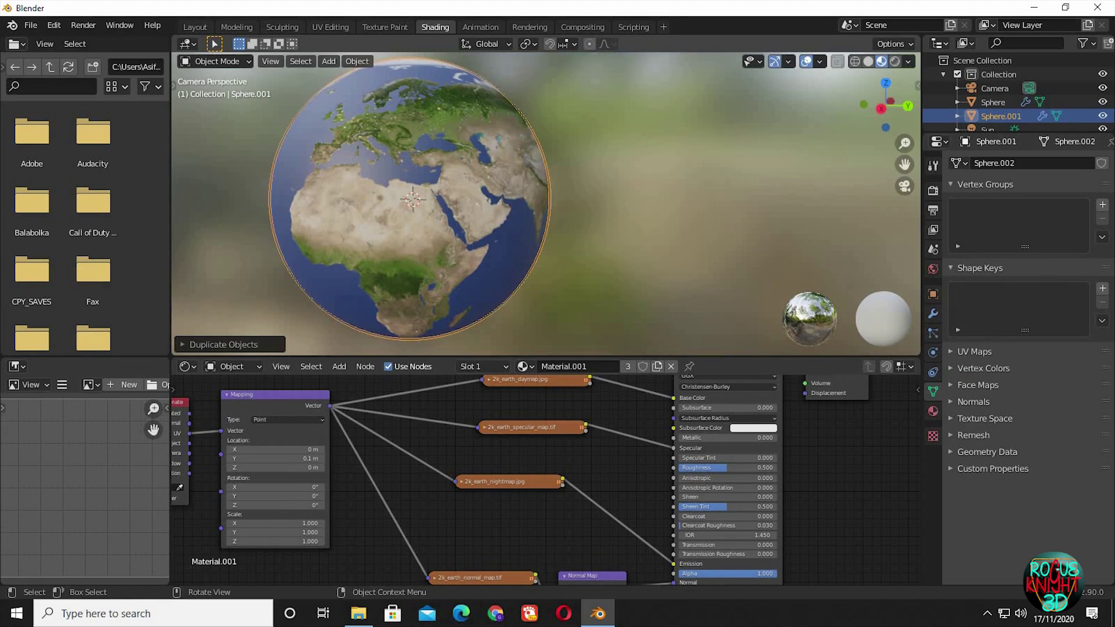
type("s1.005")
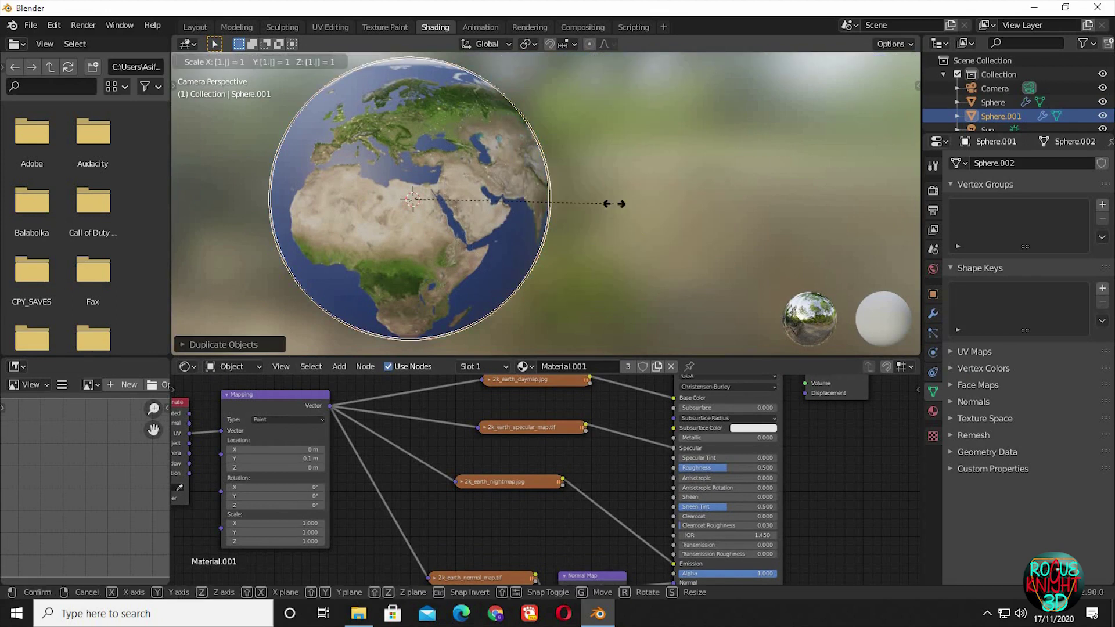
key("Return")
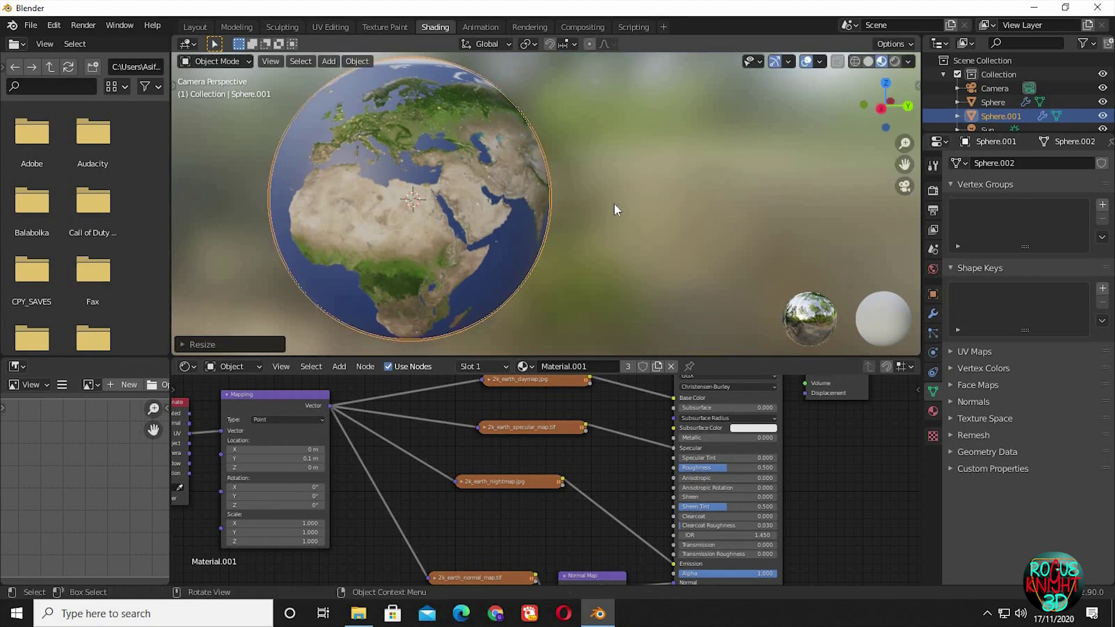
Make Sphere.001's earth material single-user, then remove it from the sphere.
left_click(1103, 116)
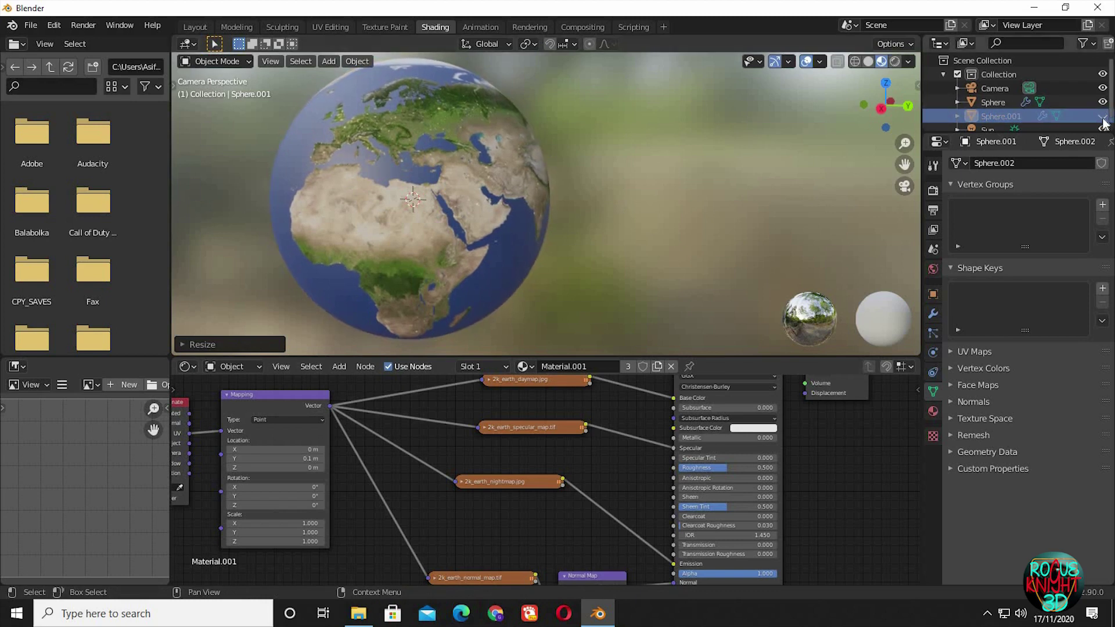
left_click(1102, 116)
middle_click_drag(780, 158, 816, 191)
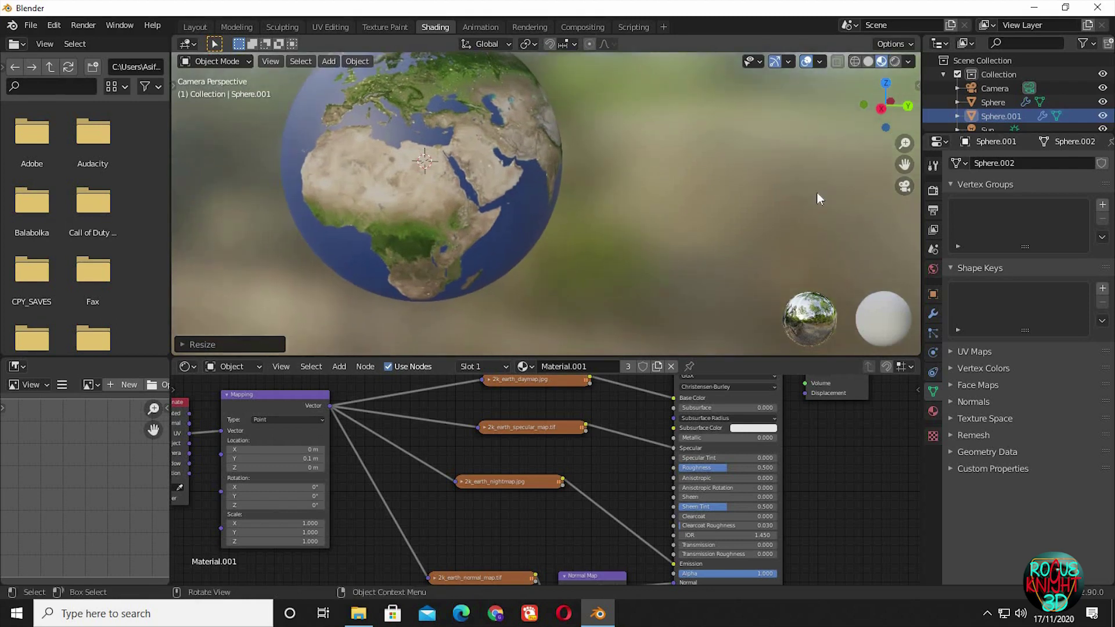
left_click(933, 411)
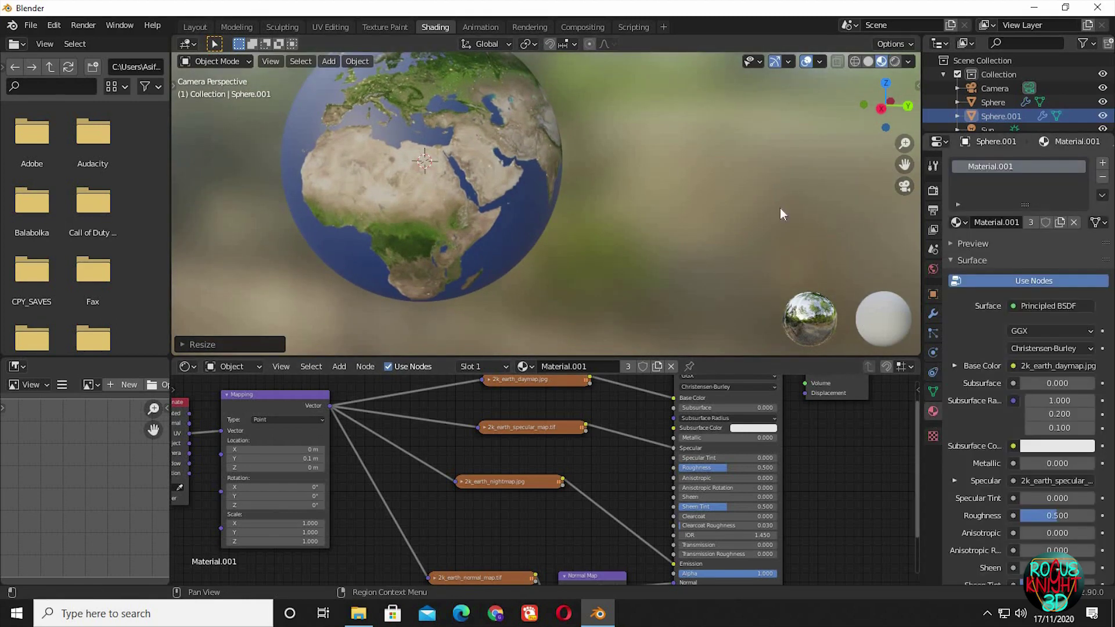
middle_click_drag(738, 176, 732, 192, "shift")
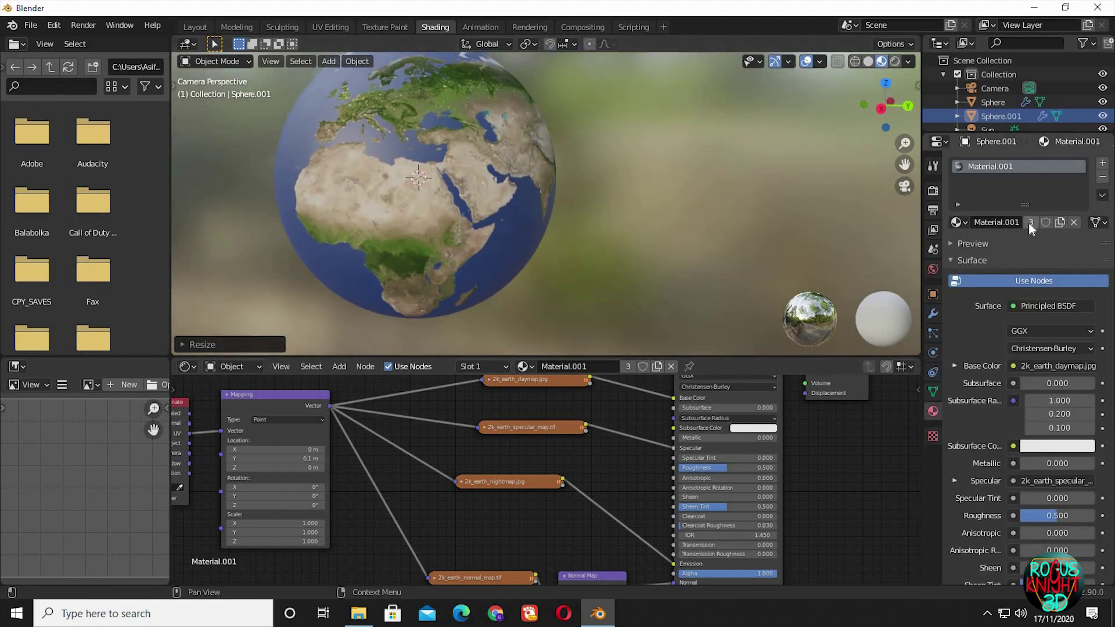
left_click(1030, 222)
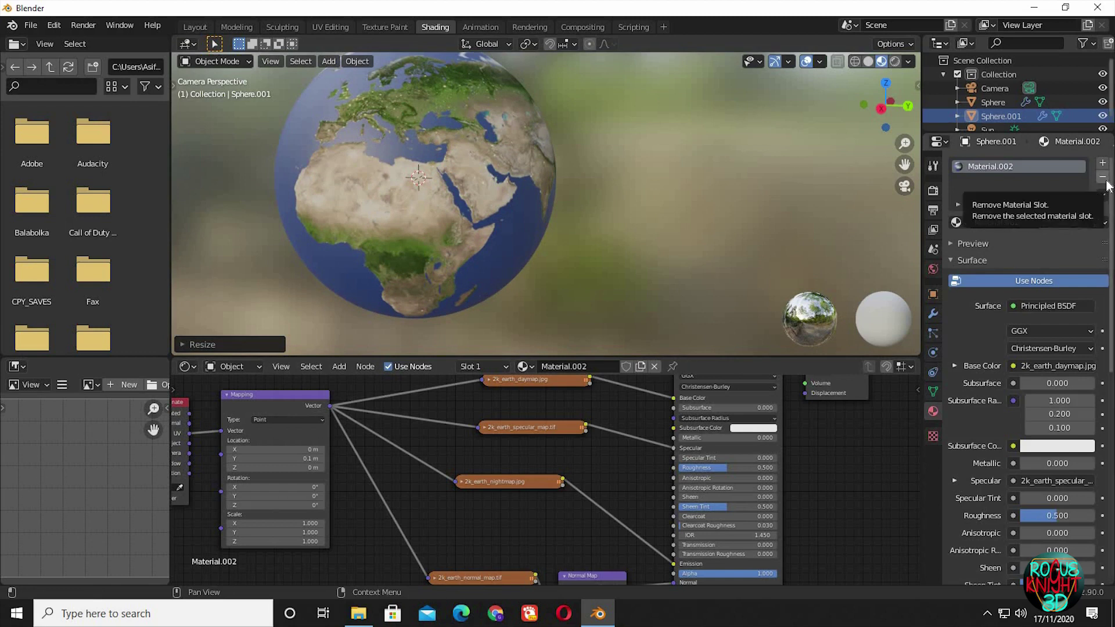
left_click(1102, 177)
Give the sphere a new blank Material.003 and arrange its Principled BSDF and output nodes.
left_click(1043, 224)
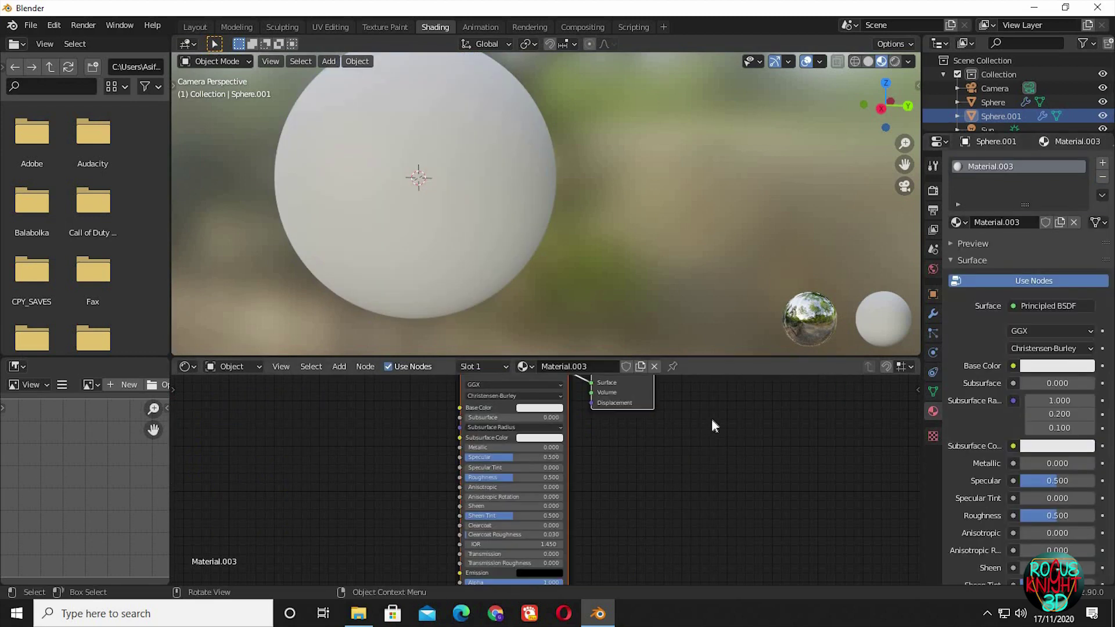
scroll(677, 468, "down", 2)
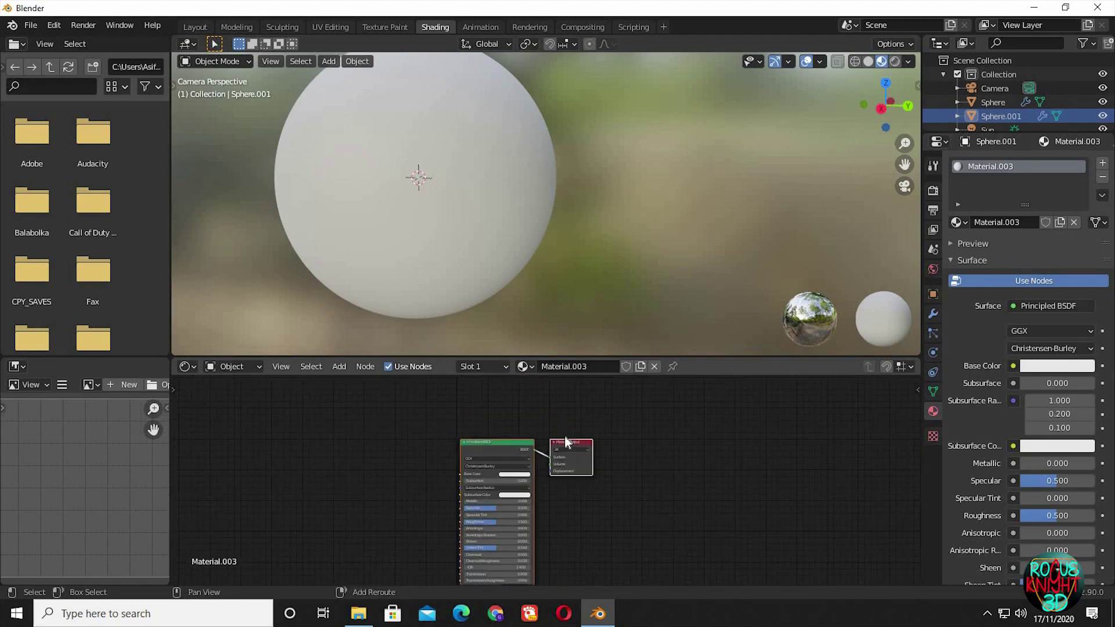
middle_click_drag(565, 443, 529, 432)
key("g")
left_click_drag(529, 433, 526, 436)
left_click_drag(526, 436, 502, 450)
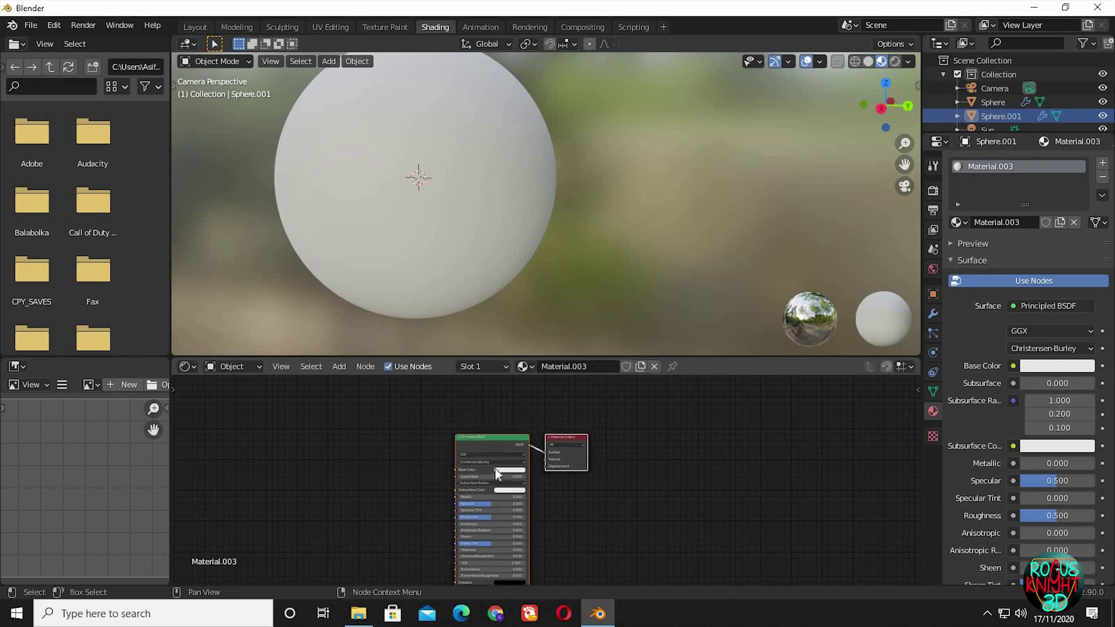
left_click_drag(570, 439, 613, 399)
middle_click_drag(550, 463, 553, 487)
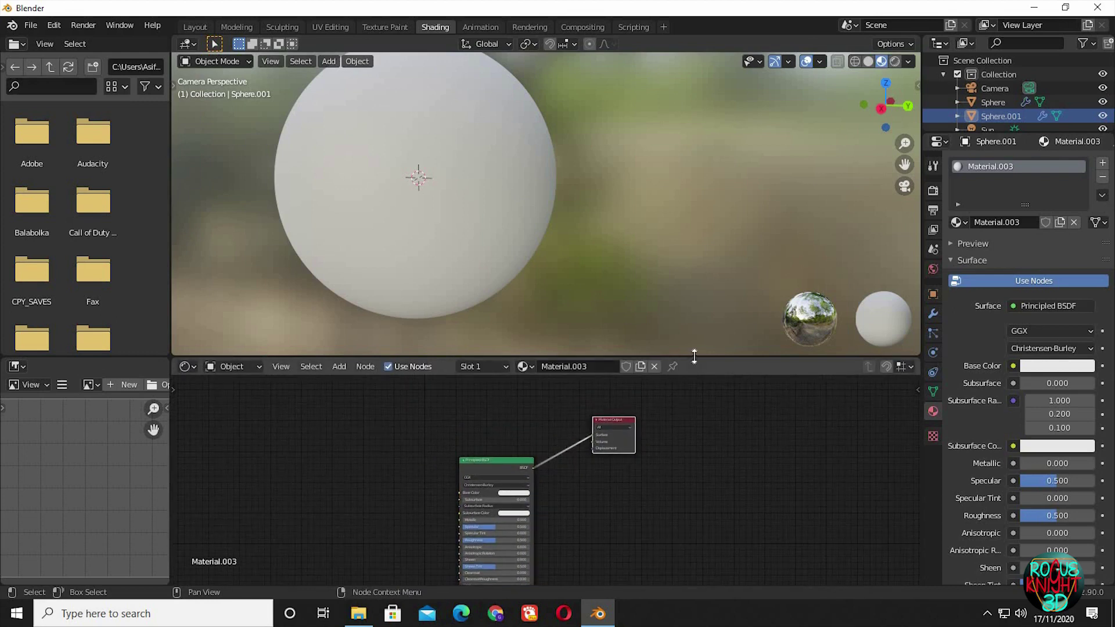
left_click_drag(693, 356, 653, 256)
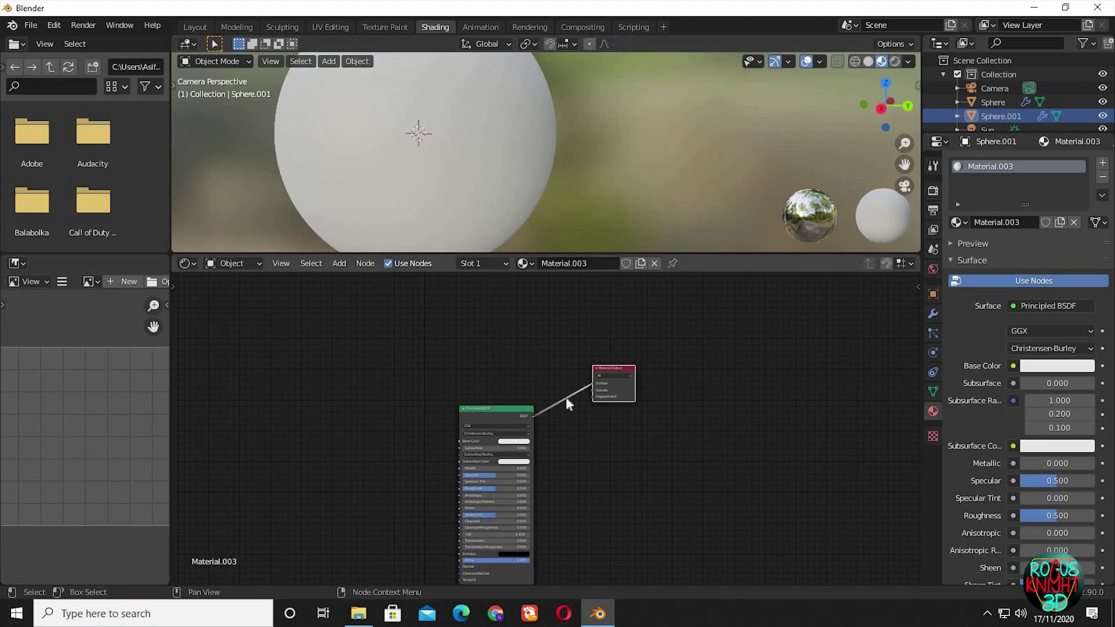
left_click(645, 483)
middle_click_drag(637, 446, 668, 525, "ctrl")
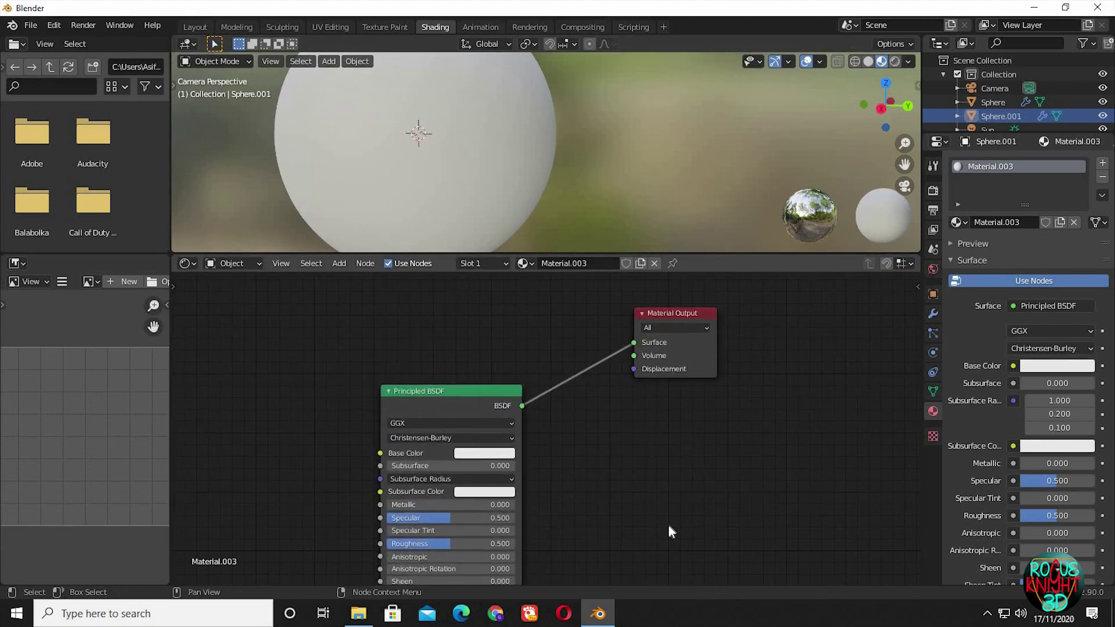
middle_click_drag(483, 317, 494, 359)
Add a Diffuse BSDF node above the Principled BSDF.
key("shift+a")
left_click(494, 357)
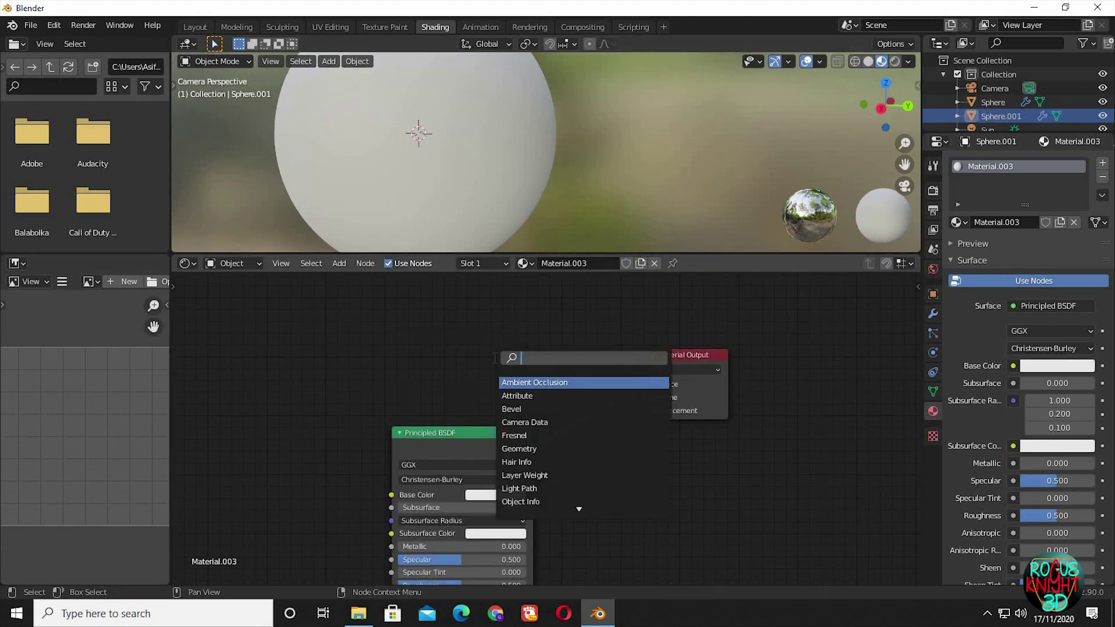
type("diff")
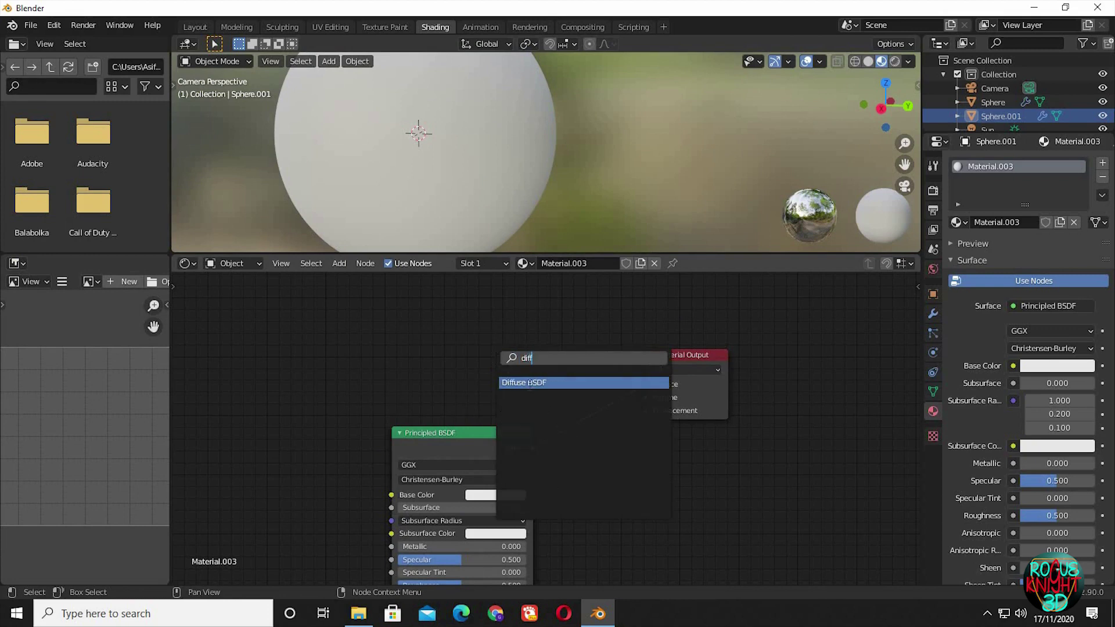
key("Return")
left_click(513, 325)
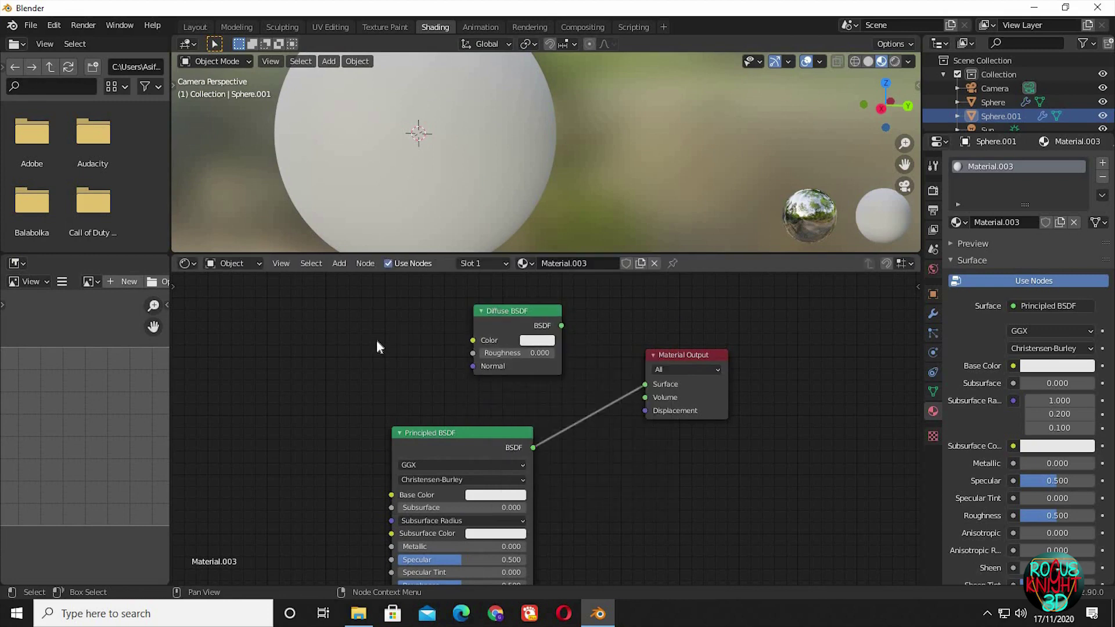
key("shift+a")
left_click(377, 343)
Add an Image Texture with a Mapping node and load 2k_earth_clouds.jpg into it.
type("image")
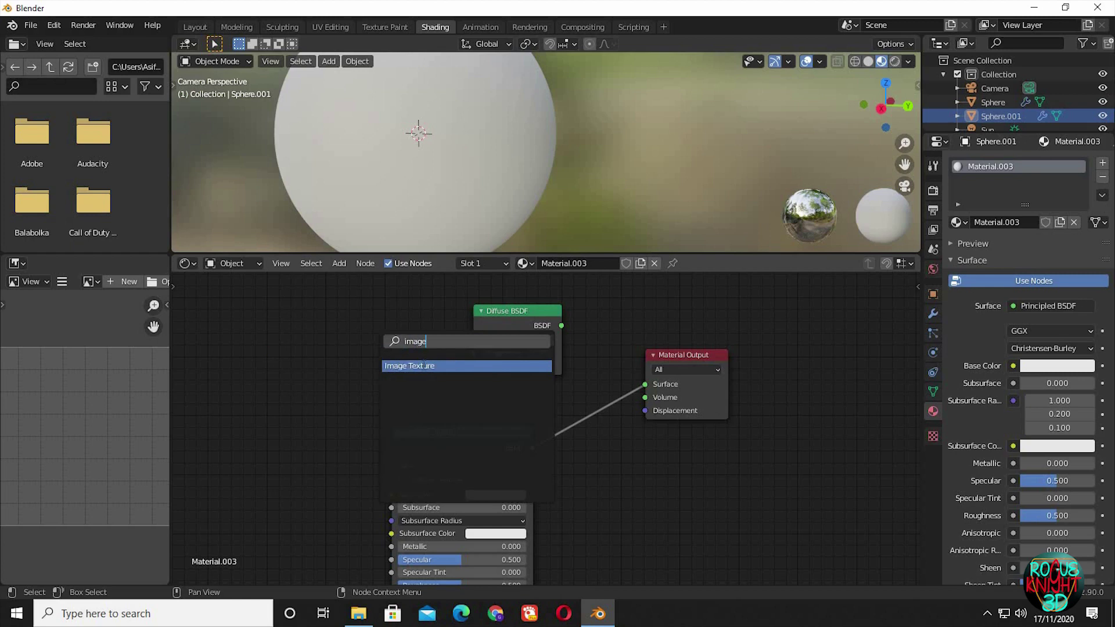
key("Return")
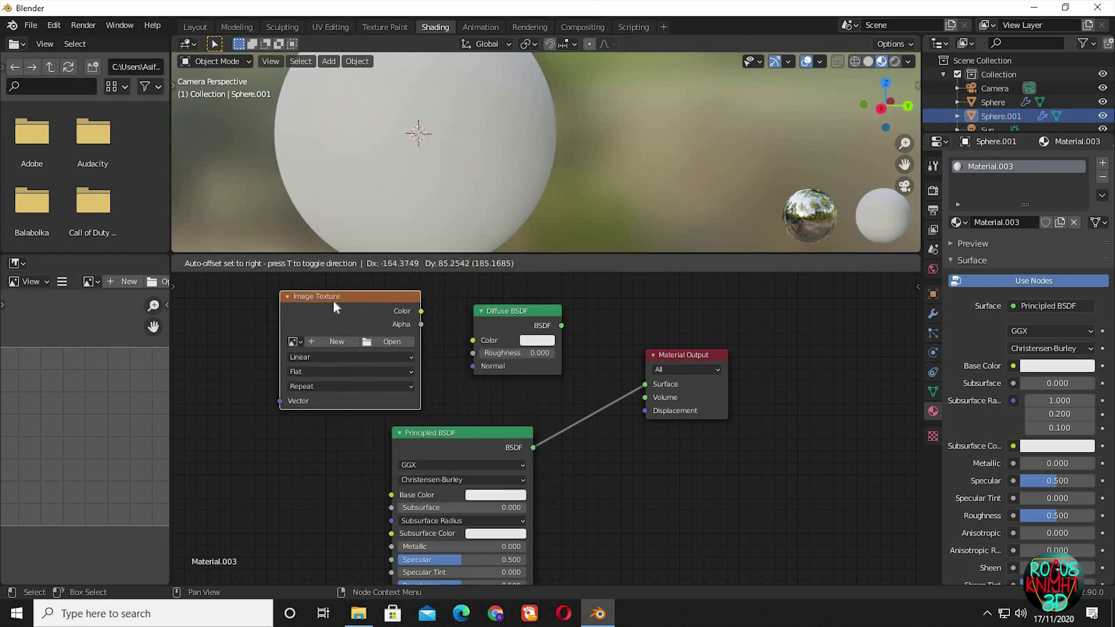
left_click(334, 302)
key("ctrl+t")
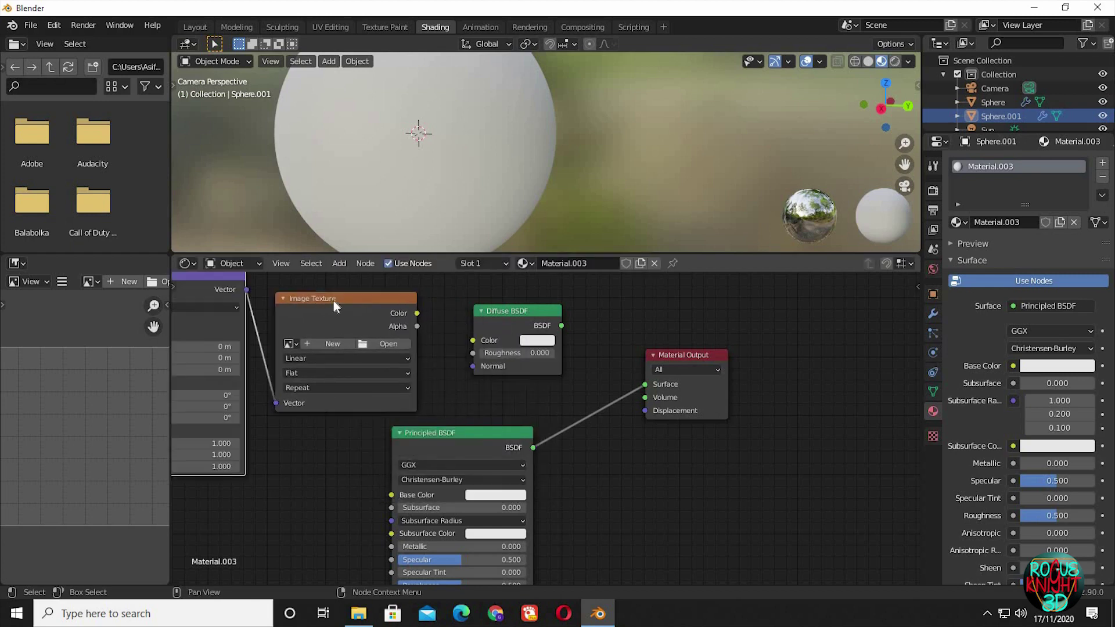
left_click(394, 345)
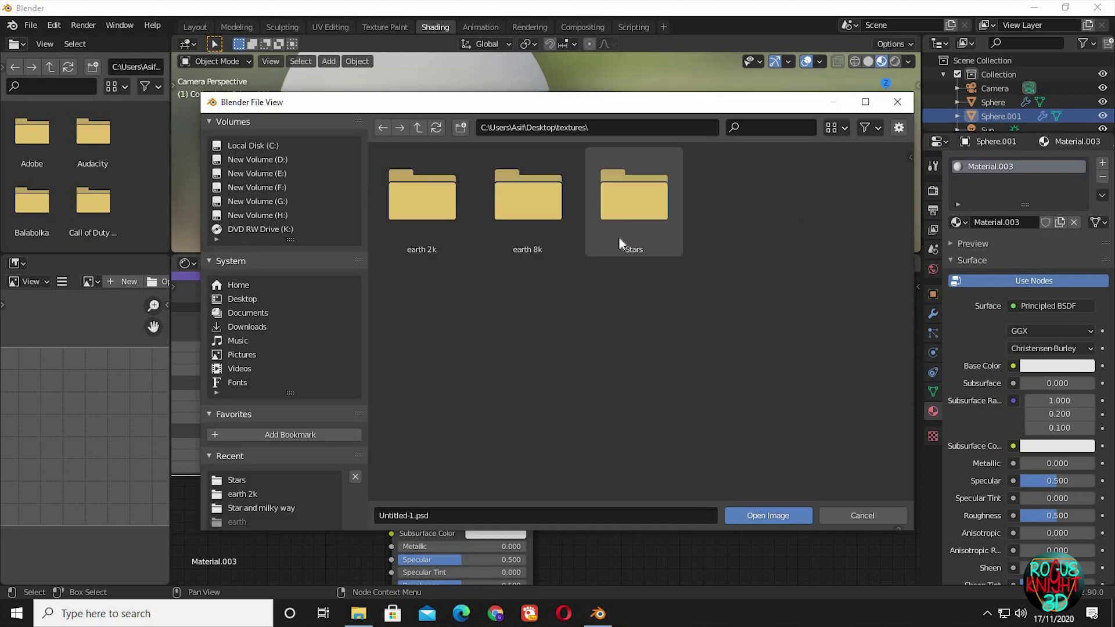
double_click(434, 208)
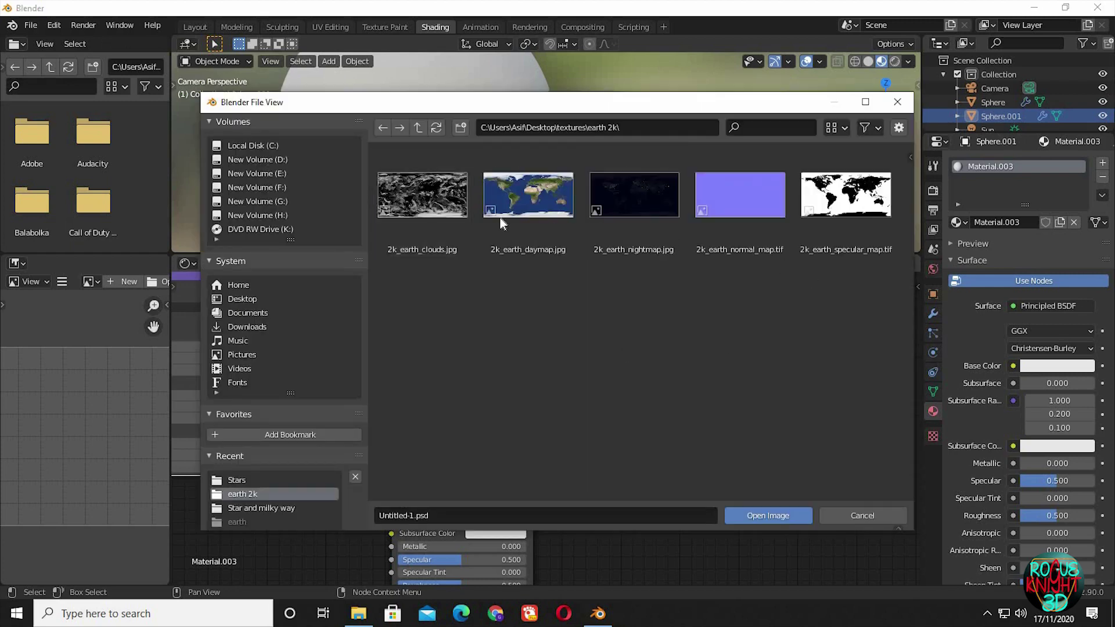
double_click(436, 201)
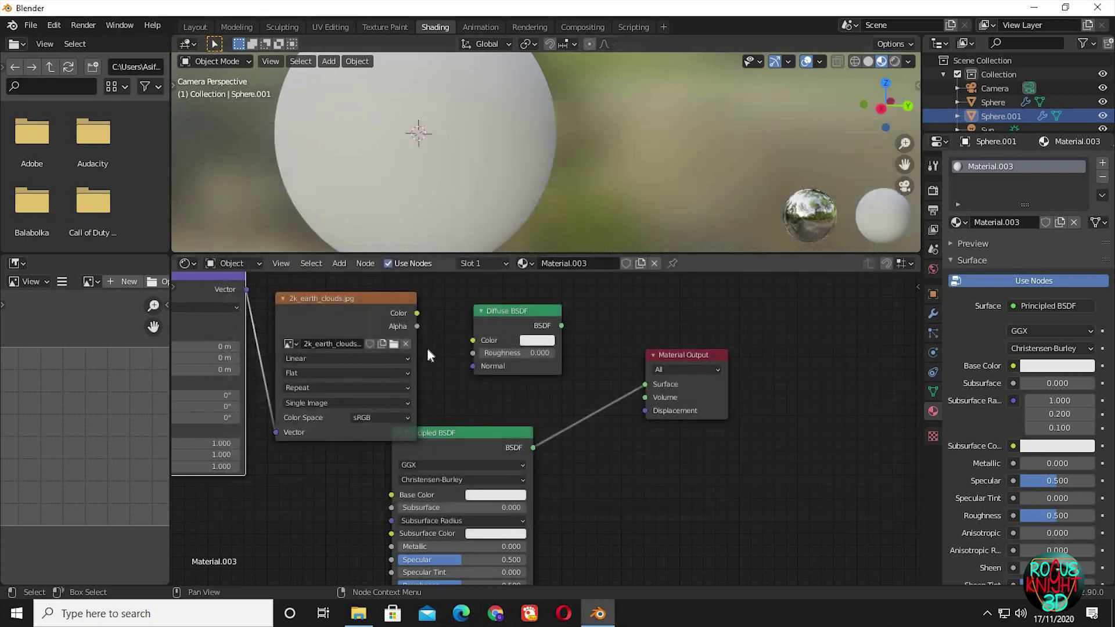
Link the cloud image to Diffuse Color and the Diffuse BSDF to the Material Output surface.
left_click_drag(418, 313, 473, 340)
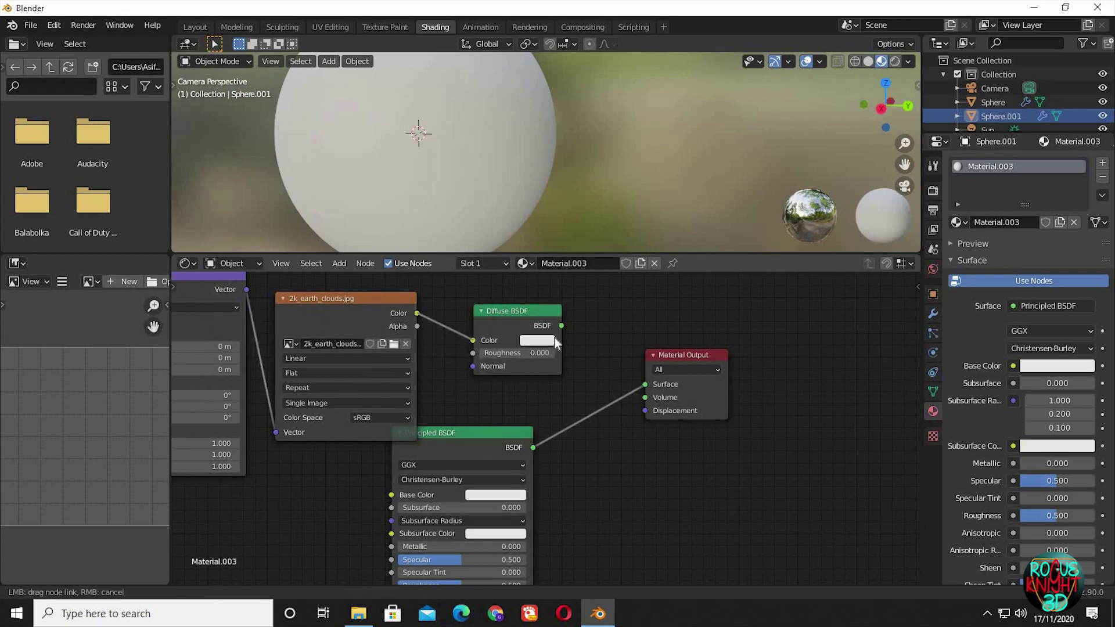
left_click_drag(562, 326, 652, 385)
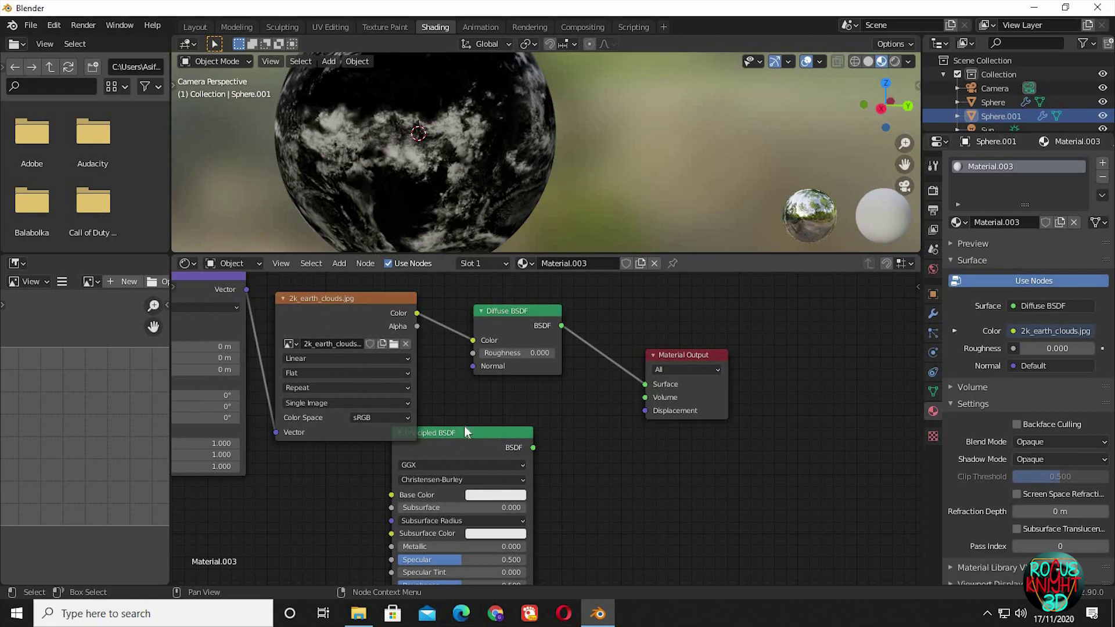
left_click_drag(465, 431, 438, 458)
middle_click_drag(639, 159, 647, 195, "shift")
middle_click_drag(559, 426, 500, 436)
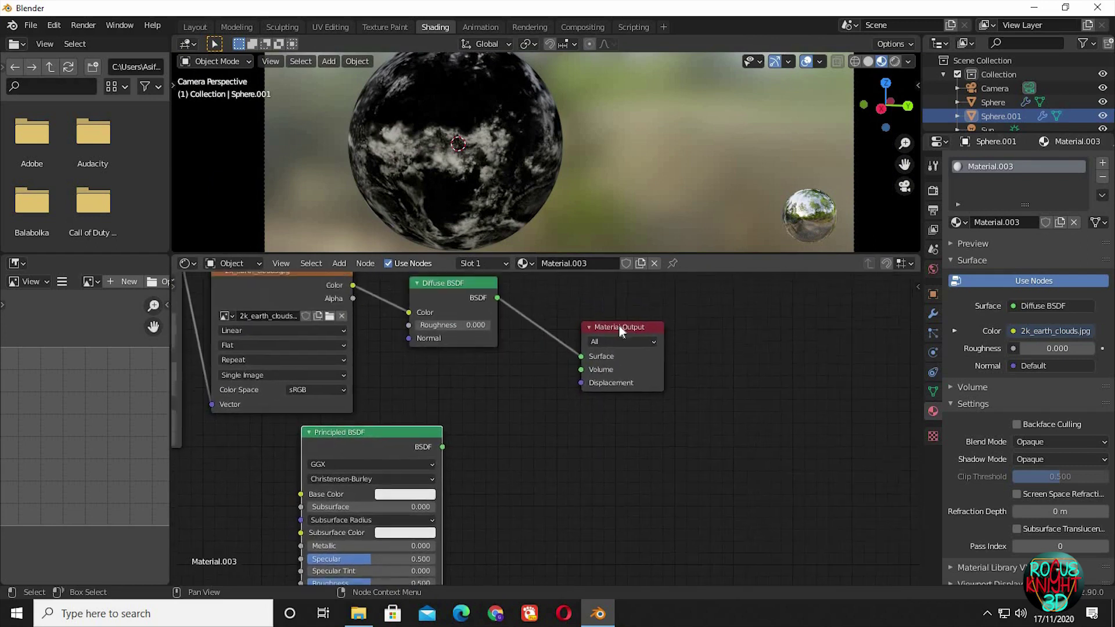
left_click_drag(635, 351, 649, 370)
middle_click_drag(507, 408, 486, 348)
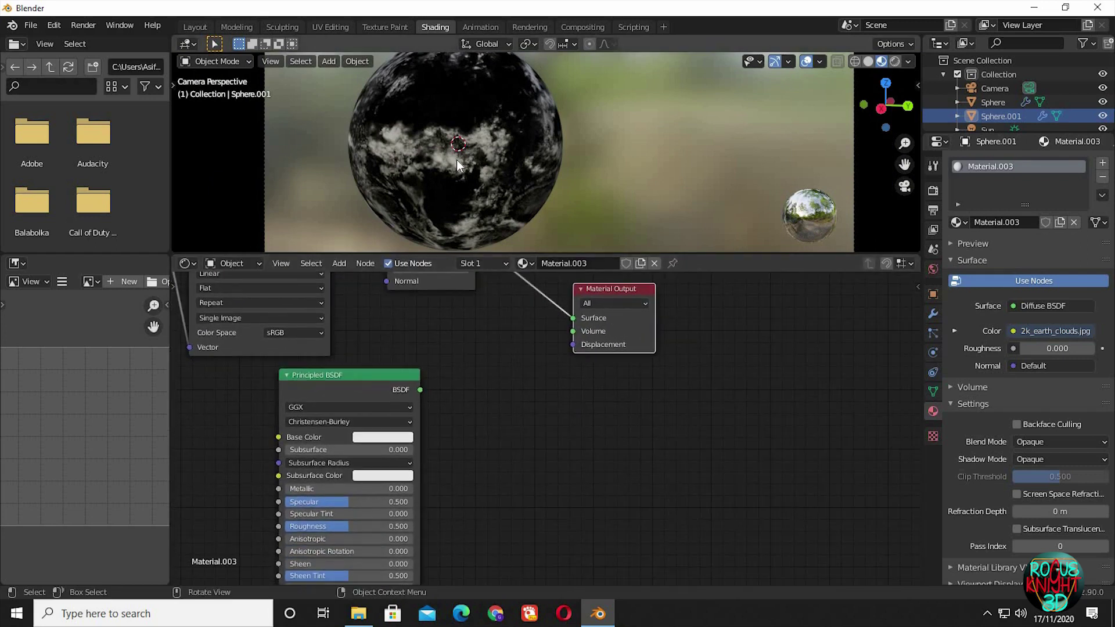
Reconnect the Principled BSDF to the output, with Specular 0, Roughness 0 and Transmission 1.
left_click(482, 382)
mouse_move(427, 392)
middle_mouse_down()
mouse_move(433, 371)
mouse_move(428, 384)
middle_mouse_up()
left_click_drag(426, 381, 577, 310)
middle_click_drag(497, 488, 539, 380)
left_click_drag(389, 385, 301, 384)
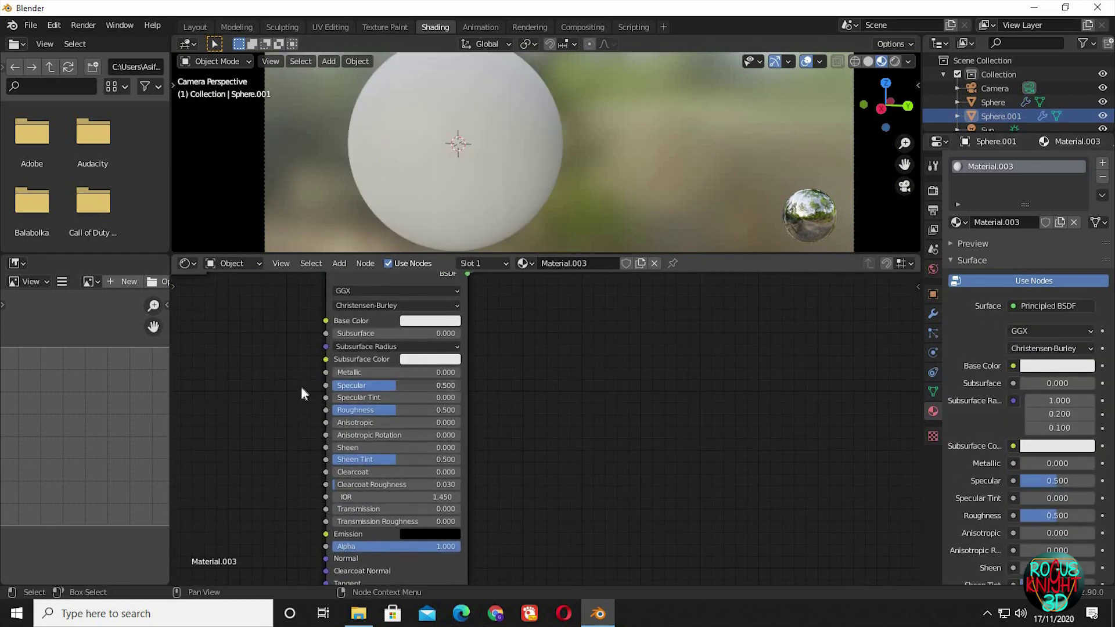
left_click_drag(389, 410, 336, 412)
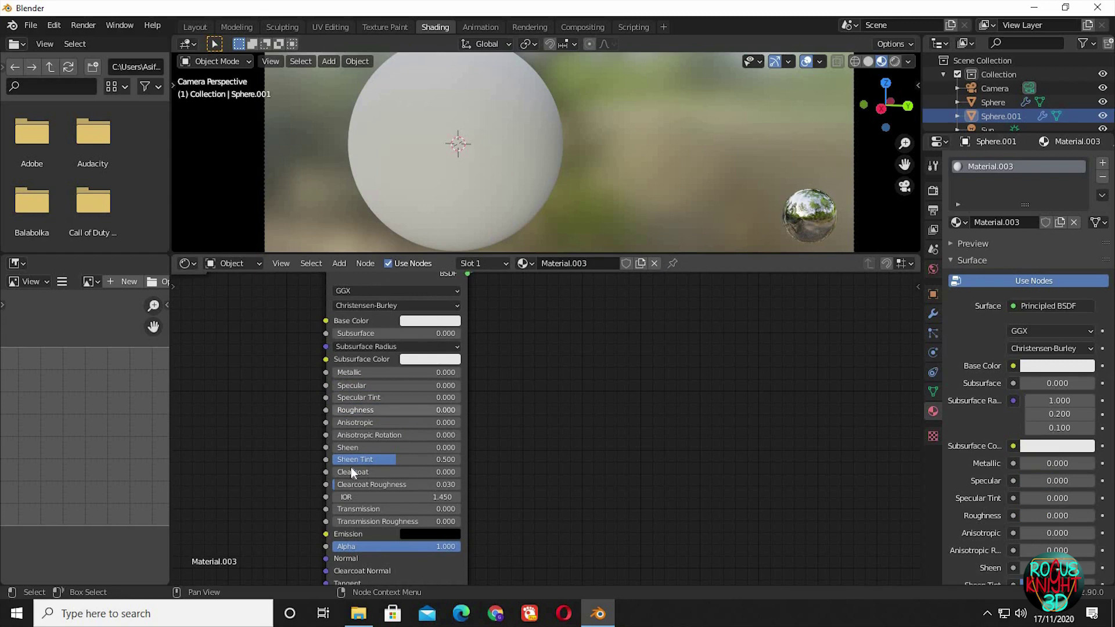
left_click_drag(339, 510, 470, 504)
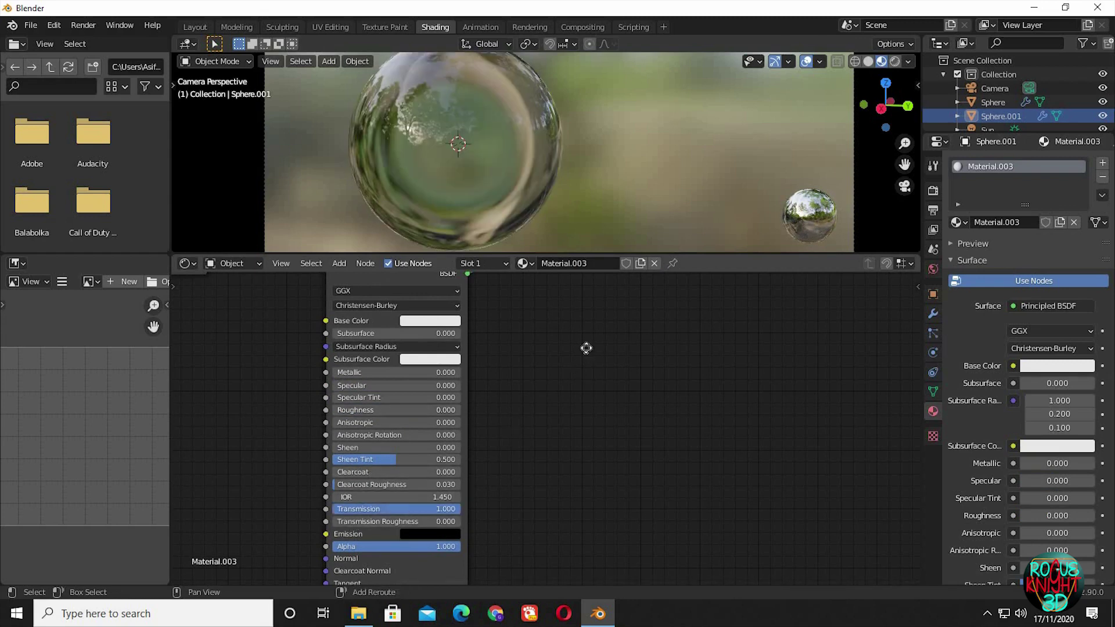
Insert an Add Shader combining the Diffuse BSDF and the Principled BSDF into the output.
mouse_move(529, 434)
middle_mouse_down()
mouse_move(502, 508)
mouse_move(448, 583)
middle_mouse_up()
middle_click_drag(481, 493, 443, 549)
left_click_drag(550, 395, 635, 395)
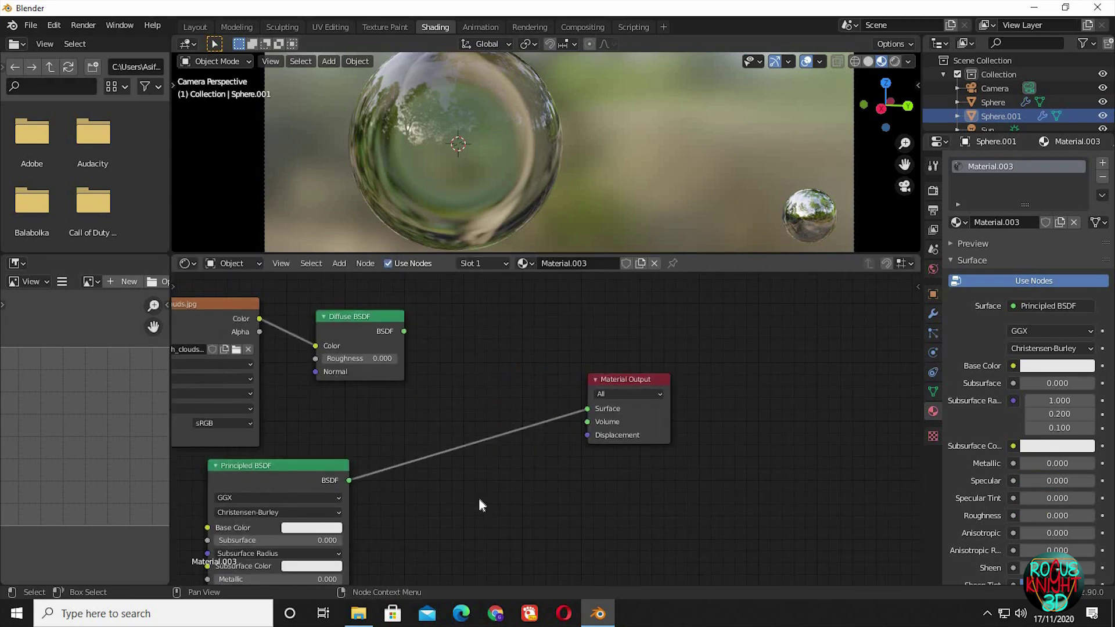
key("shift+a")
left_click(414, 436)
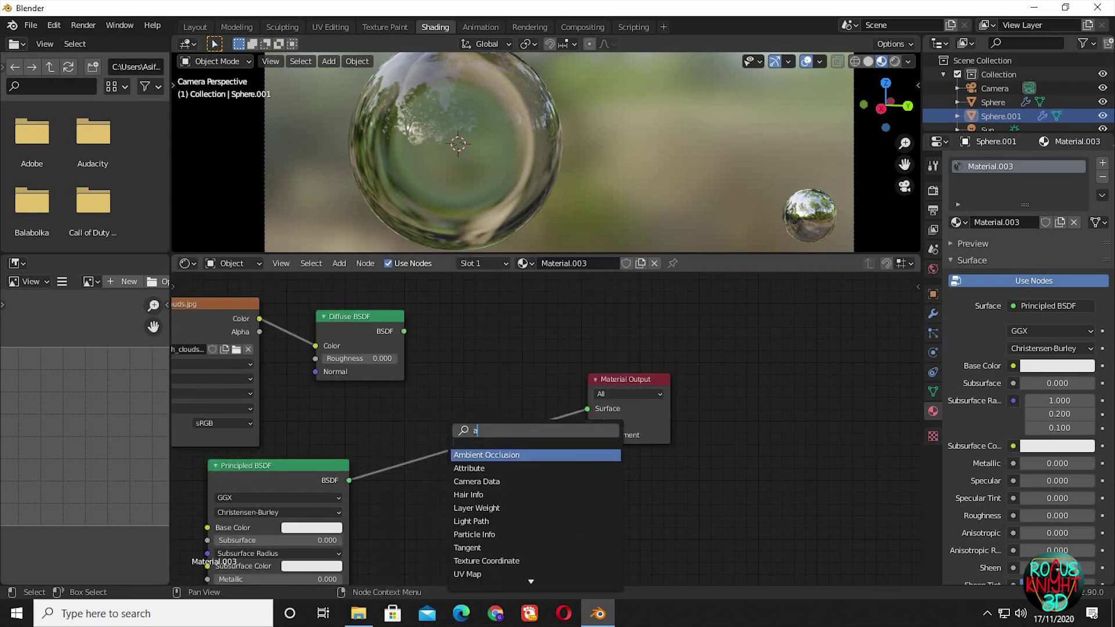
type("add")
key("Return")
left_click(451, 450)
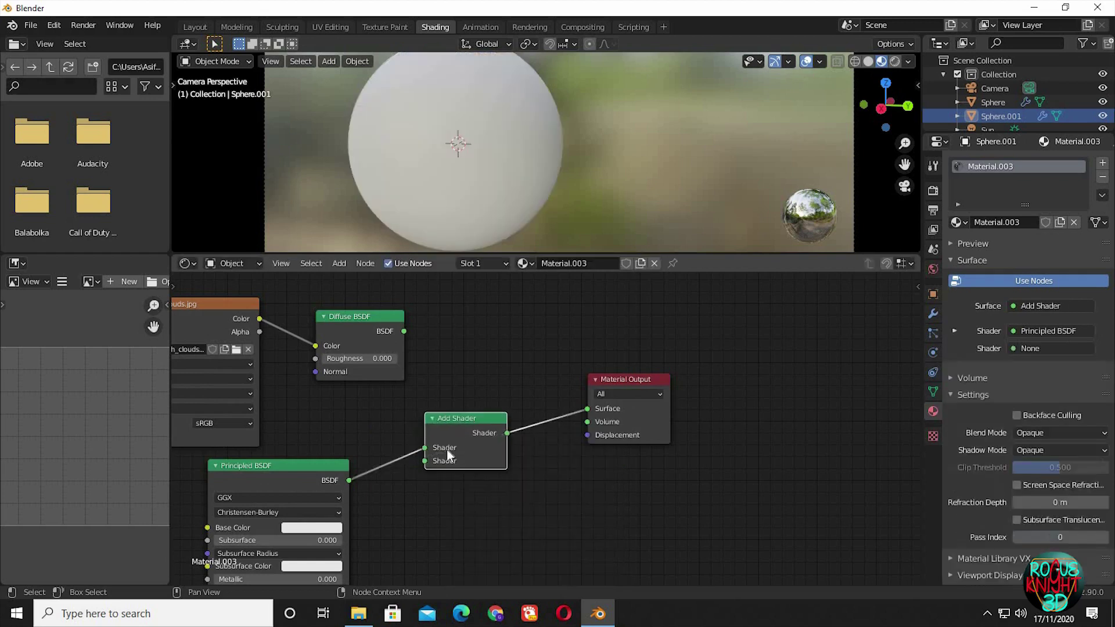
left_click_drag(425, 448, 425, 460)
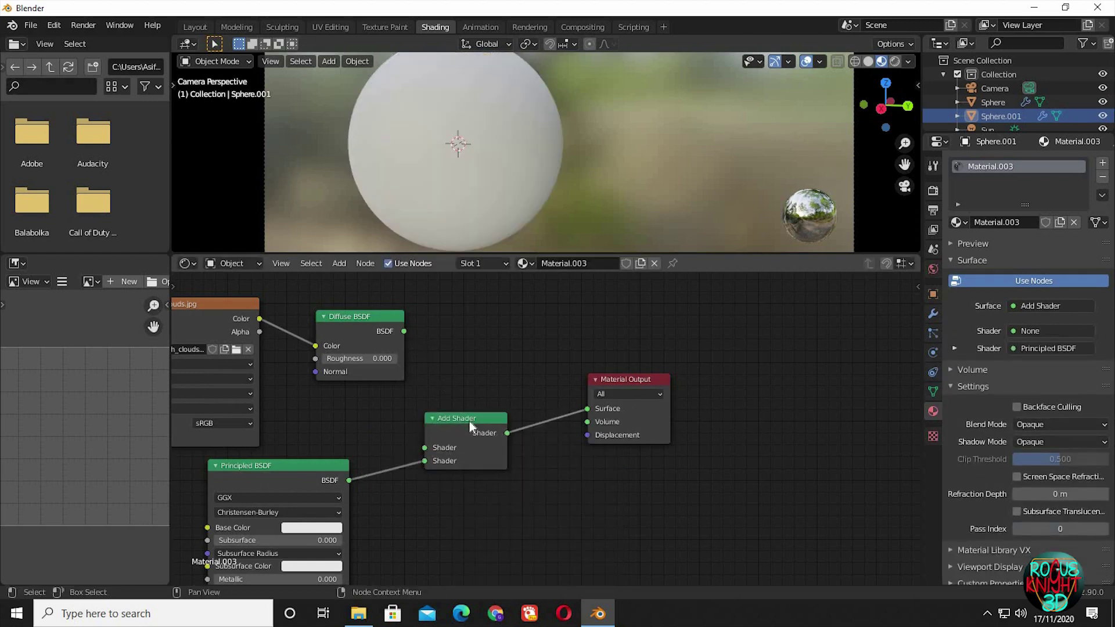
left_click_drag(470, 423, 500, 407)
left_click(421, 356)
left_click_drag(404, 331, 459, 432)
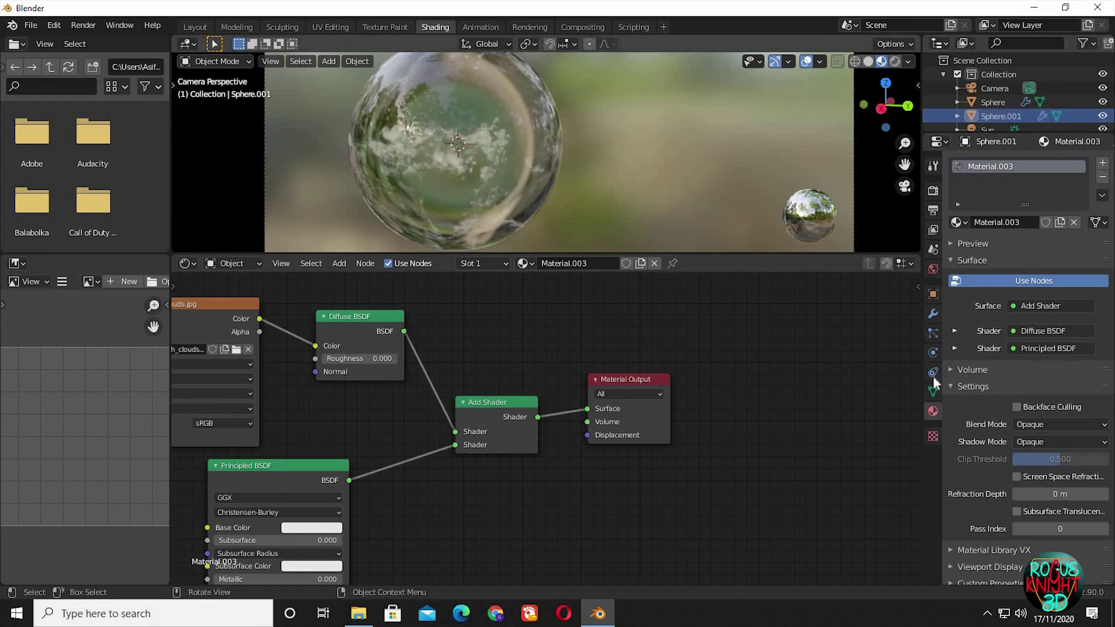
Turn on the material's Screen Space Refraction and Eevee's Screen Space Reflections with Refraction.
scroll(997, 522, "down", 1)
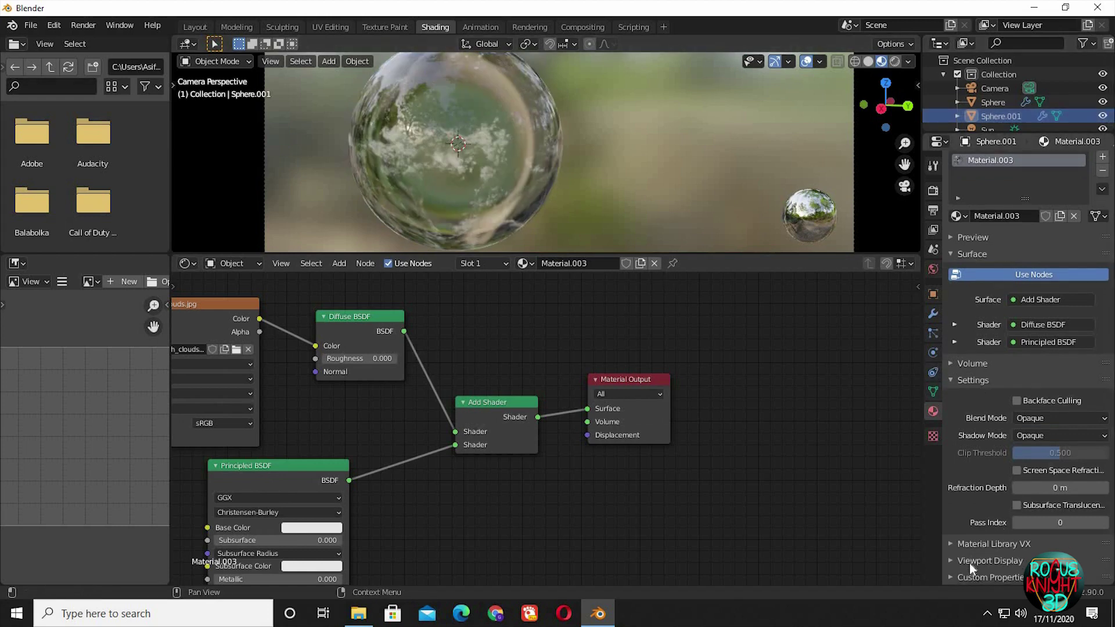
left_click(1016, 471)
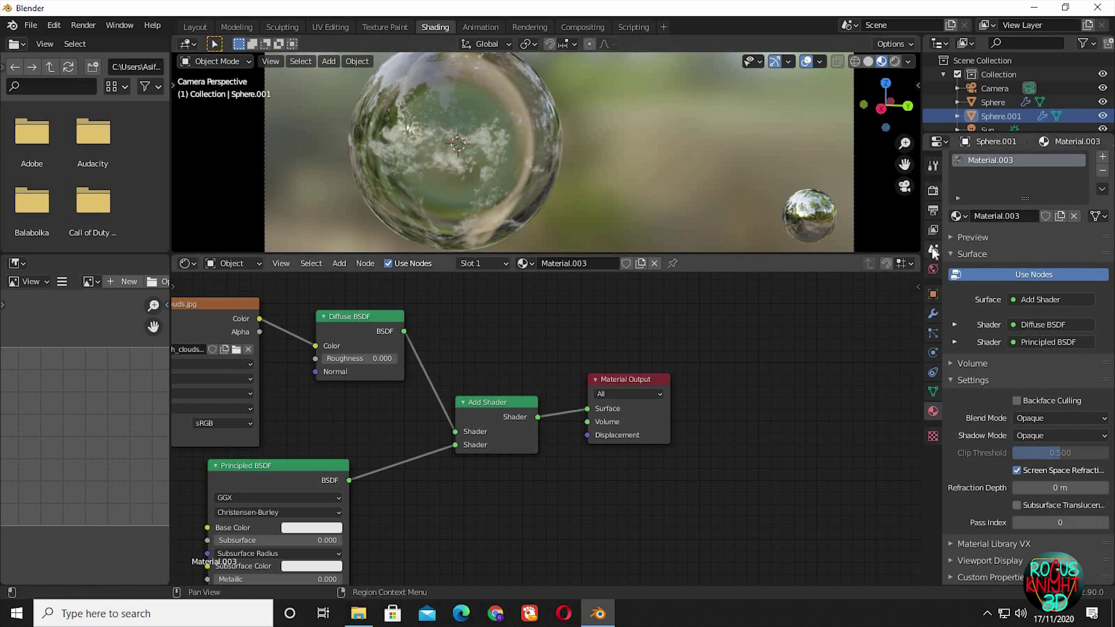
left_click(933, 190)
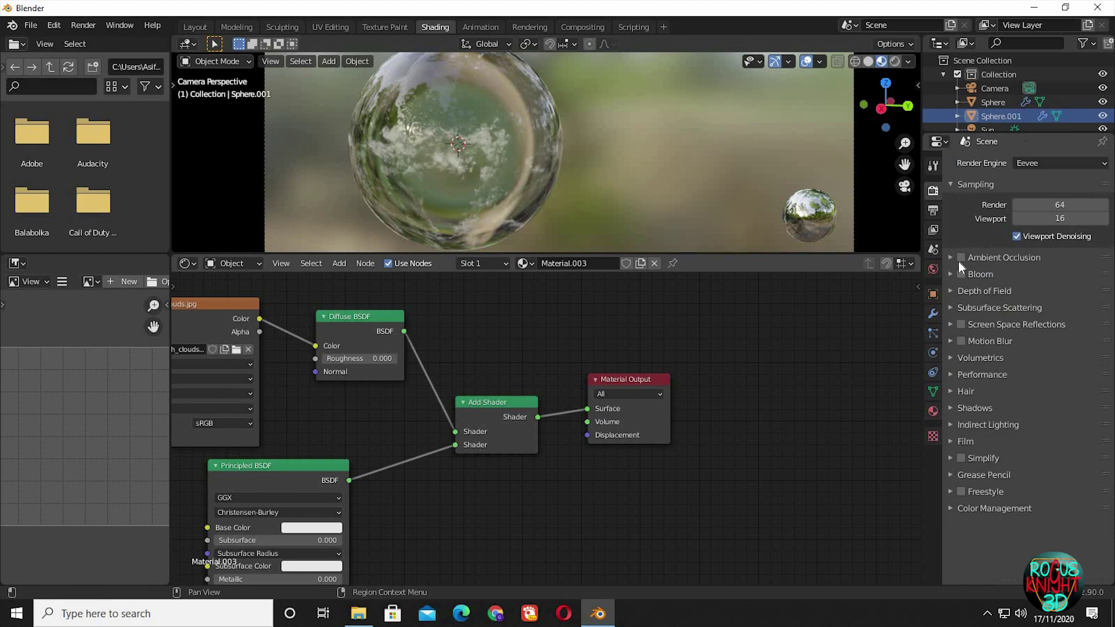
left_click(961, 325)
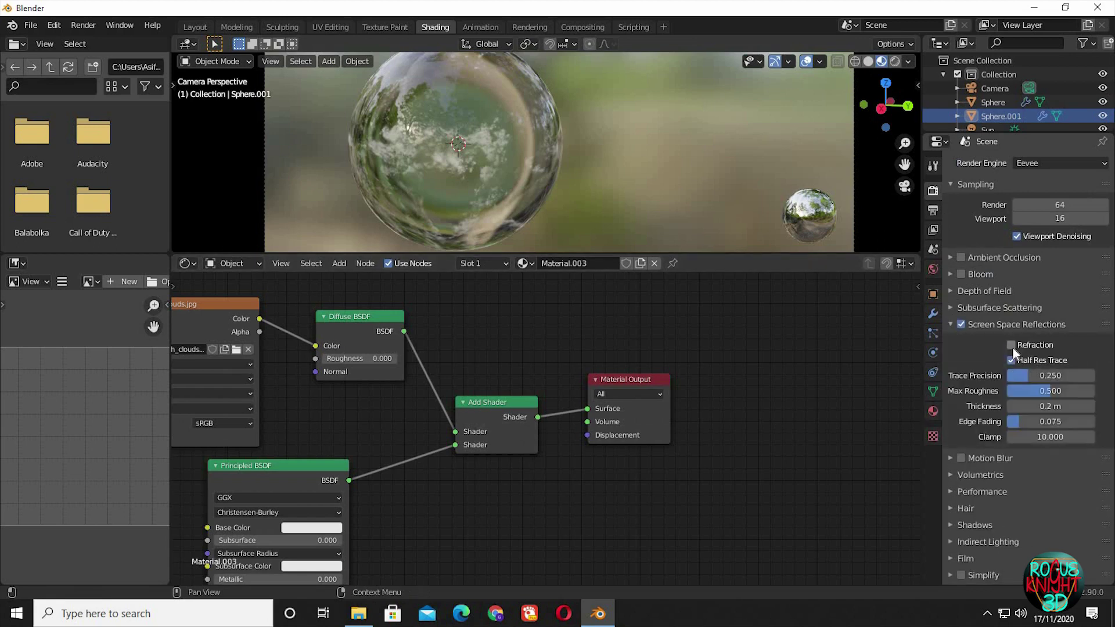
left_click(1011, 345)
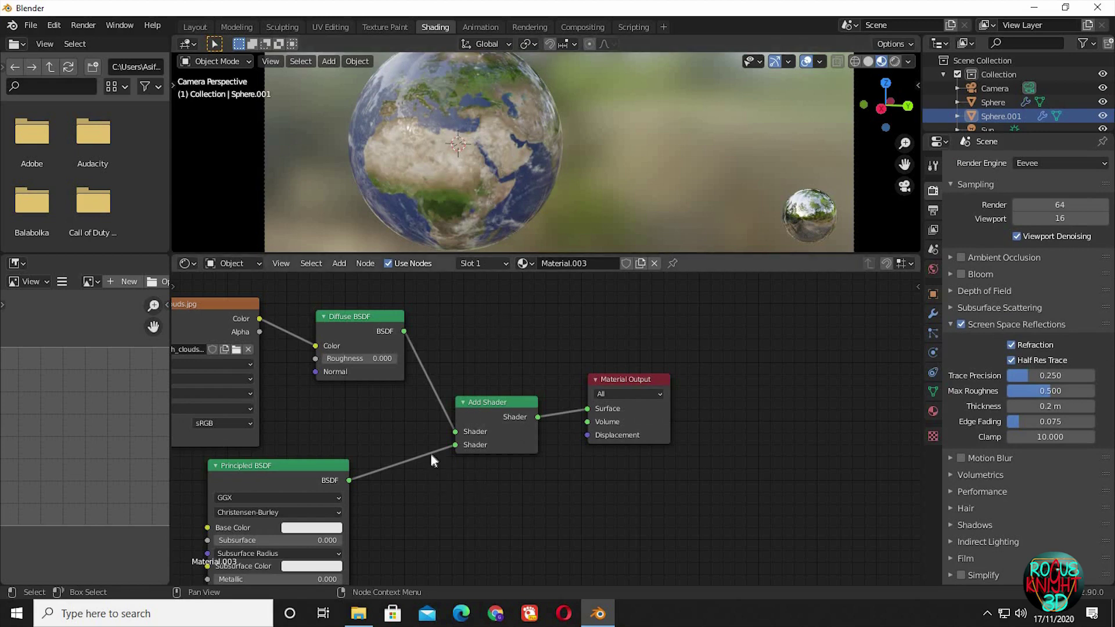
Box-select the three cloud material nodes and move them right to make room.
middle_click_drag(461, 462, 501, 463)
left_click_drag(398, 434, 726, 326)
left_click_drag(402, 318, 639, 322)
Insert a ColorRamp node between the cloud image and the Diffuse BSDF.
left_click(460, 401)
key("shift+a")
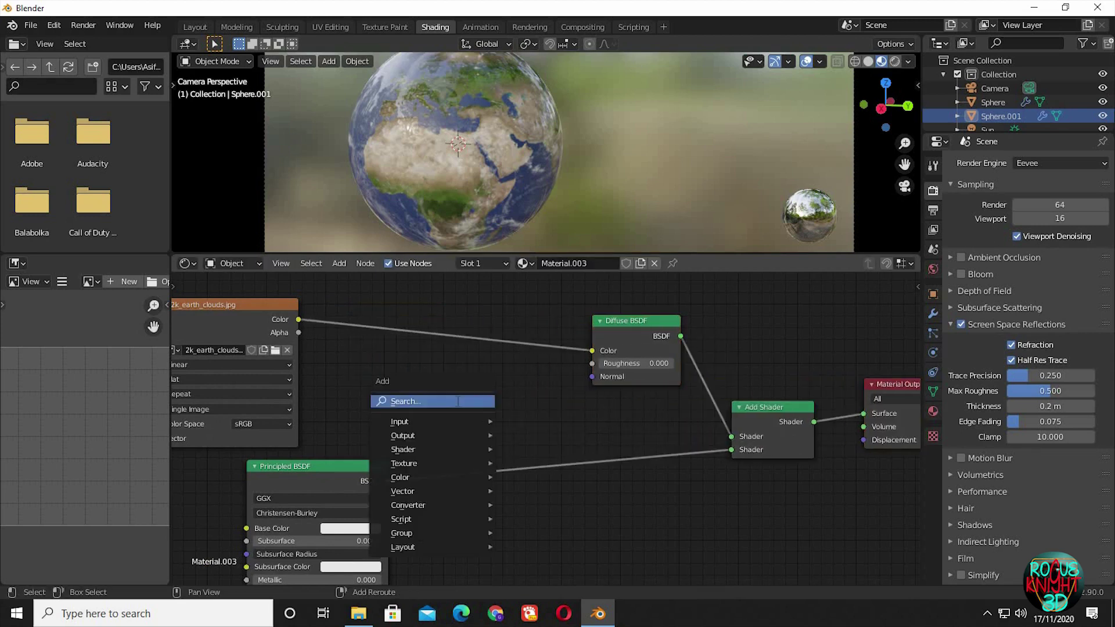
left_click(459, 401)
type("col")
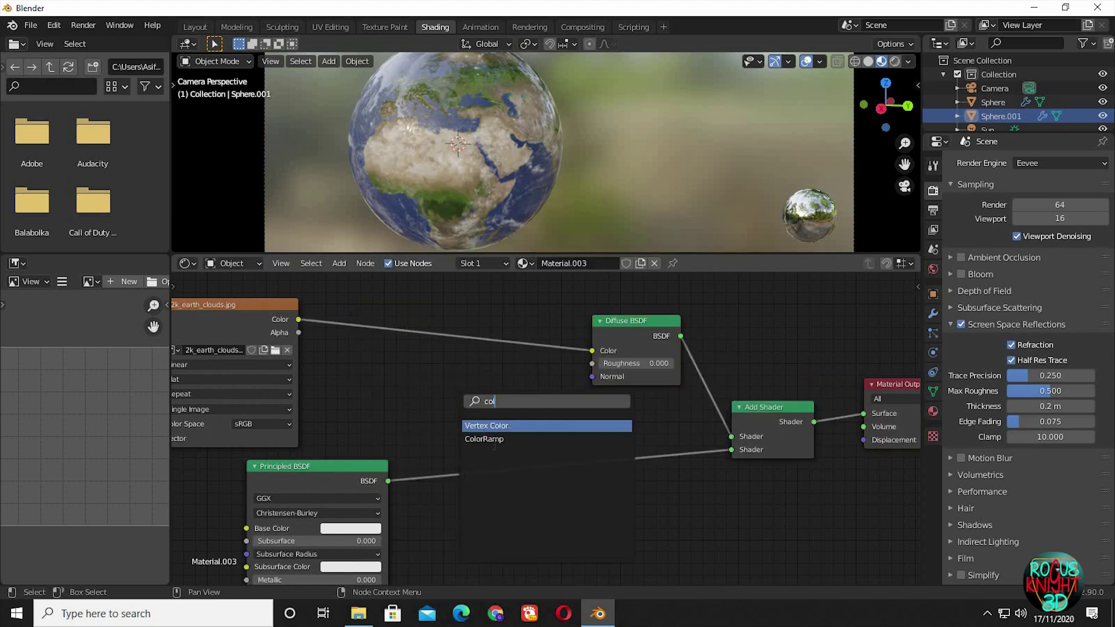
key("Return")
left_click(409, 336)
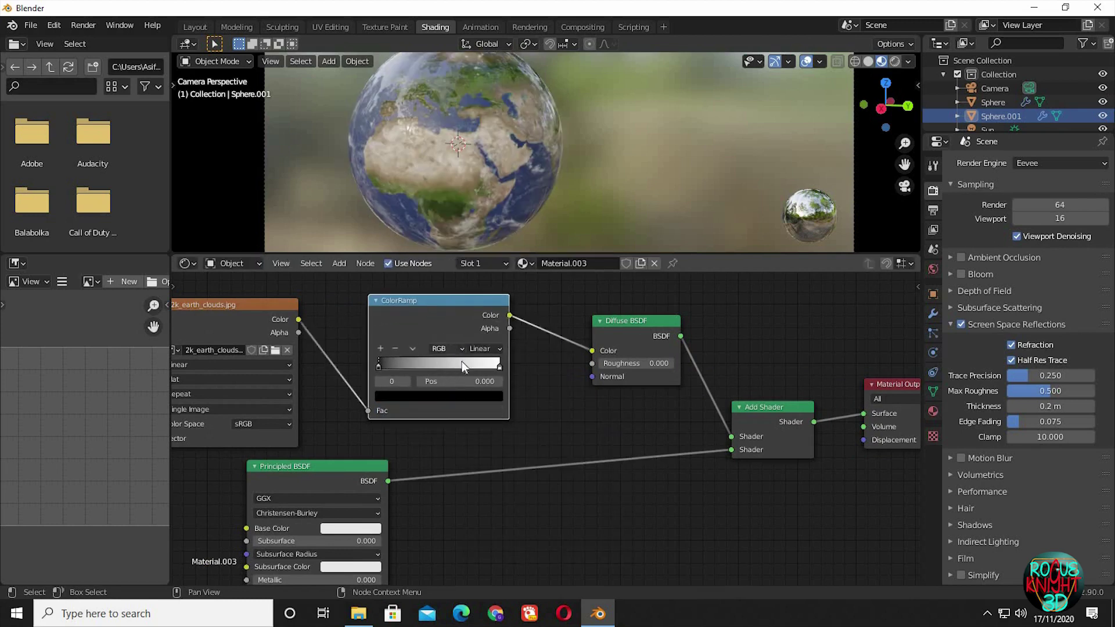
Pull the ColorRamp stops in to 0.032 and 0.955, then enlarge the 3D viewport.
mouse_move(494, 364)
left_mouse_down()
mouse_move(396, 355)
mouse_move(497, 374)
left_mouse_up()
left_click_drag(399, 368, 373, 370)
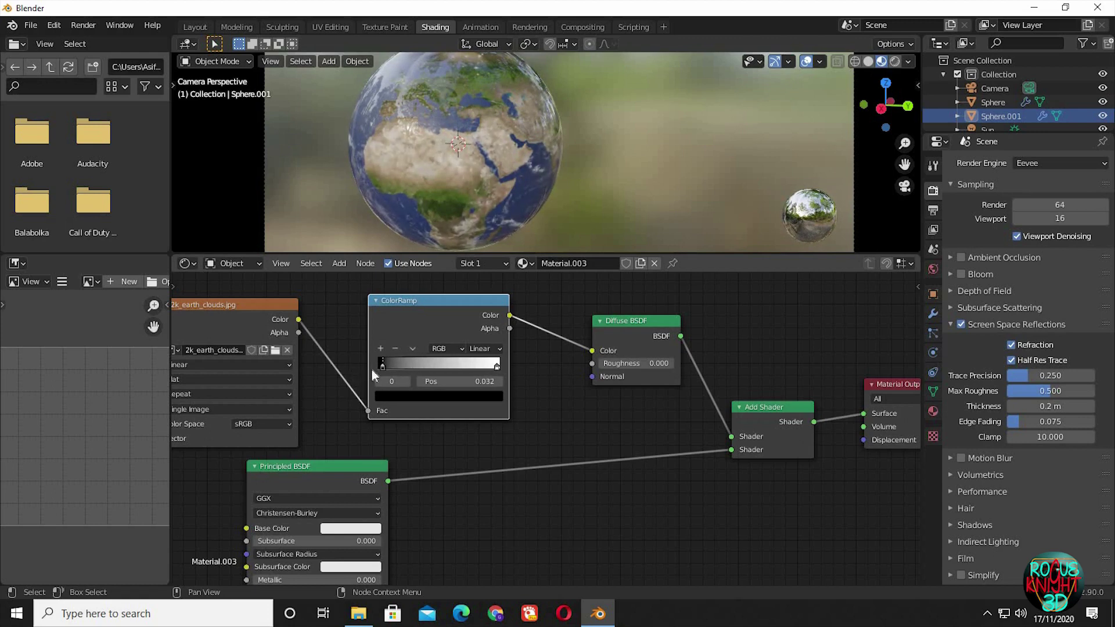
left_click_drag(491, 368, 496, 373)
middle_click_drag(529, 412, 406, 450)
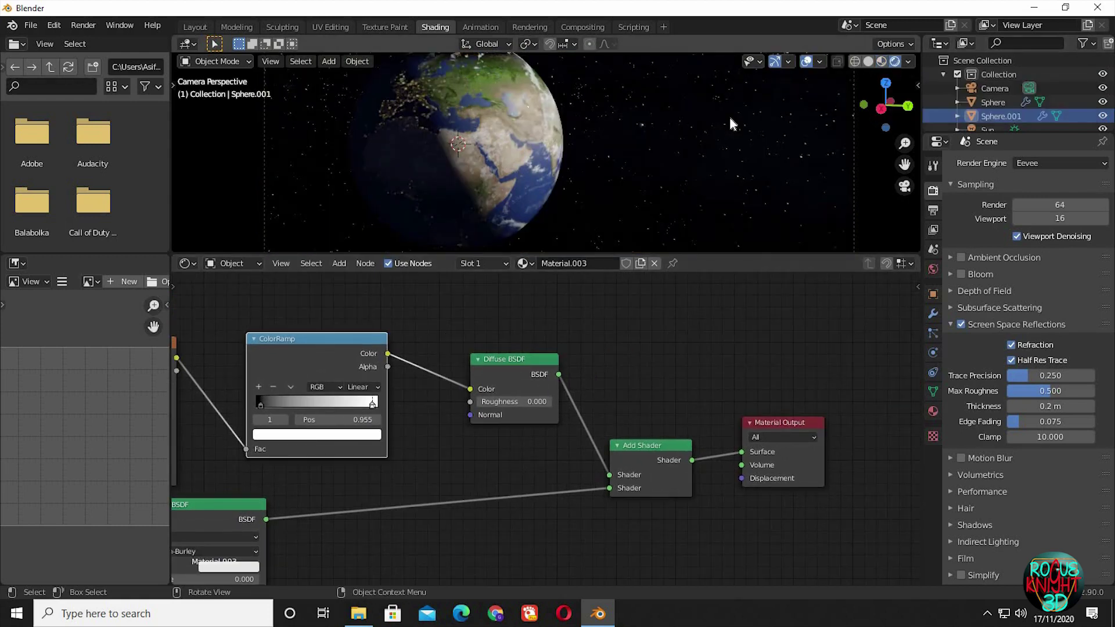
left_click_drag(721, 251, 733, 405)
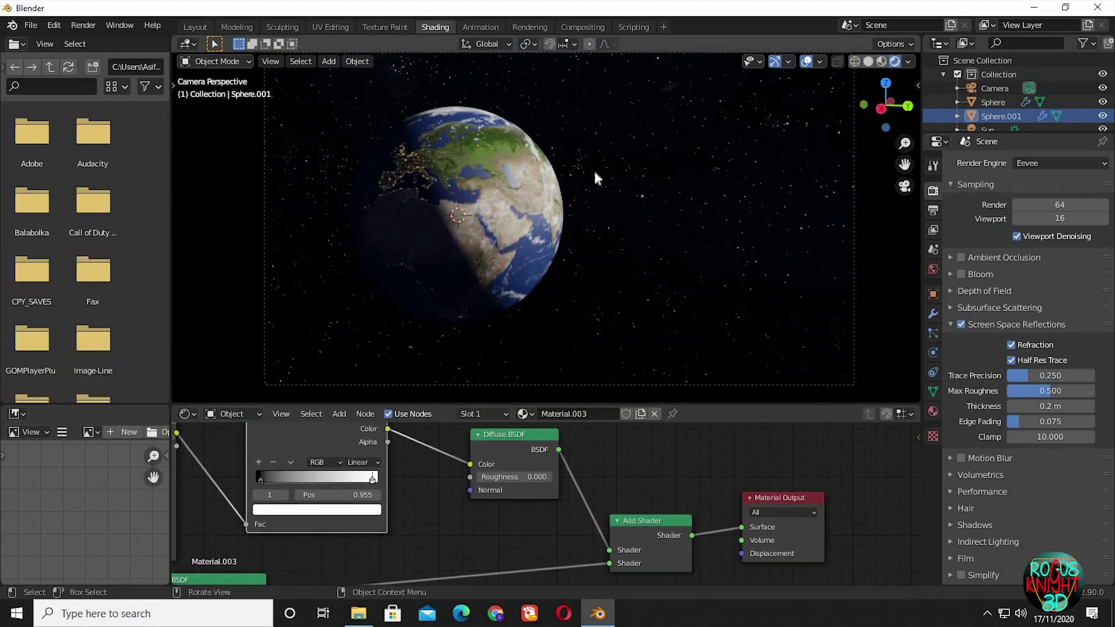
left_click(523, 180)
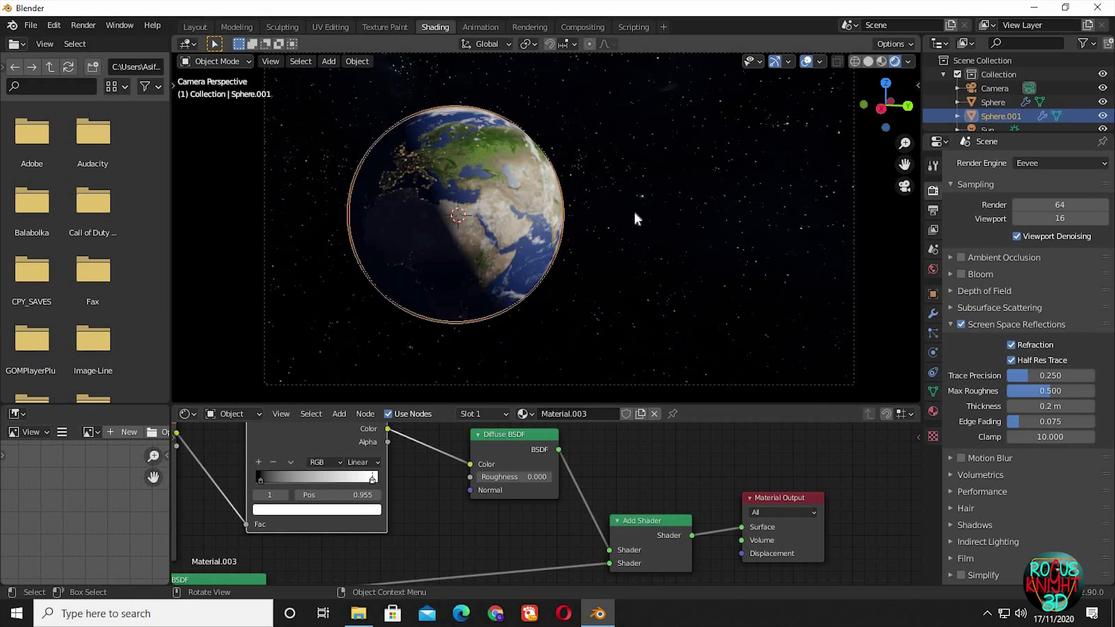
Spin the Earth about global Z to show another side, then open the node editor's shader-type menu.
key("r")
key("z")
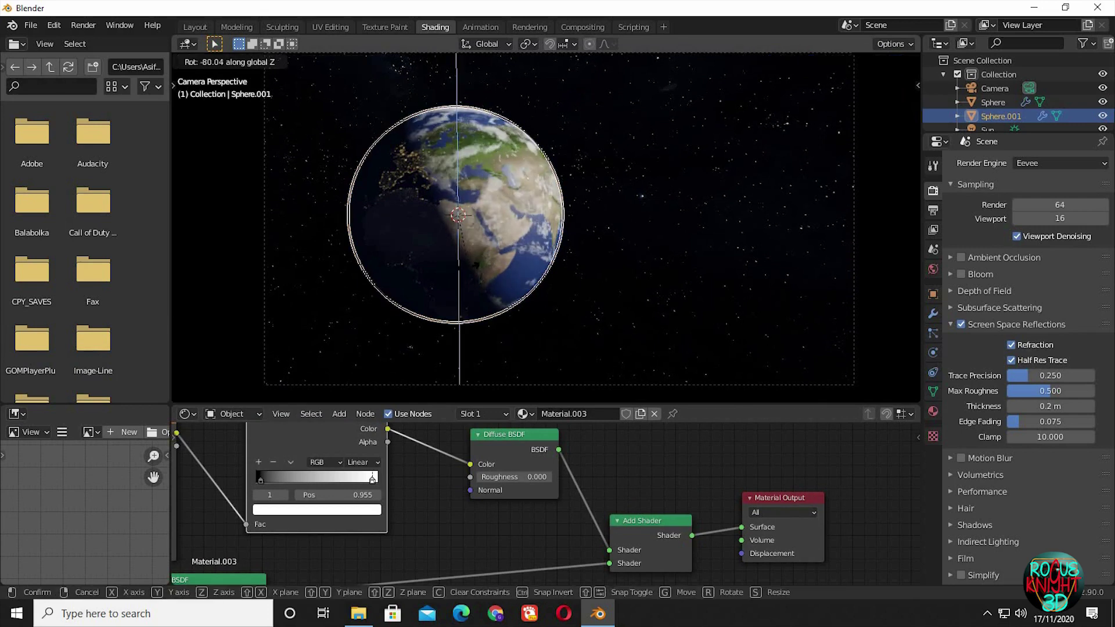
left_click(474, 274)
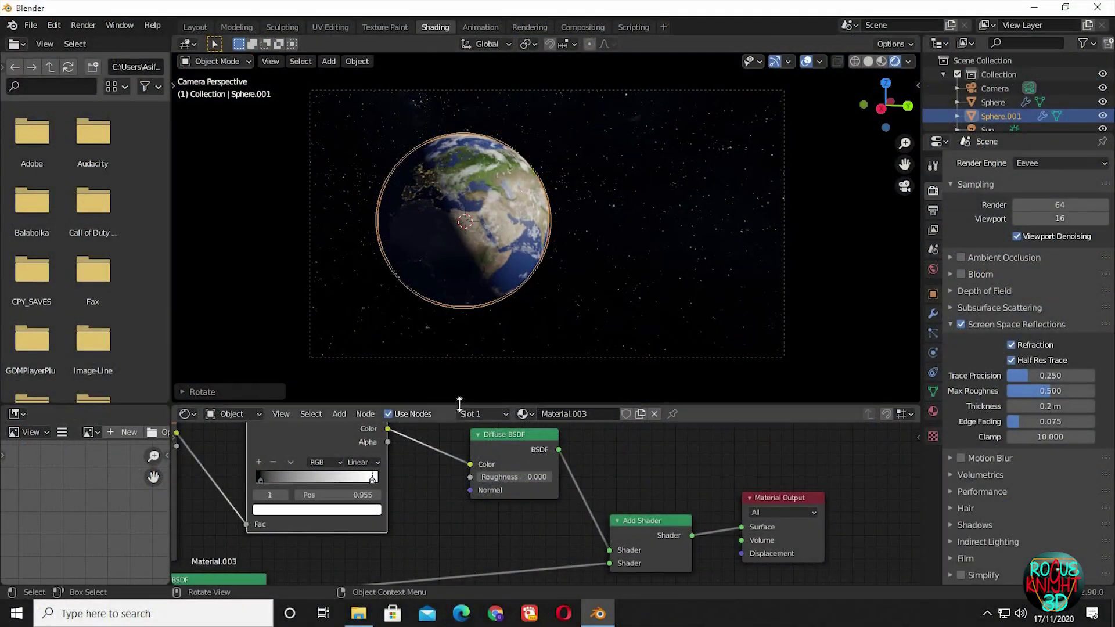
left_click_drag(460, 403, 468, 329)
left_click(241, 339)
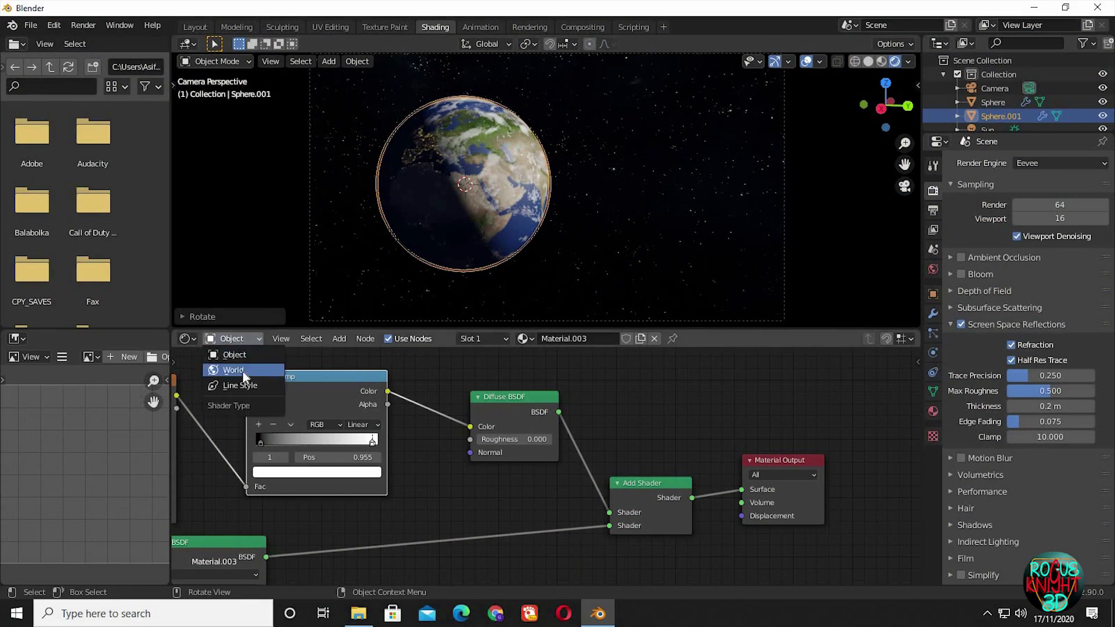
Set the World Background node's strength to 5.
left_click(243, 371)
middle_click_drag(451, 441, 630, 360)
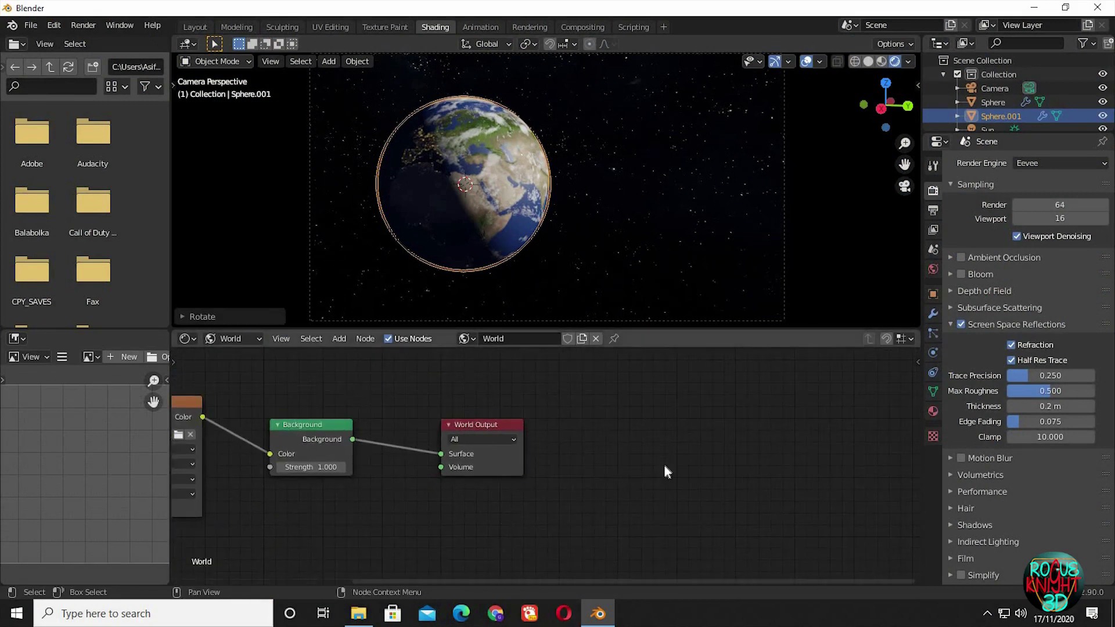
middle_click_drag(440, 485, 517, 457)
middle_click_drag(483, 388, 580, 386)
left_click_drag(477, 398, 452, 378)
middle_click_drag(480, 413, 517, 435, "ctrl")
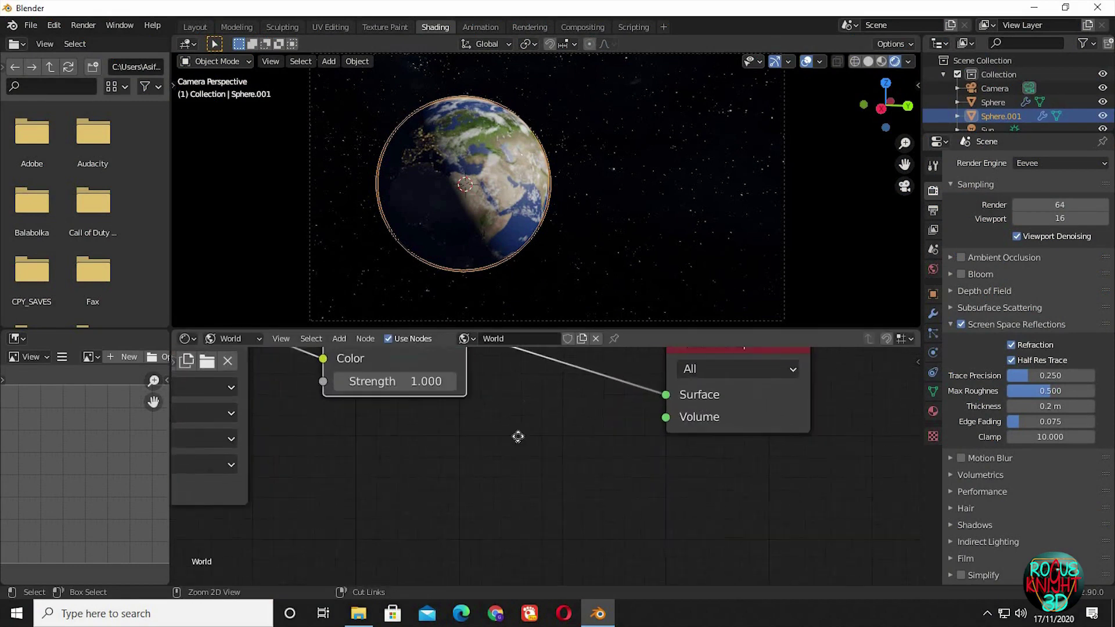
middle_click_drag(408, 404, 389, 454)
left_click(401, 433)
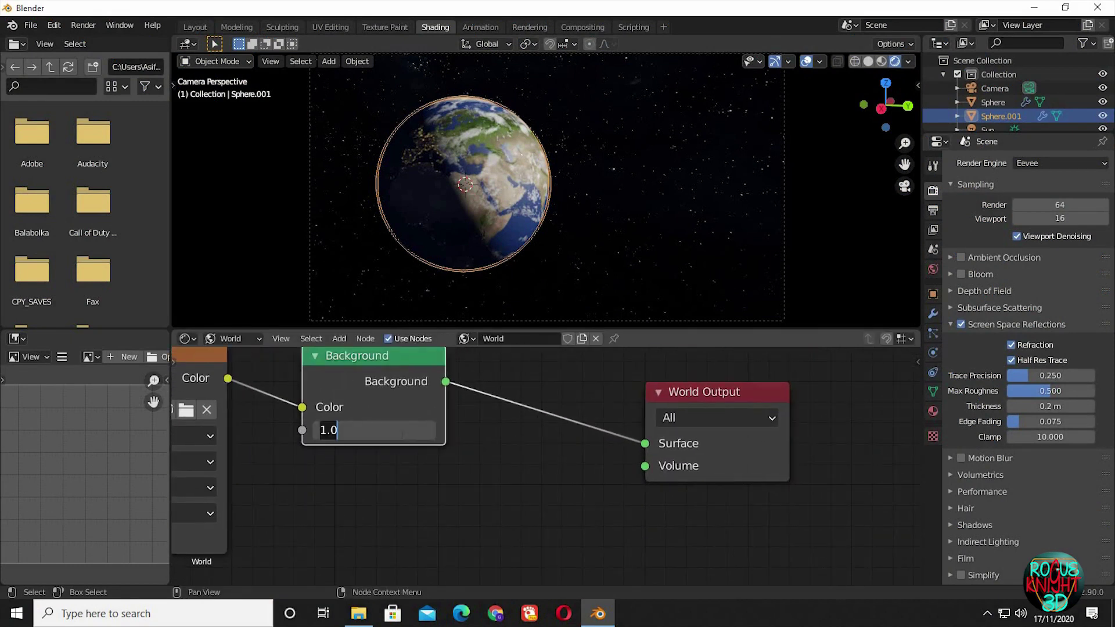
type("5")
key("Return")
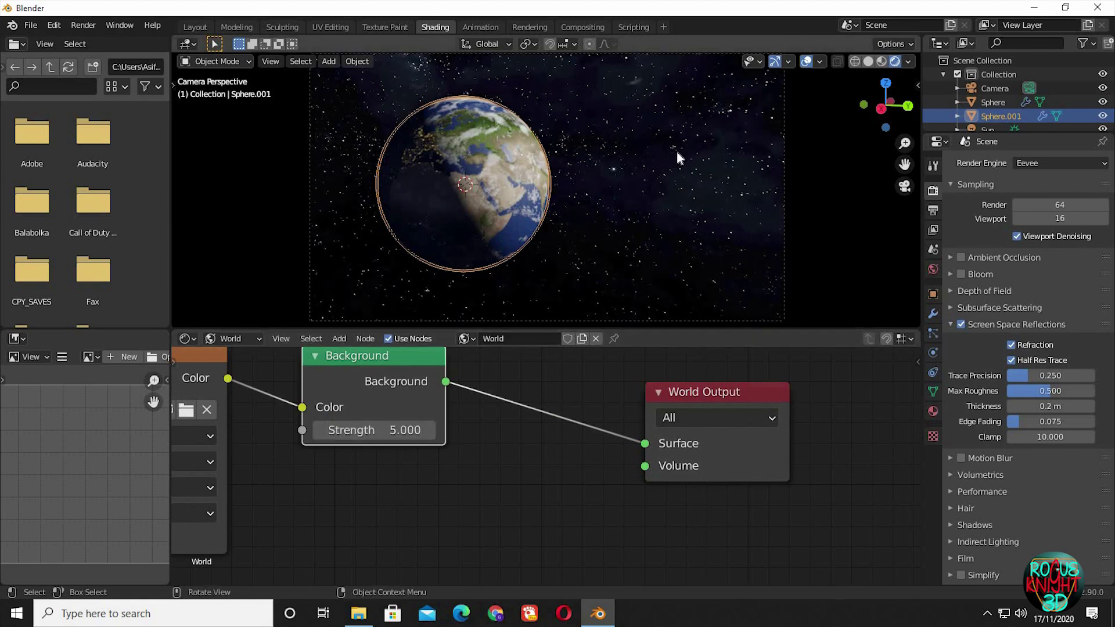
Add an Emission node with strength 0.001 feeding the World Output Volume input.
key("shift+a")
left_click(444, 431)
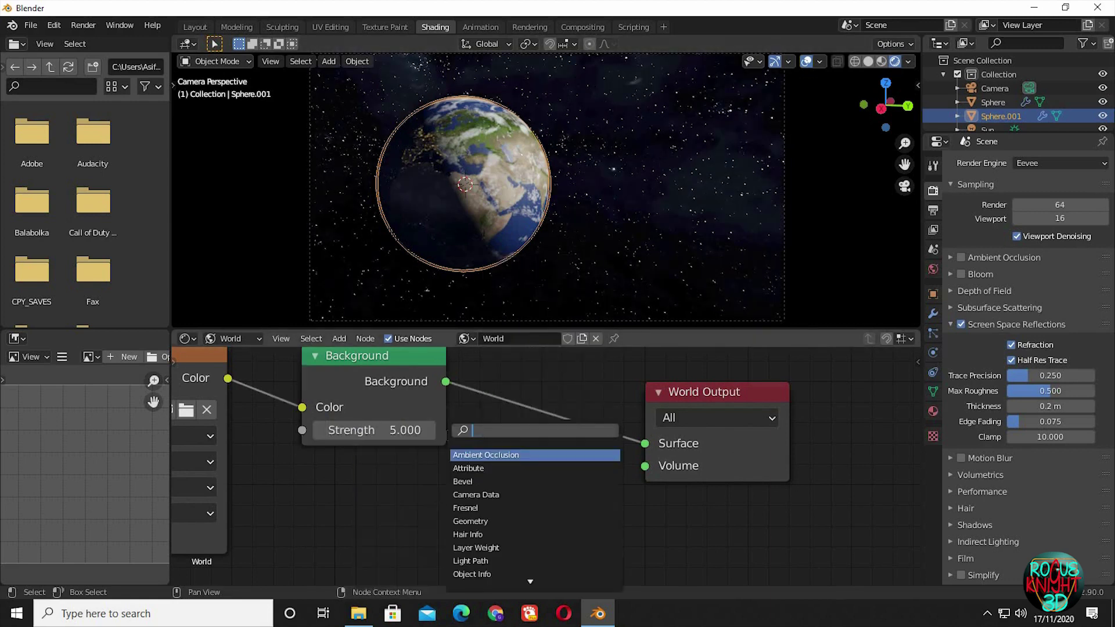
type("emi")
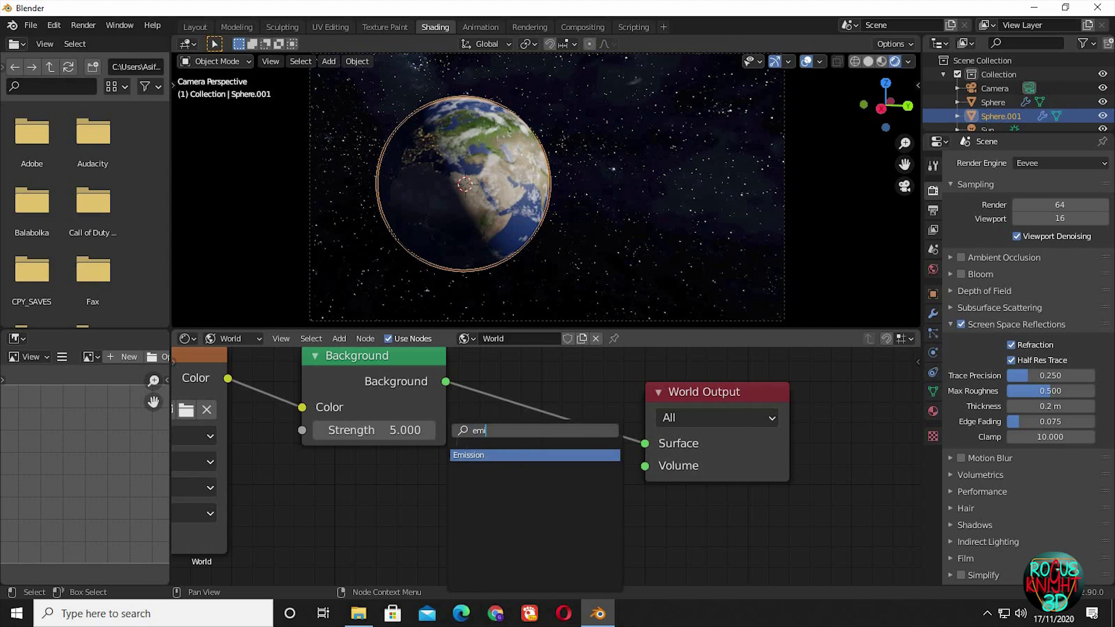
left_click(475, 458)
left_click(514, 502)
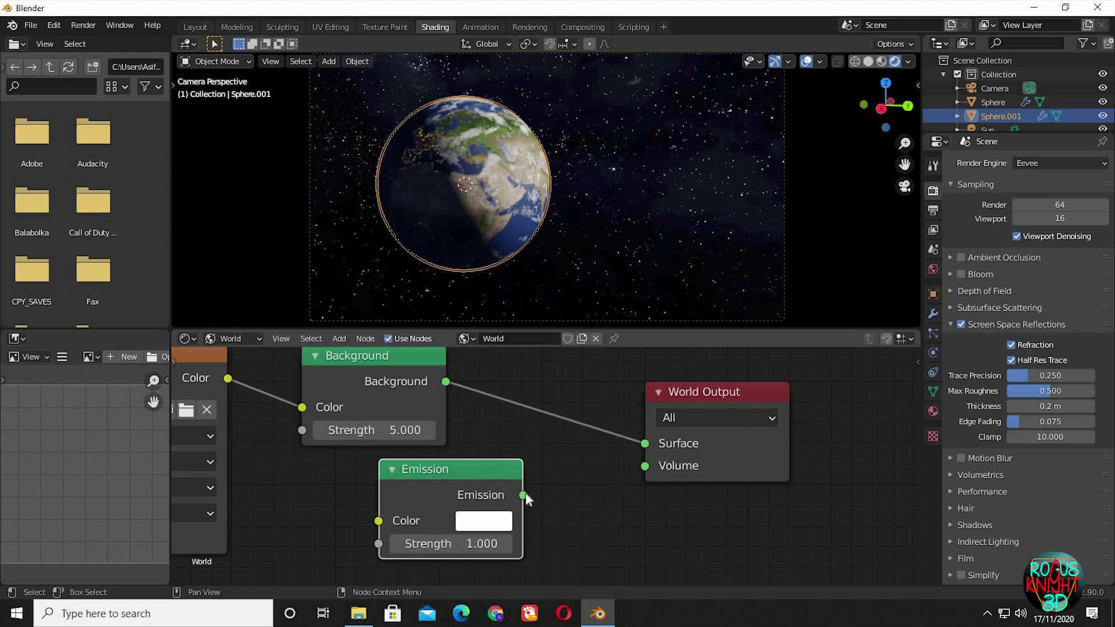
left_click_drag(524, 495, 635, 475)
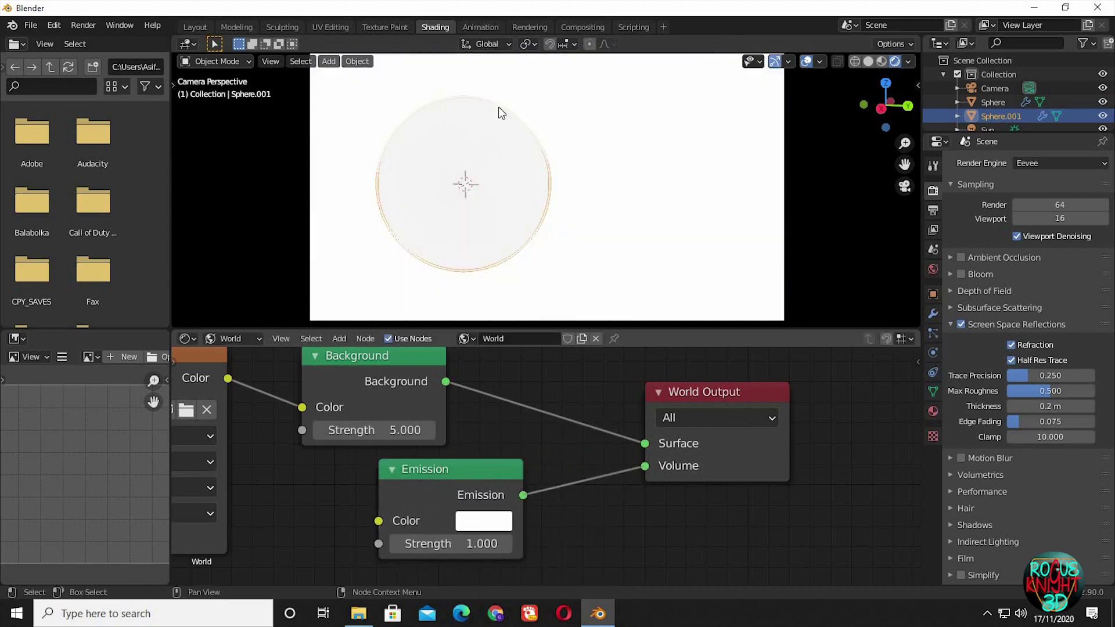
left_click(447, 543)
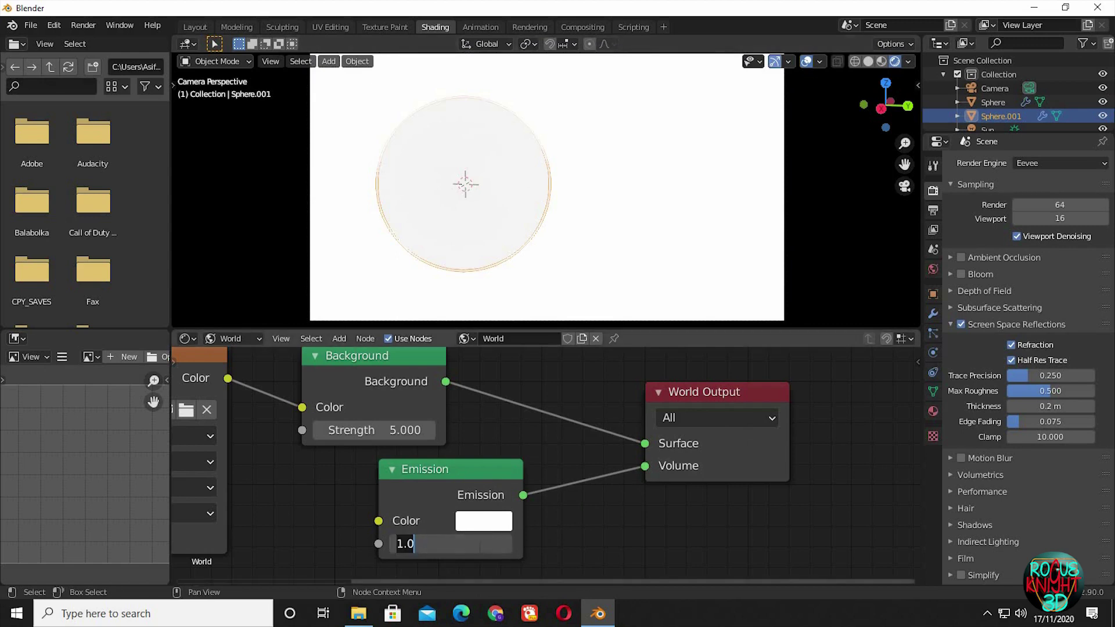
type("0.001")
key("Return")
Make the Emission colour a dark, slightly more saturated navy blue.
left_click(480, 520)
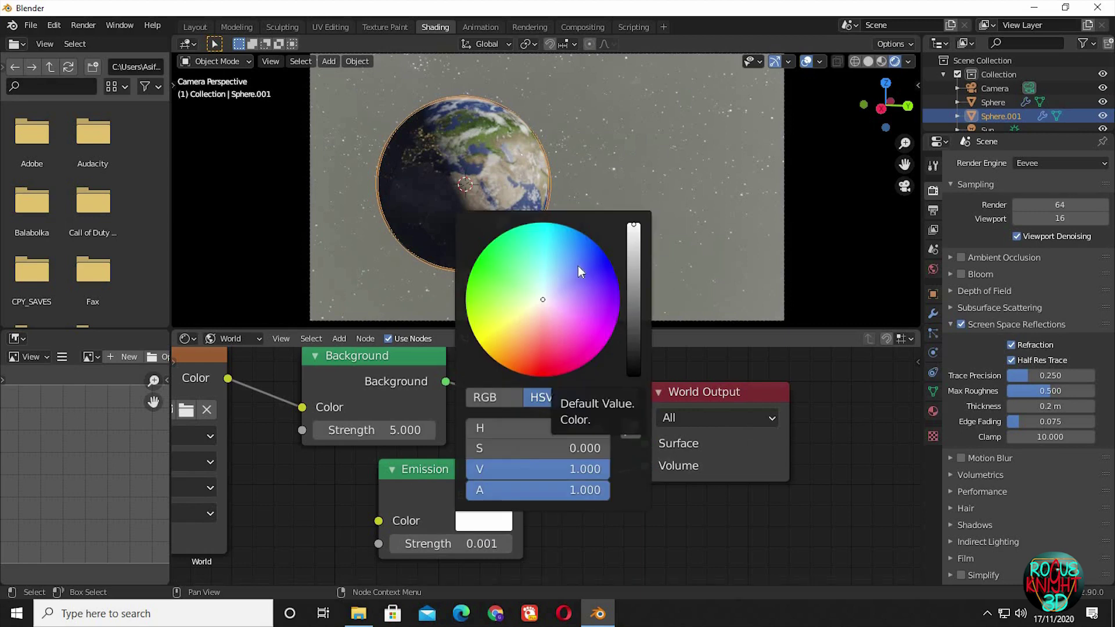
left_click(576, 265)
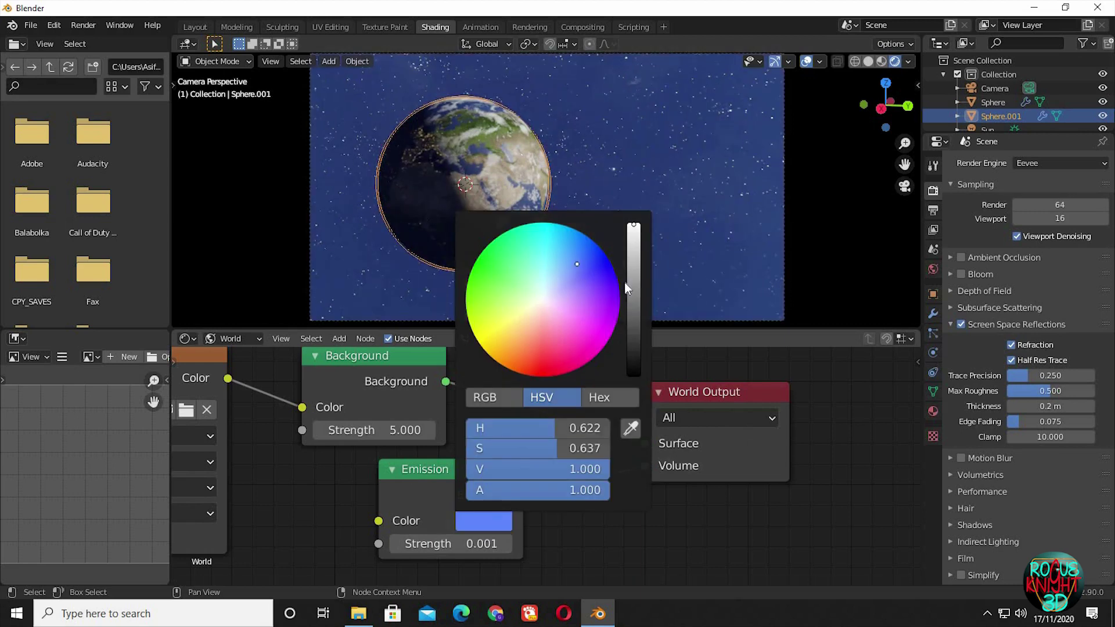
left_click(580, 262)
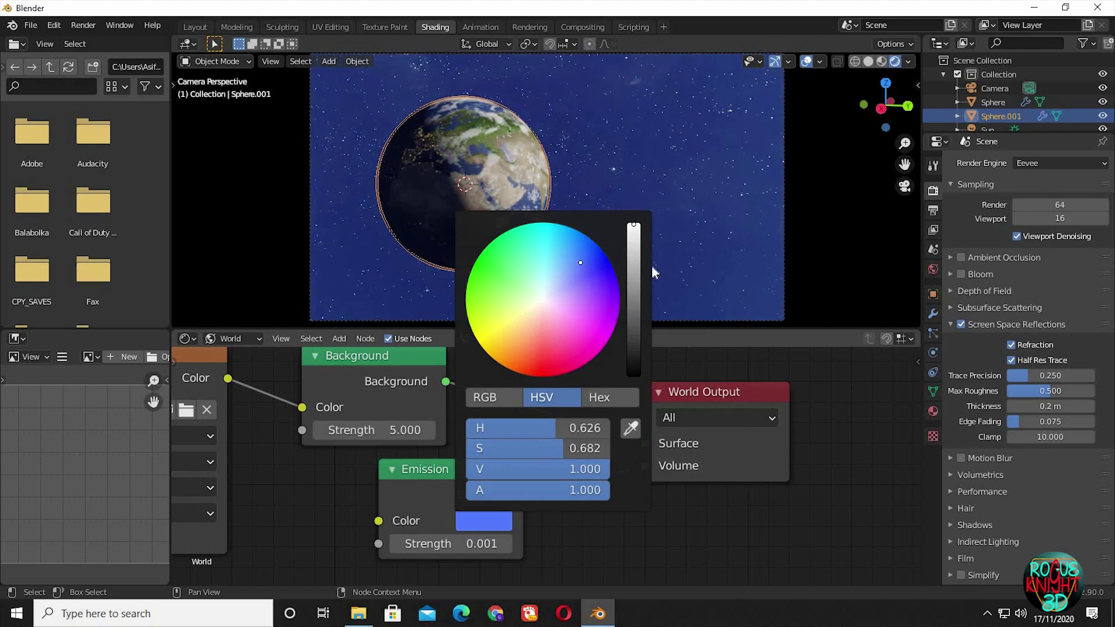
left_click_drag(634, 224, 633, 344)
left_click_drag(496, 469, 498, 468)
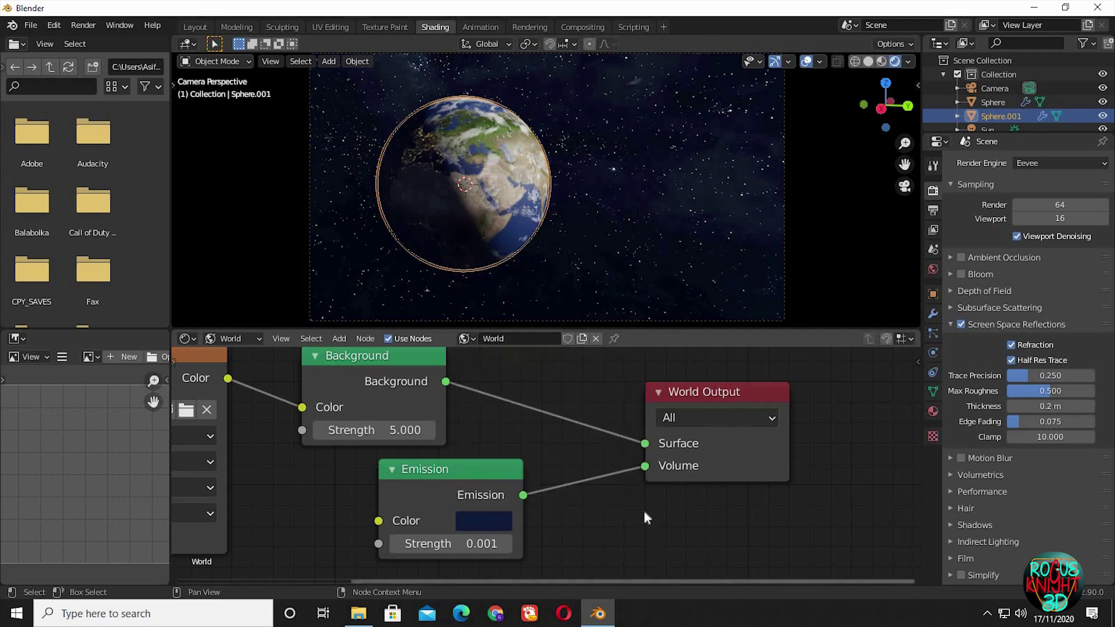
mouse_move(645, 466)
left_mouse_down()
mouse_move(617, 492)
mouse_move(533, 498)
mouse_move(644, 467)
left_mouse_up()
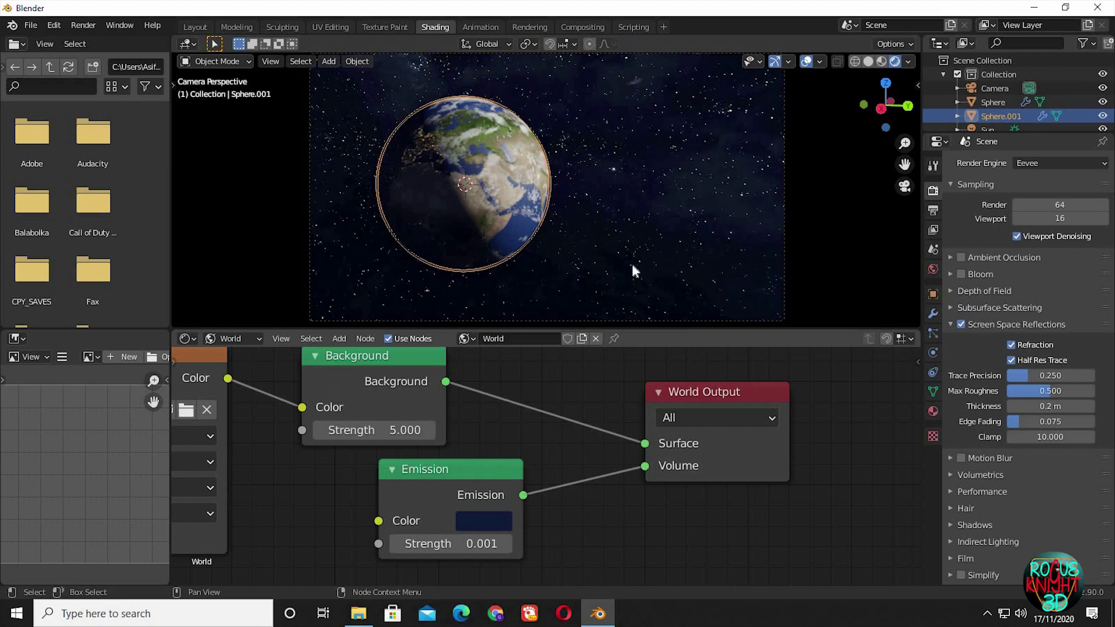
left_click(496, 522)
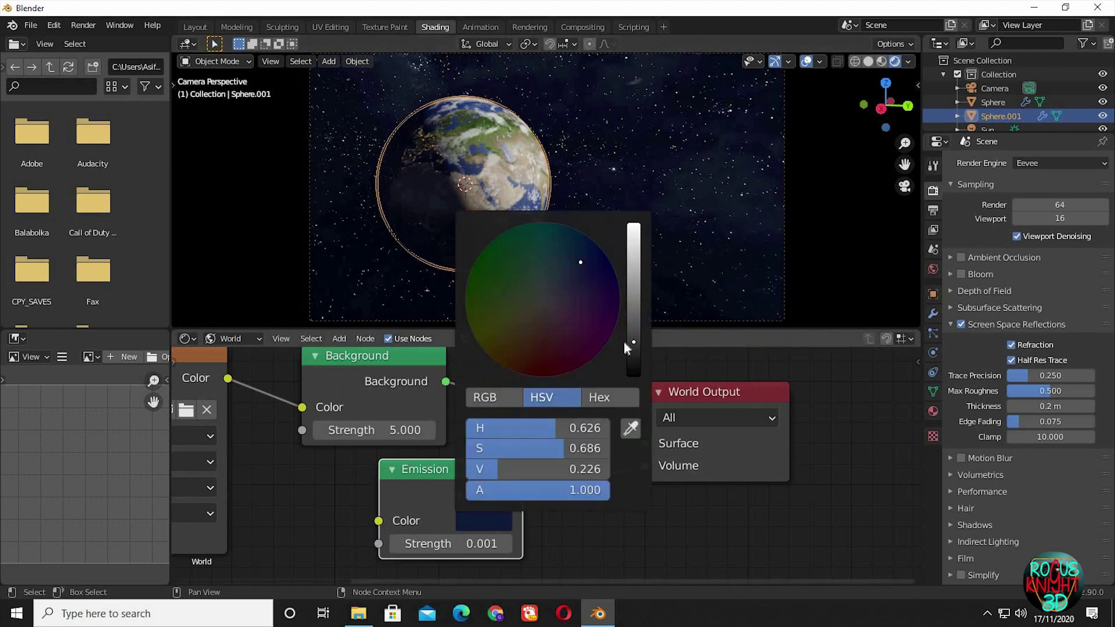
left_click(633, 348)
left_click_drag(576, 261, 575, 267)
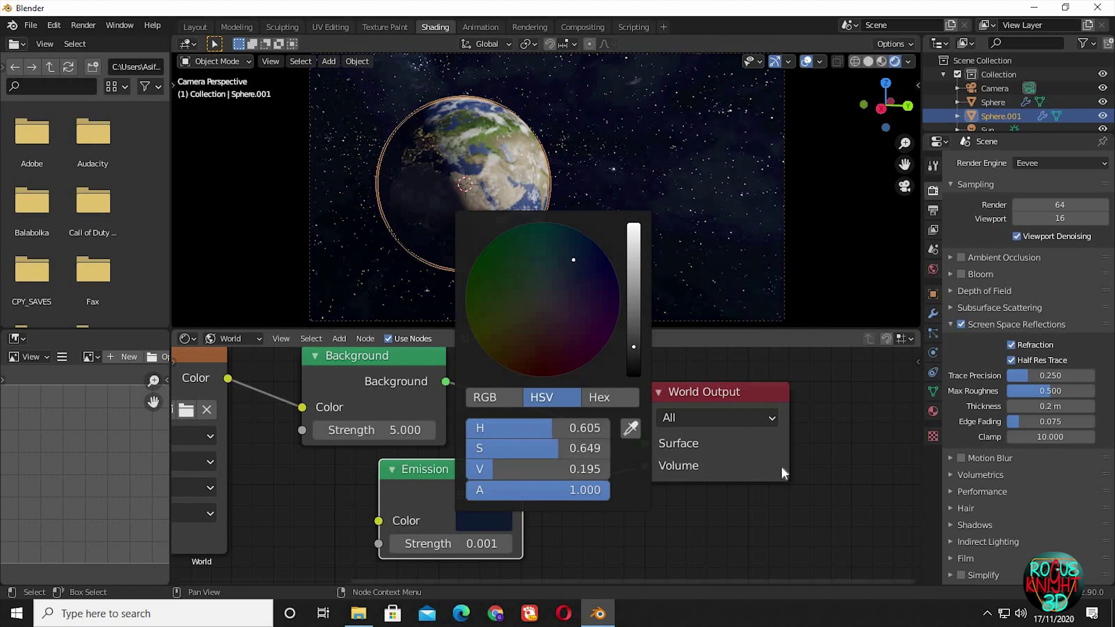
left_click(687, 543)
middle_click_drag(608, 493, 468, 336)
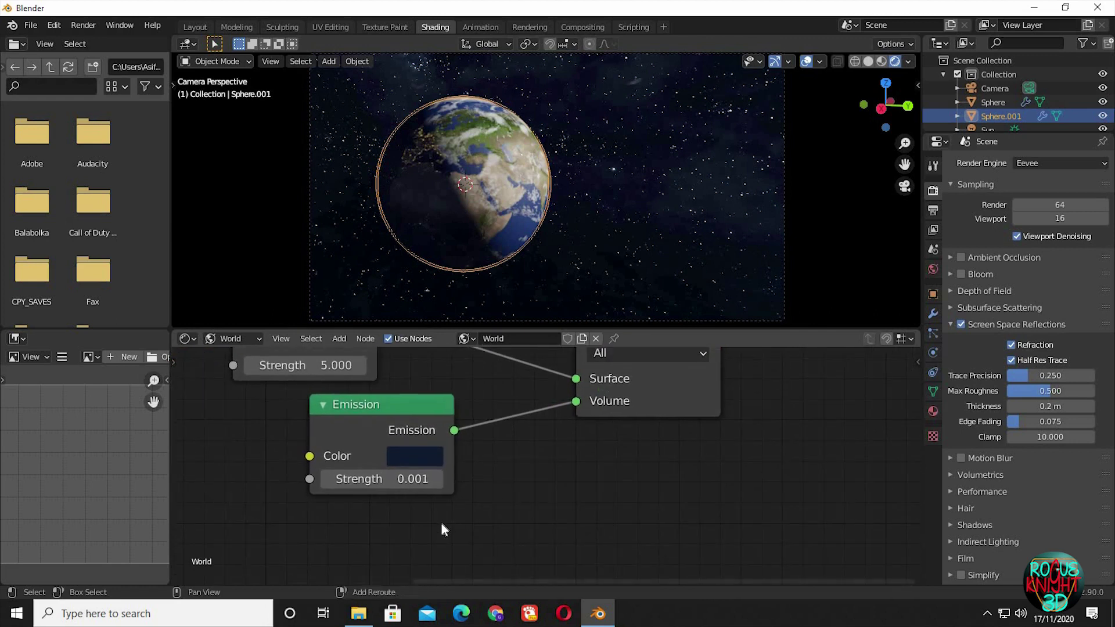
Add a Volume Scatter node into the World Output Volume with density 0.0002.
key("shift+a")
left_click(406, 436)
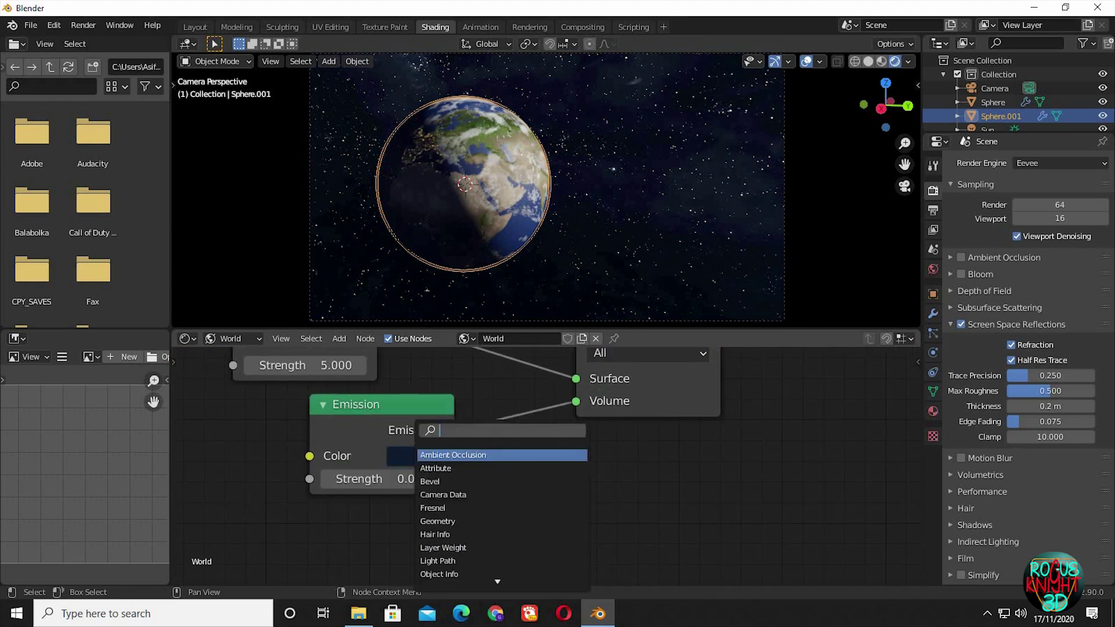
type("vol")
left_click(448, 495)
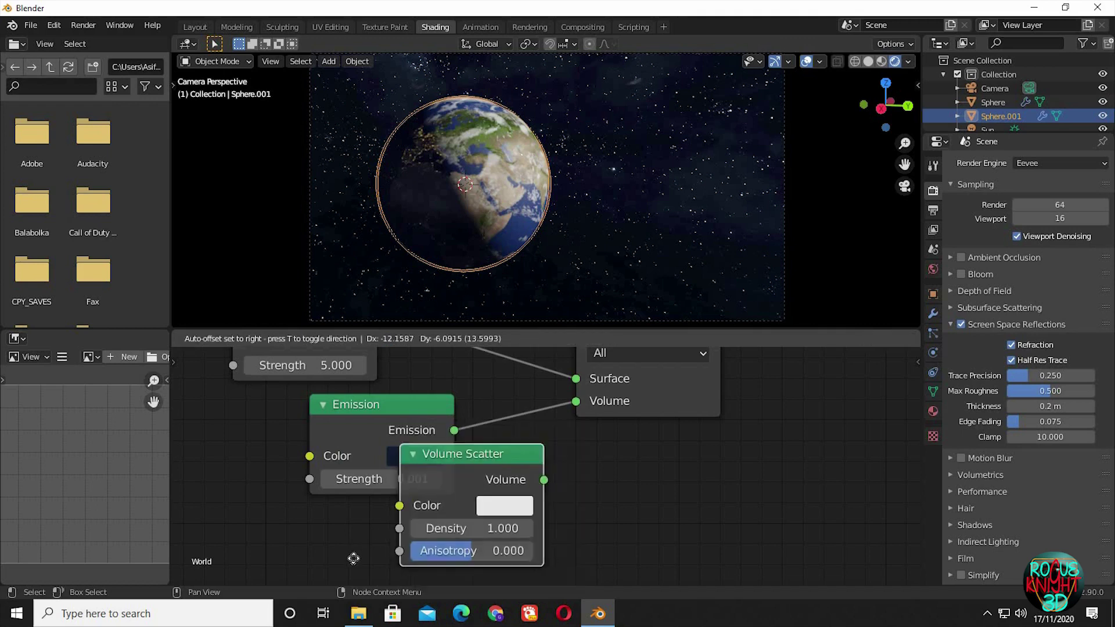
left_click(347, 558)
left_click_drag(455, 539, 573, 404)
middle_click_drag(598, 358, 603, 322)
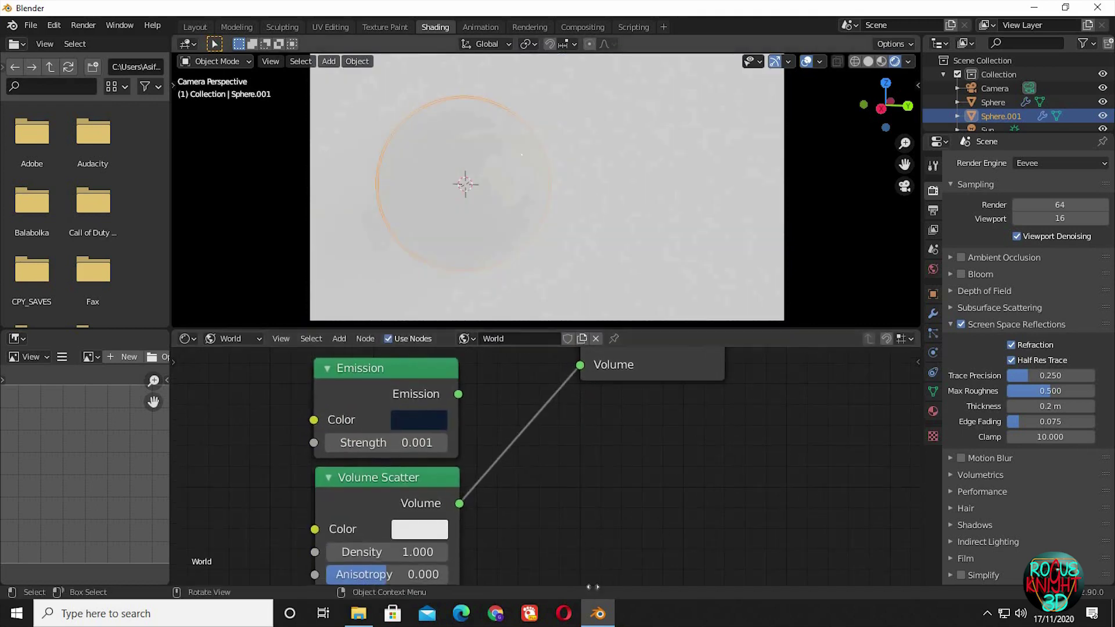
middle_click_drag(492, 513, 503, 471)
left_click(395, 509)
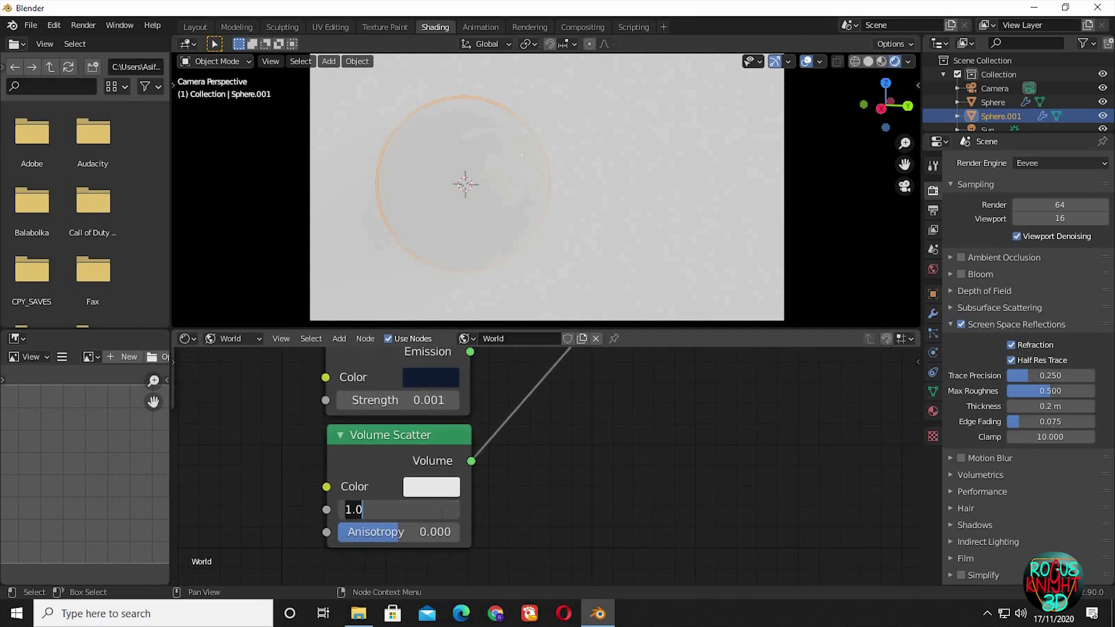
type("0.0002")
key("Return")
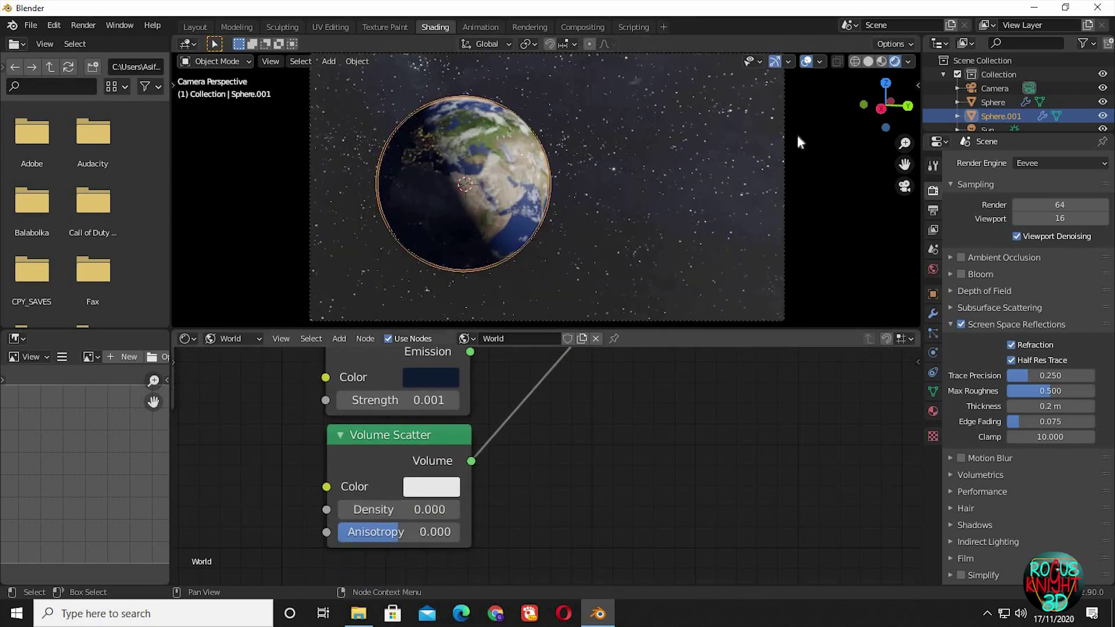
Tint the Volume Scatter colour a muted light blue.
middle_click_drag(547, 518, 368, 511)
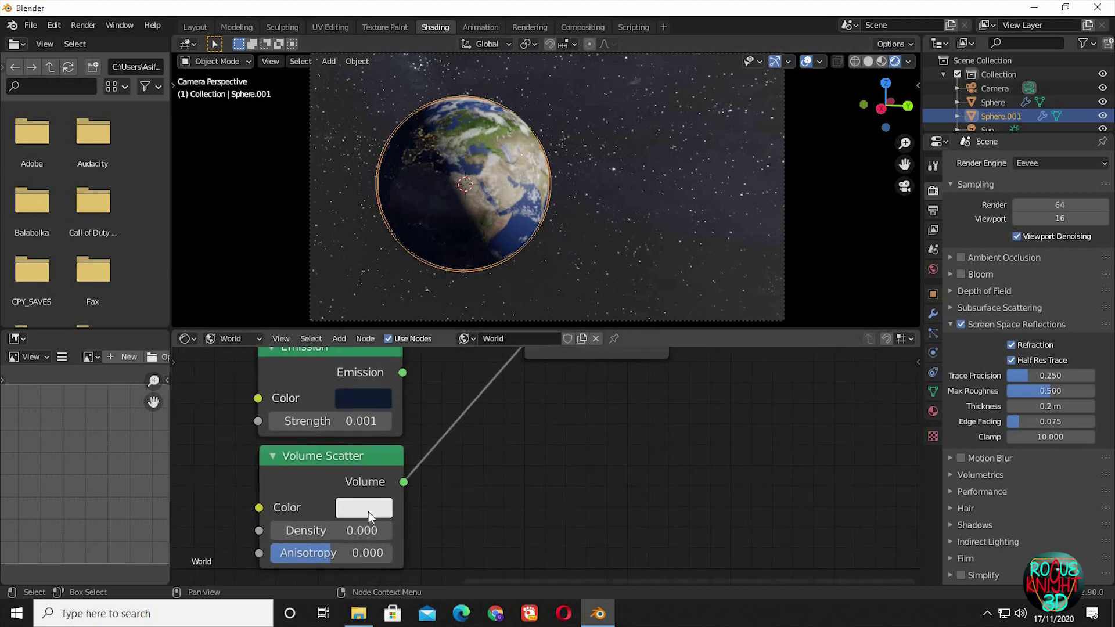
left_click(368, 511)
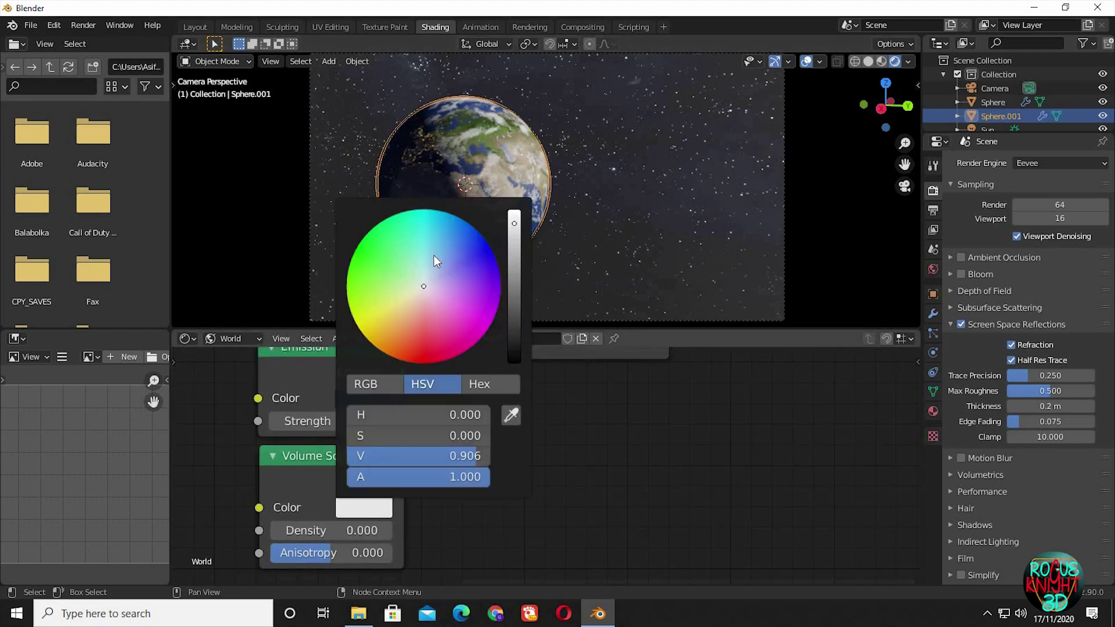
left_click(434, 256)
scroll(434, 256, "down", 7)
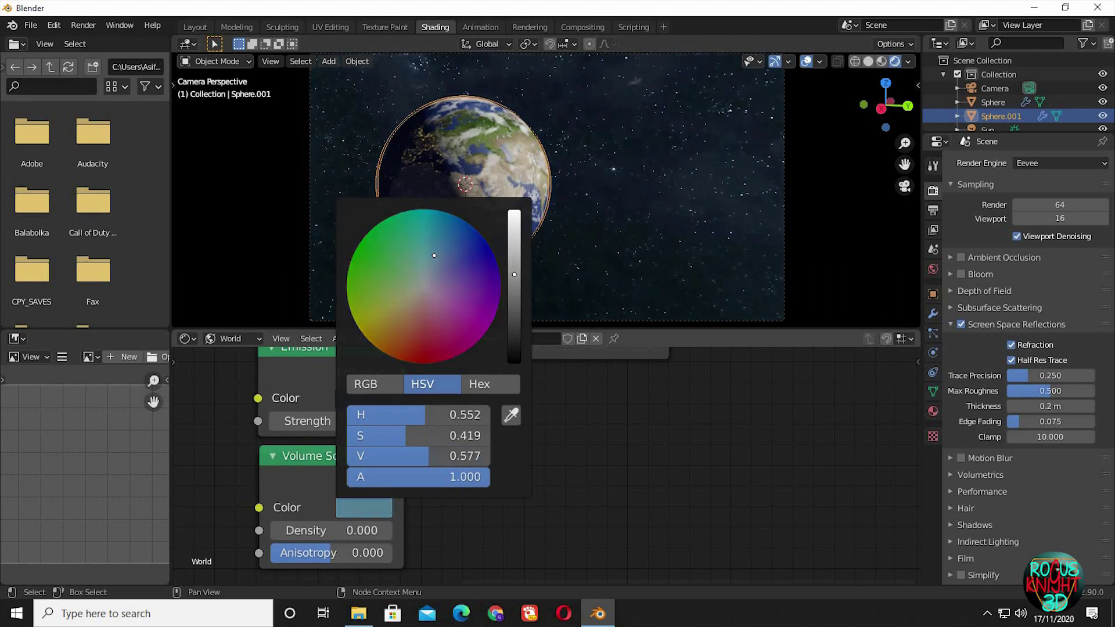
scroll(442, 262, "down", 2)
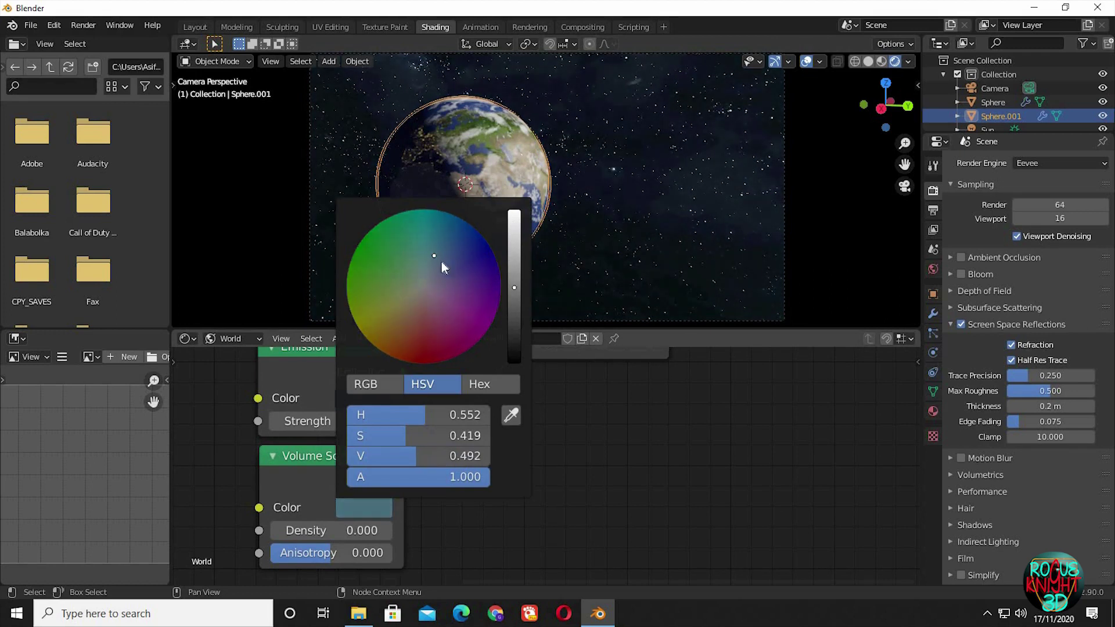
left_click(433, 256)
left_click(433, 254)
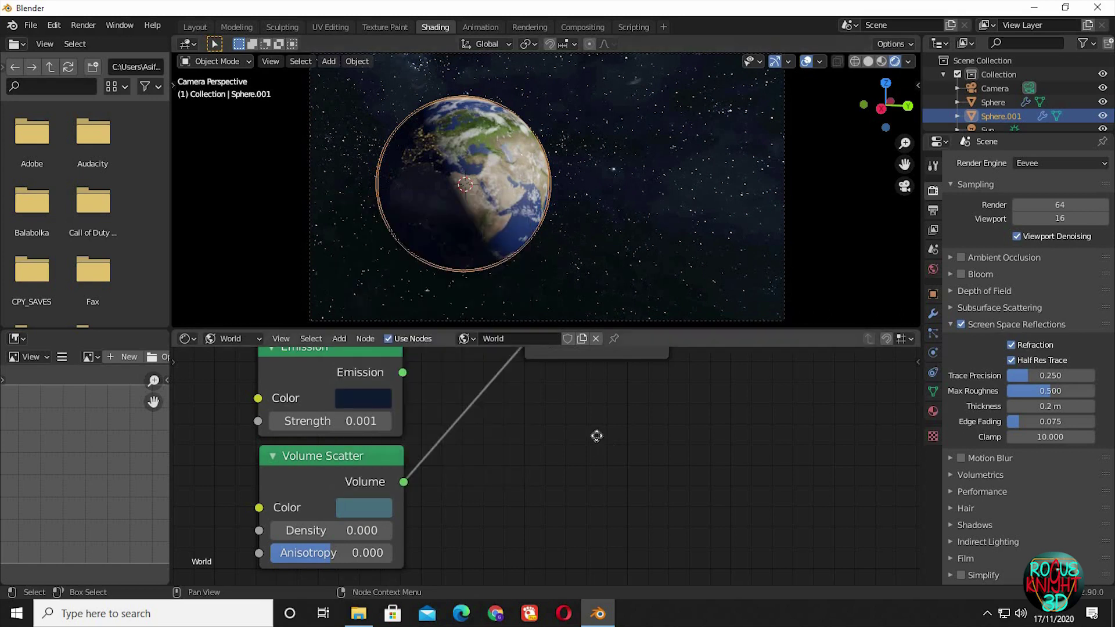
middle_click_drag(598, 437, 429, 469)
middle_click_drag(507, 444, 496, 493)
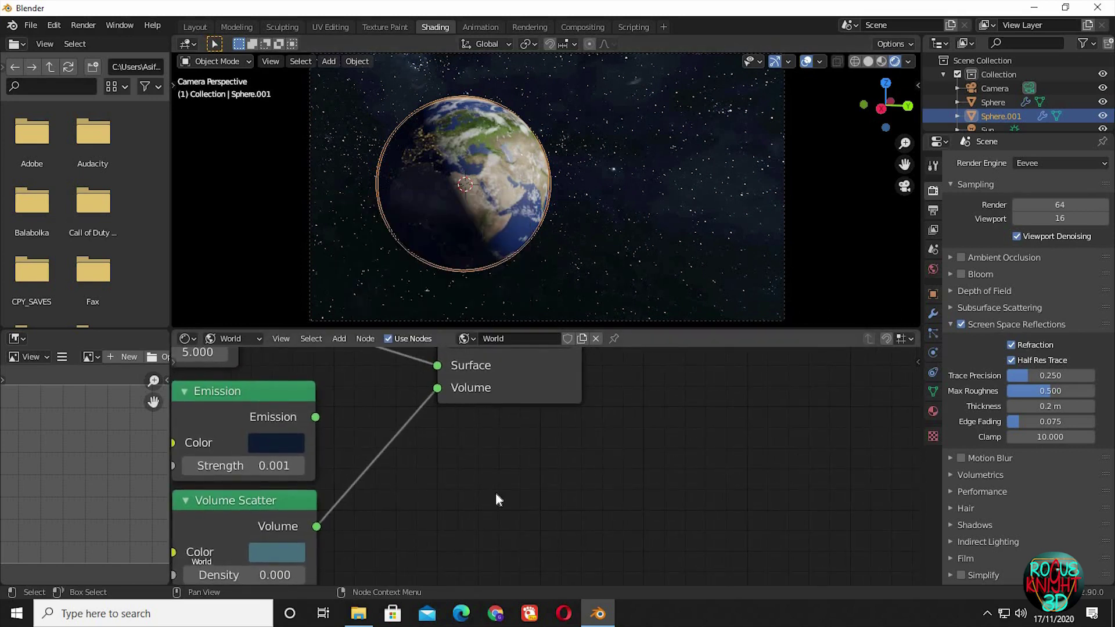
Insert an Add Shader on the Volume link, with Emission and Volume Scatter as its inputs.
left_click_drag(499, 363, 599, 372)
left_click(465, 507)
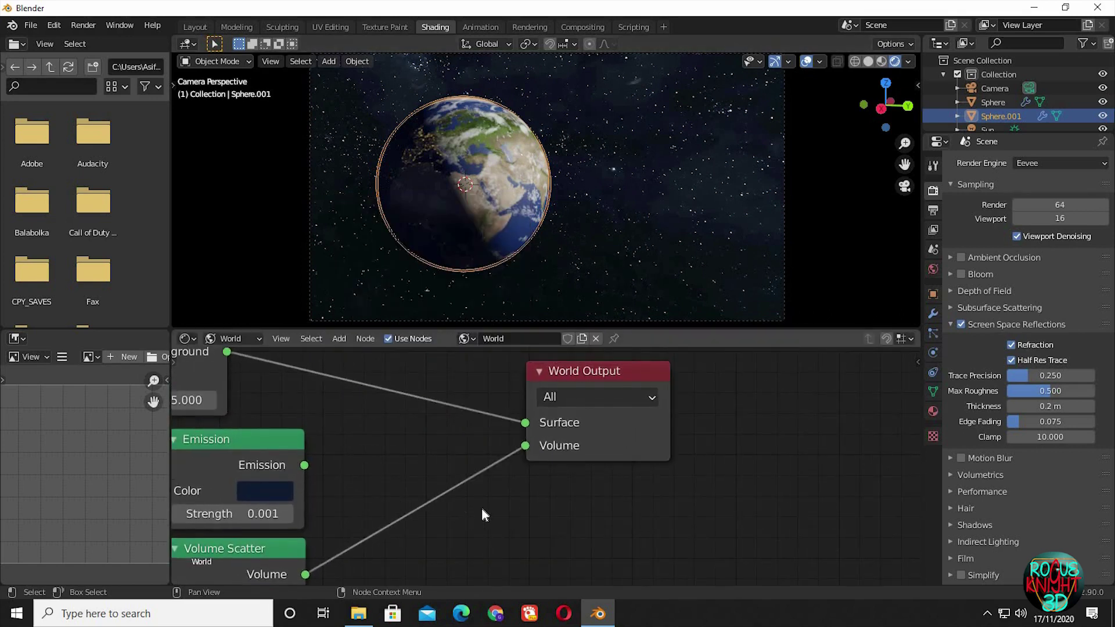
middle_click_drag(402, 536, 463, 497)
key("shift+a")
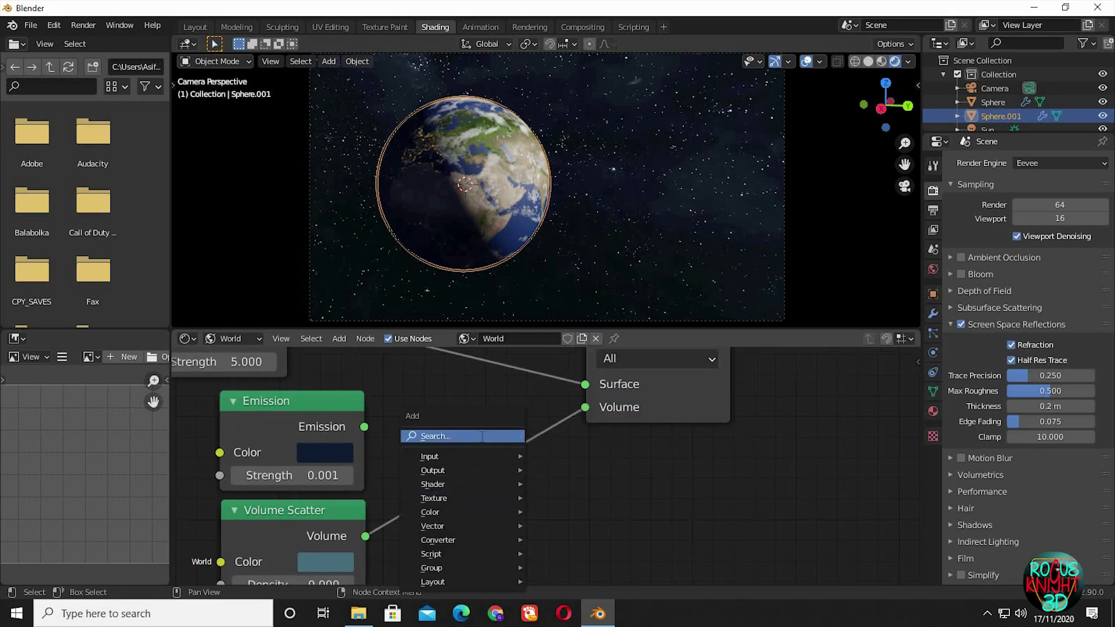
left_click(481, 437)
type("add")
key("Return")
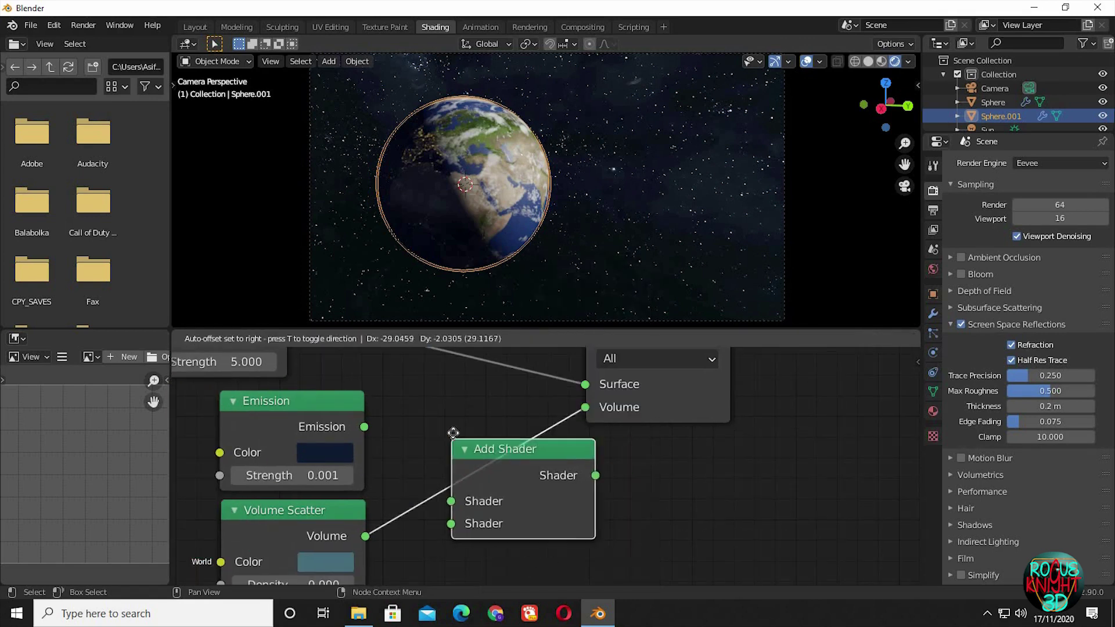
left_click(442, 469)
left_click_drag(441, 469, 444, 494)
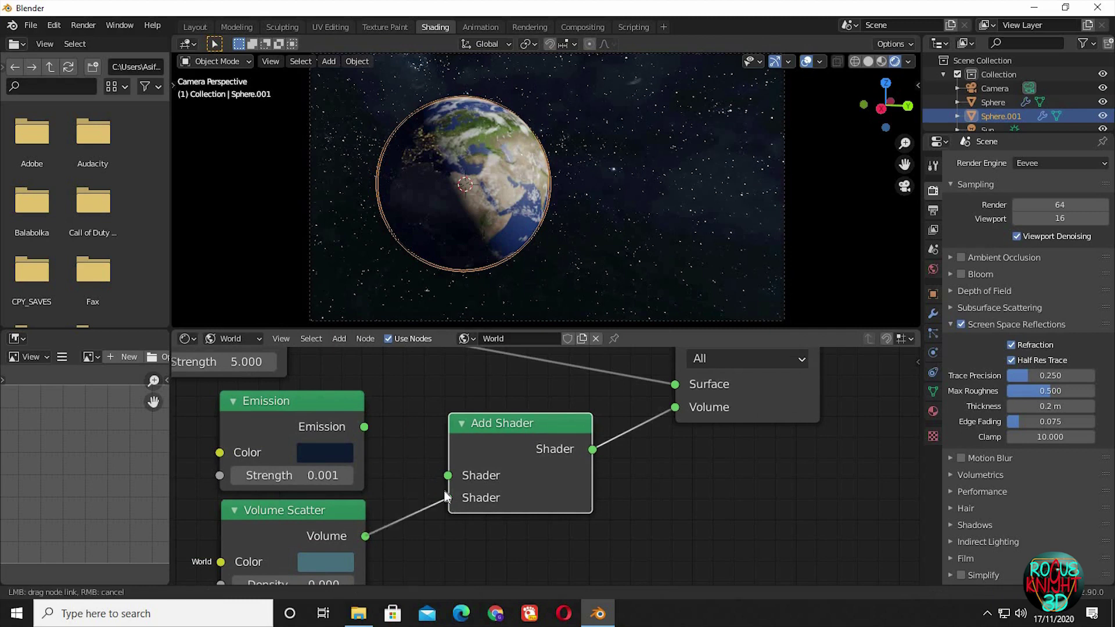
left_click_drag(371, 430, 447, 475)
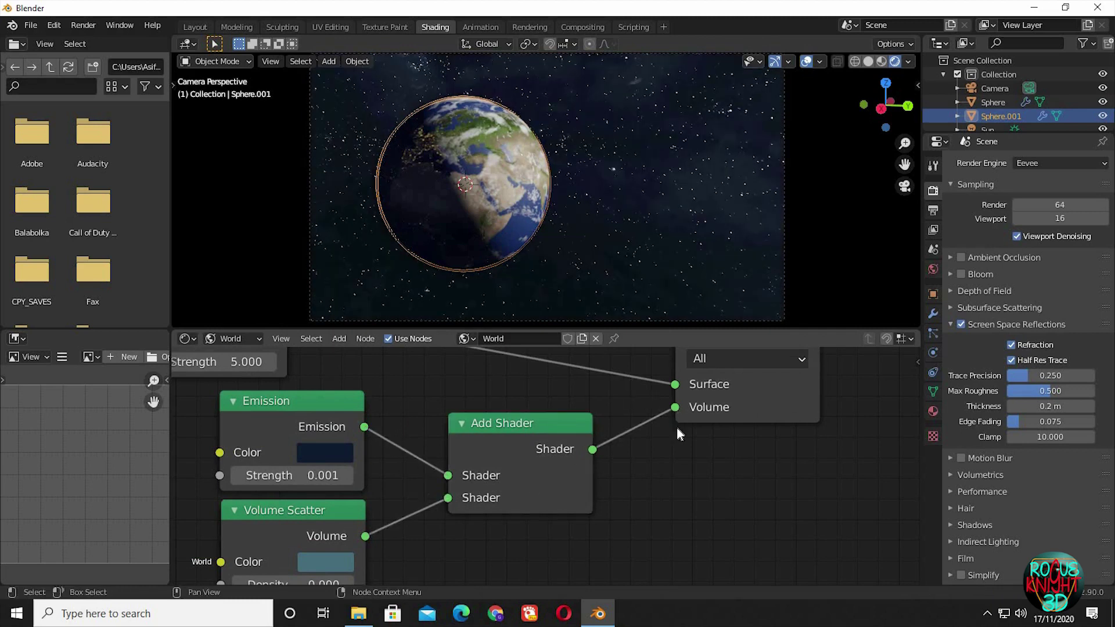
mouse_move(675, 408)
left_mouse_down()
mouse_move(676, 436)
mouse_move(605, 432)
mouse_move(681, 419)
mouse_move(677, 410)
left_mouse_up()
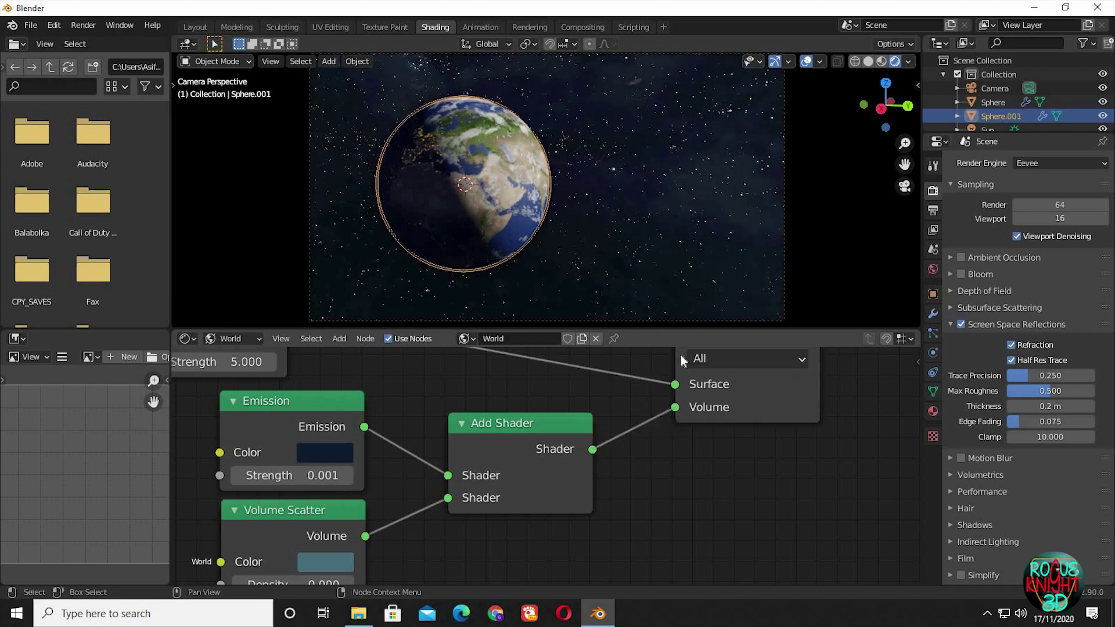
Brighten the Volume Scatter colour slightly and nudge its hue.
left_click(323, 561)
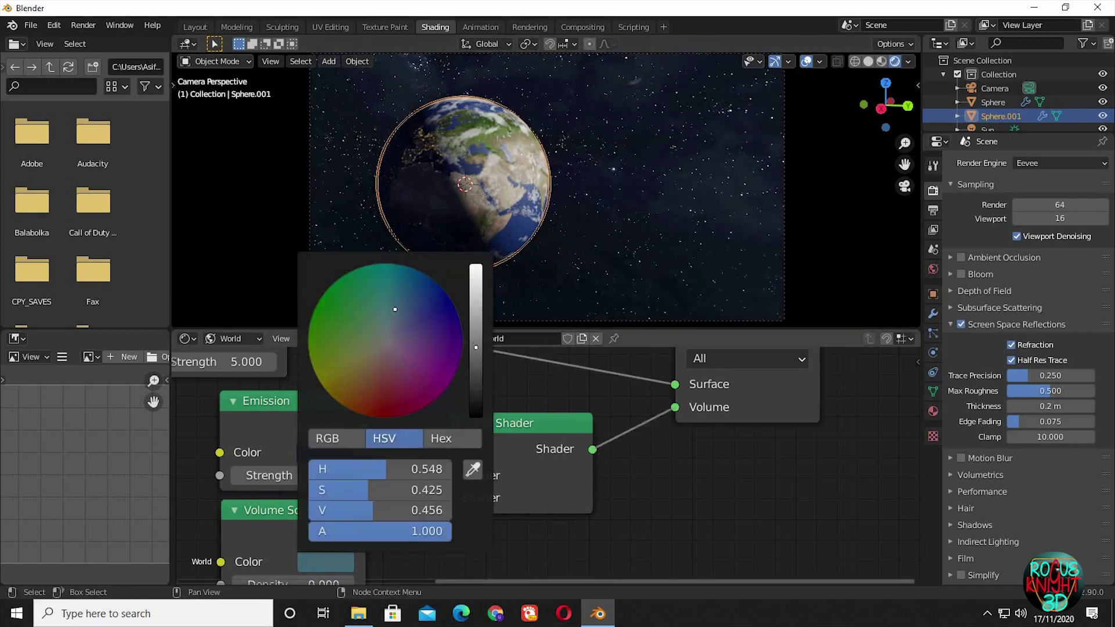
left_click_drag(476, 347, 476, 349)
scroll(394, 312, "up", 3)
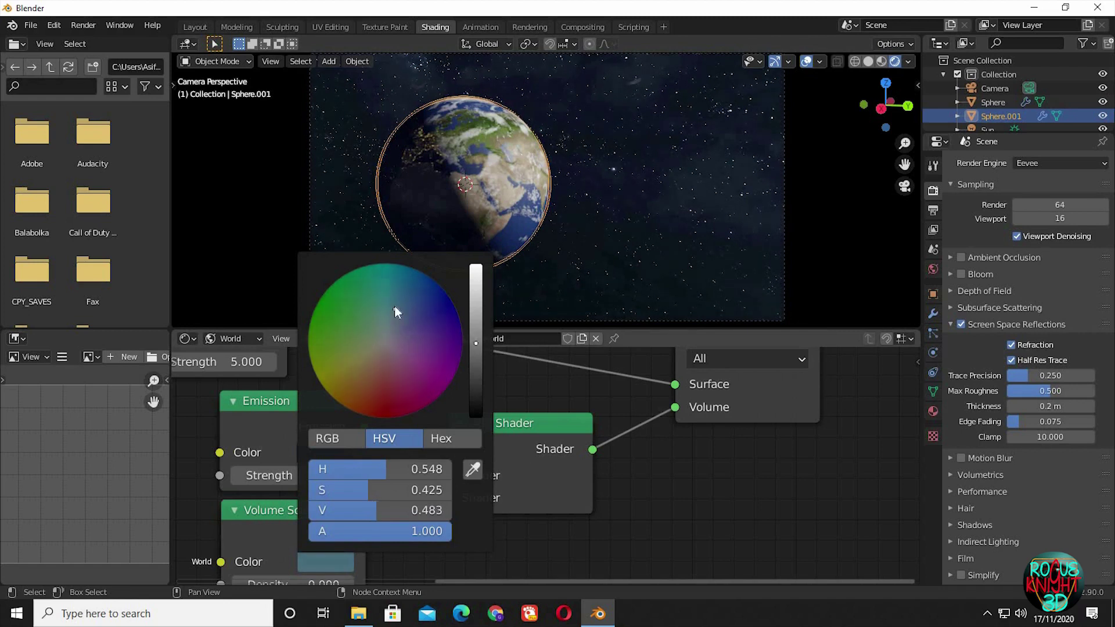
left_click_drag(395, 310, 395, 313)
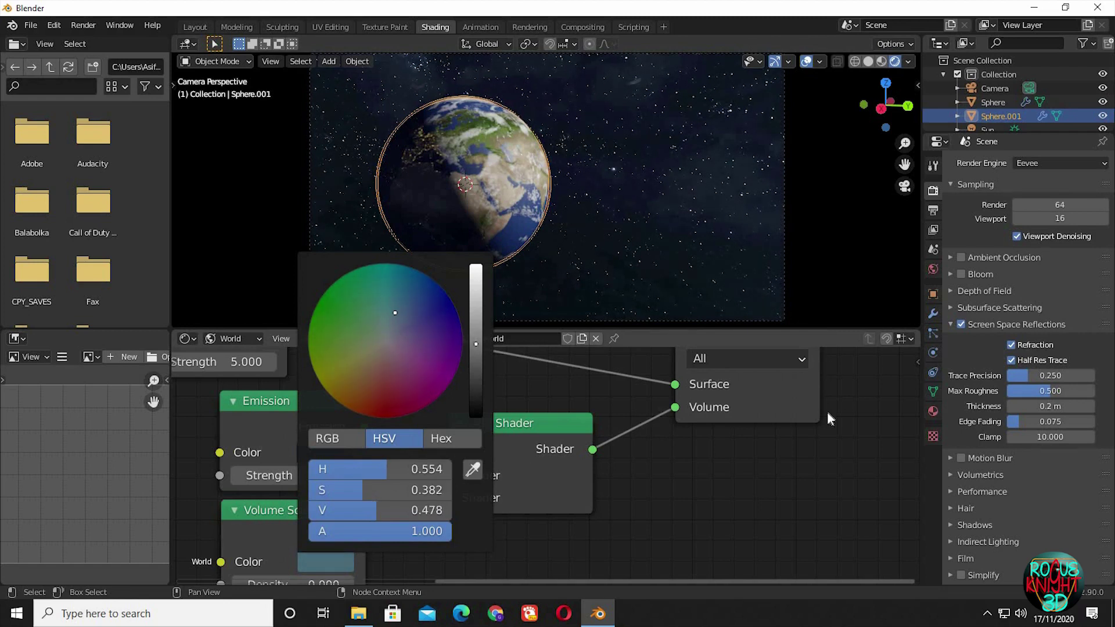
Enable Bloom with threshold 2, a larger knee and radius, and intensity 0.8.
left_click(960, 274)
left_click(952, 324)
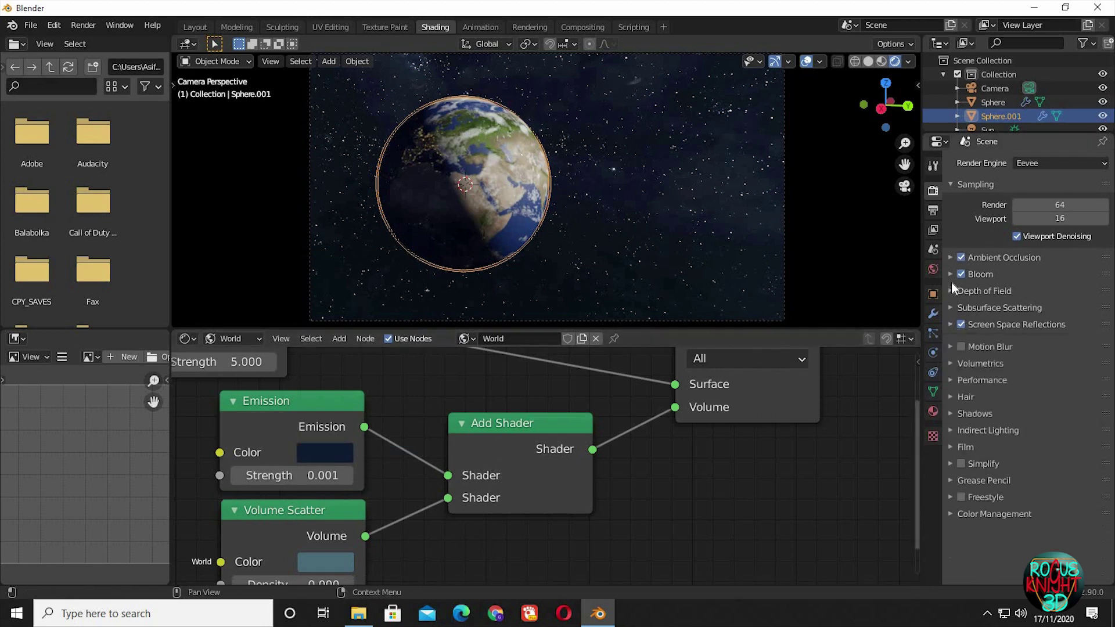
left_click(946, 278)
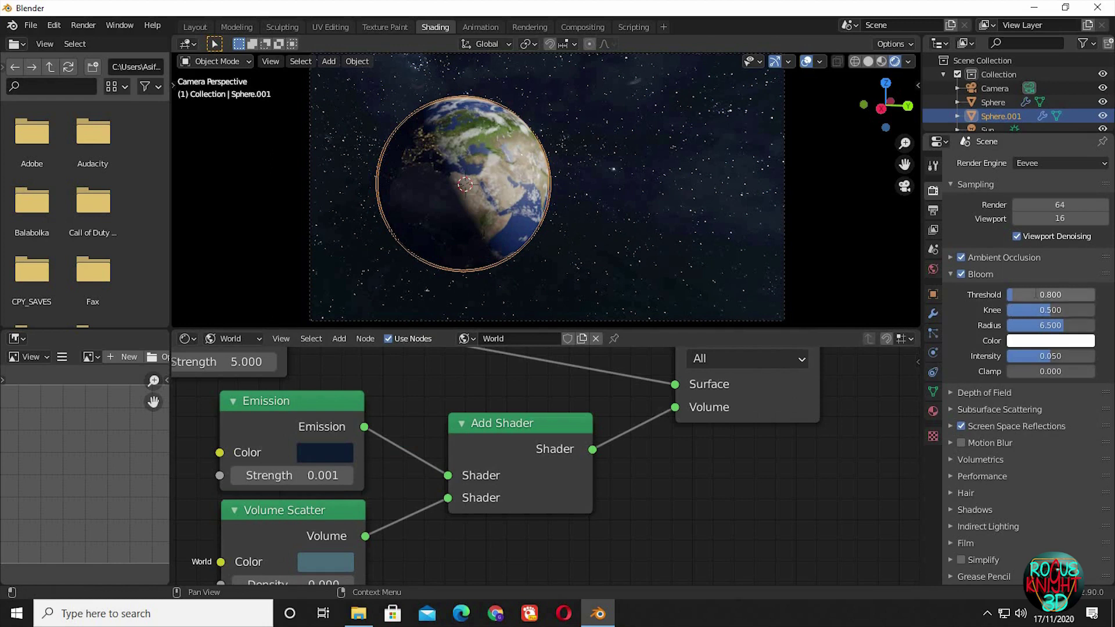
left_click(1026, 295)
type("2")
key("Return")
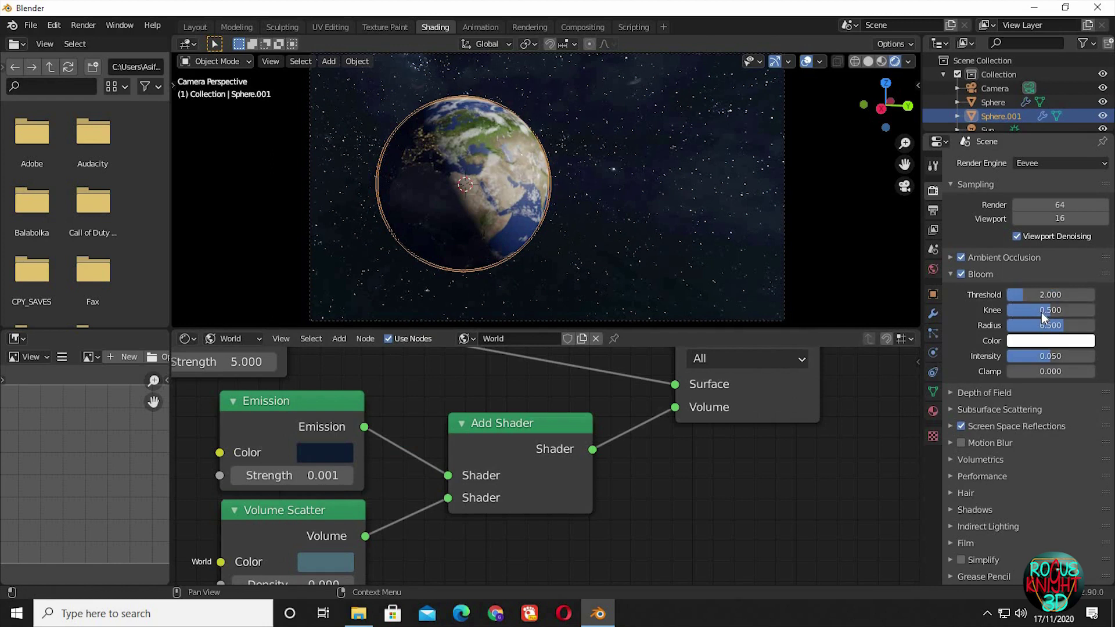
left_click_drag(1052, 311, 1094, 325)
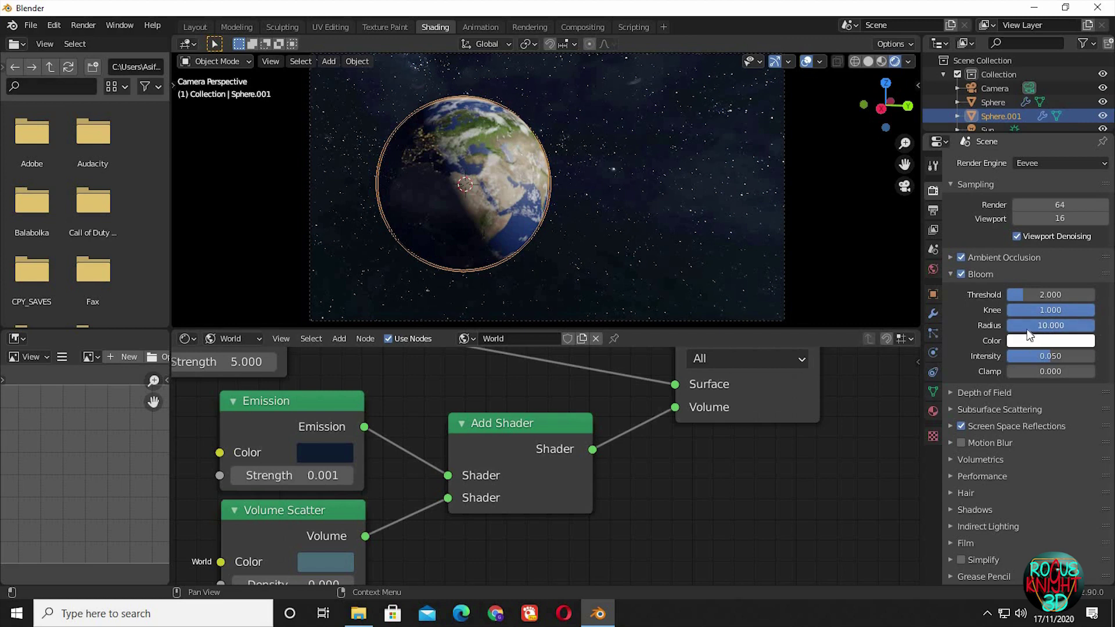
left_click(1054, 356)
type("0")
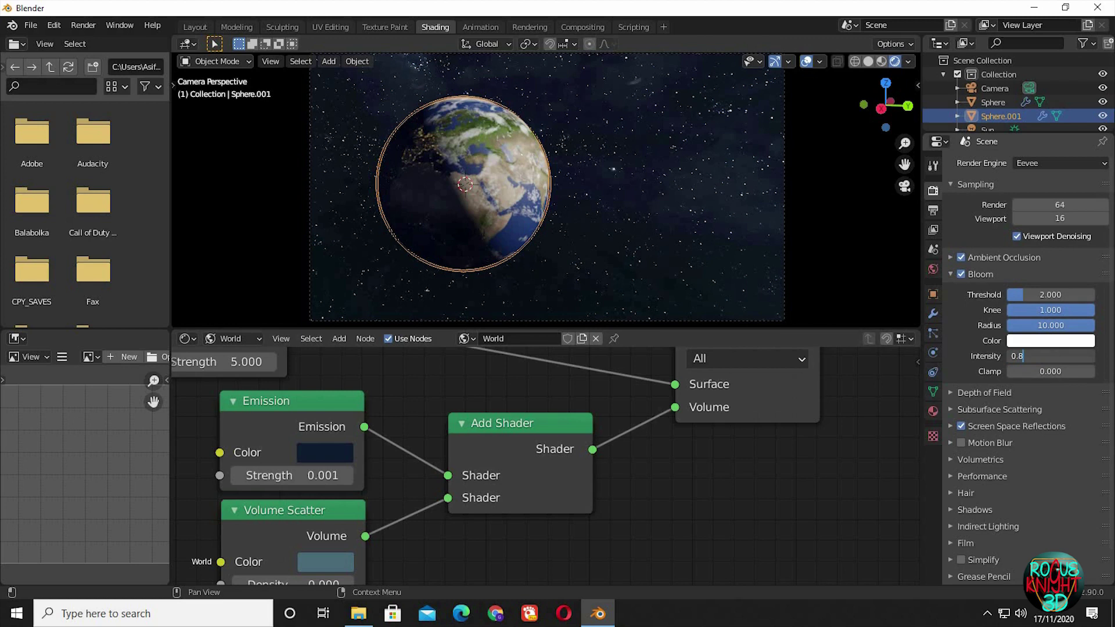
type(".8")
key("Return")
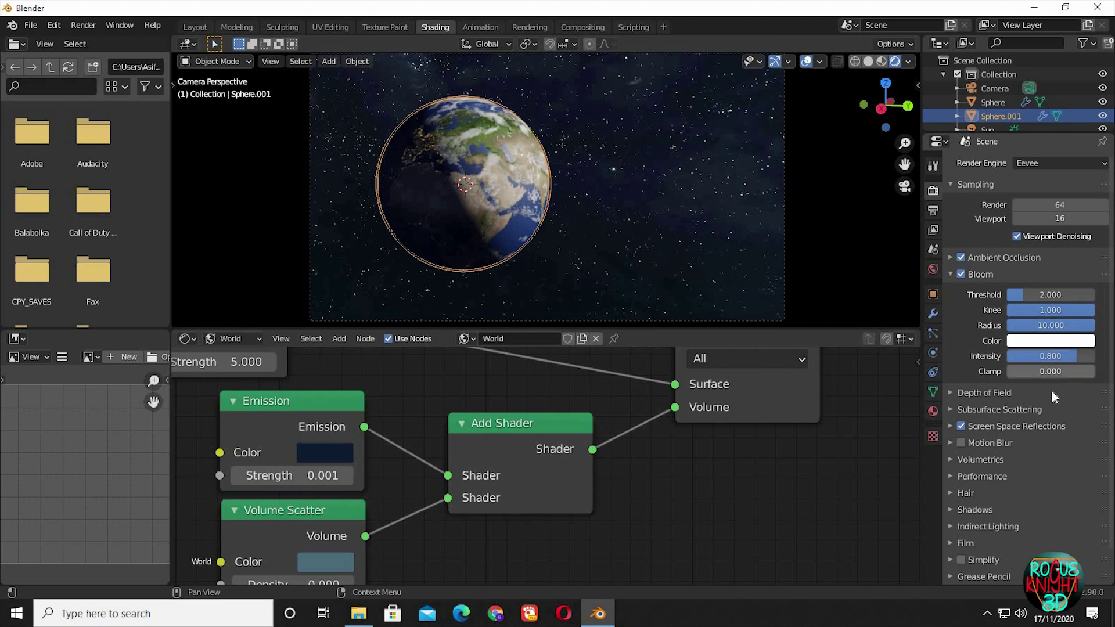
Set the bloom clamp to 1 and pick a pale cyan bloom colour.
left_click(1051, 371)
type("1")
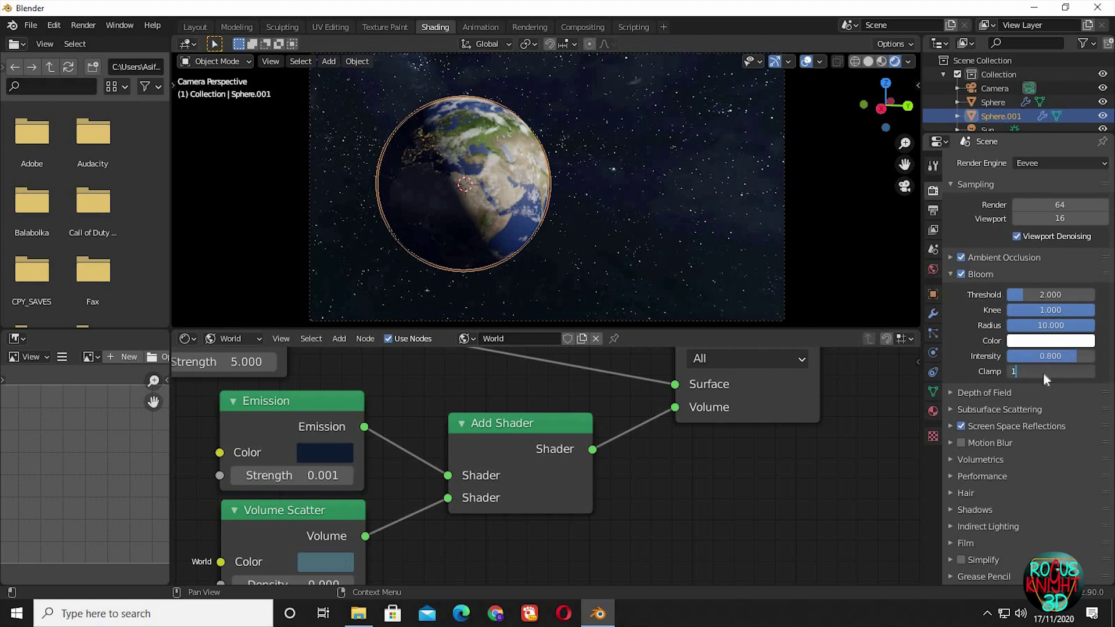
key("Return")
left_click(1027, 340)
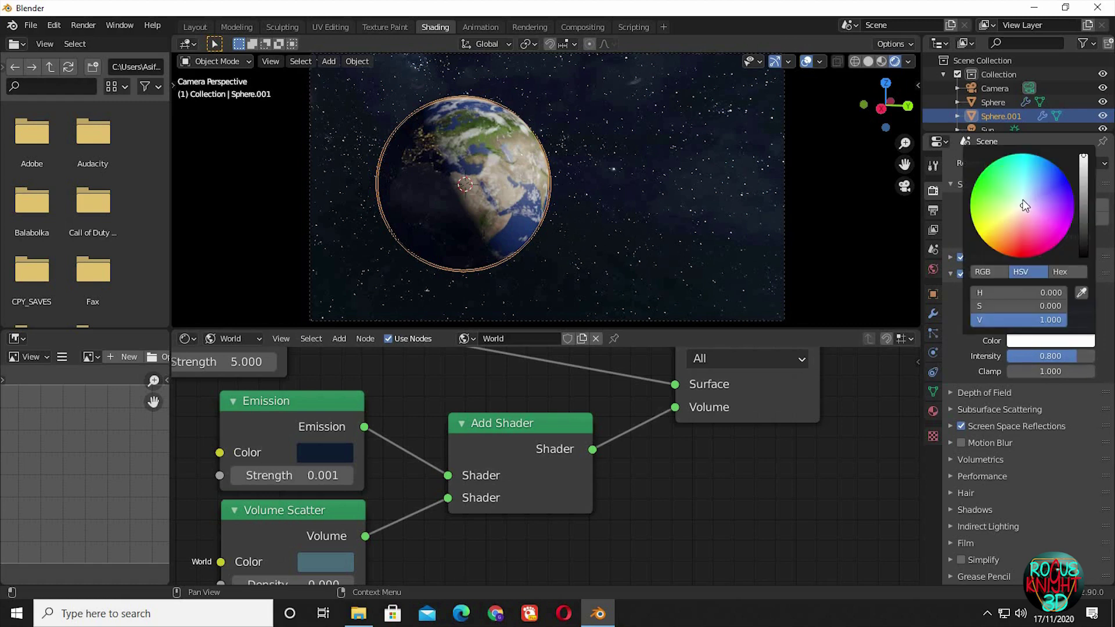
left_click(1022, 194)
left_click_drag(1022, 194, 1022, 190)
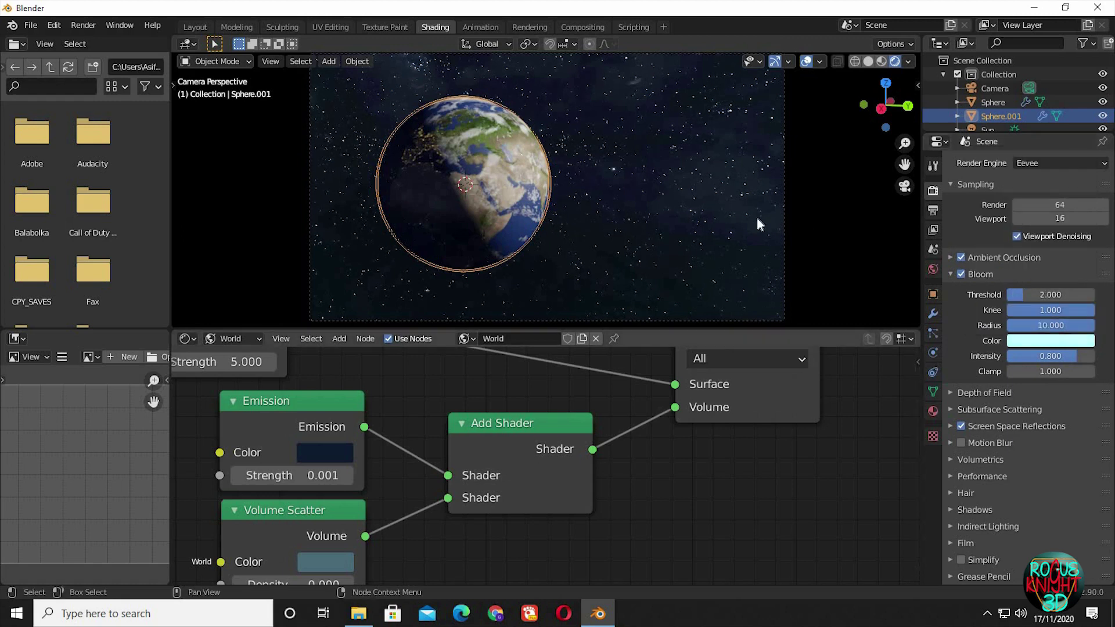
scroll(697, 192, "down", 2)
Lower the world Emission colour's brightness slightly.
scroll(655, 179, "up", 1)
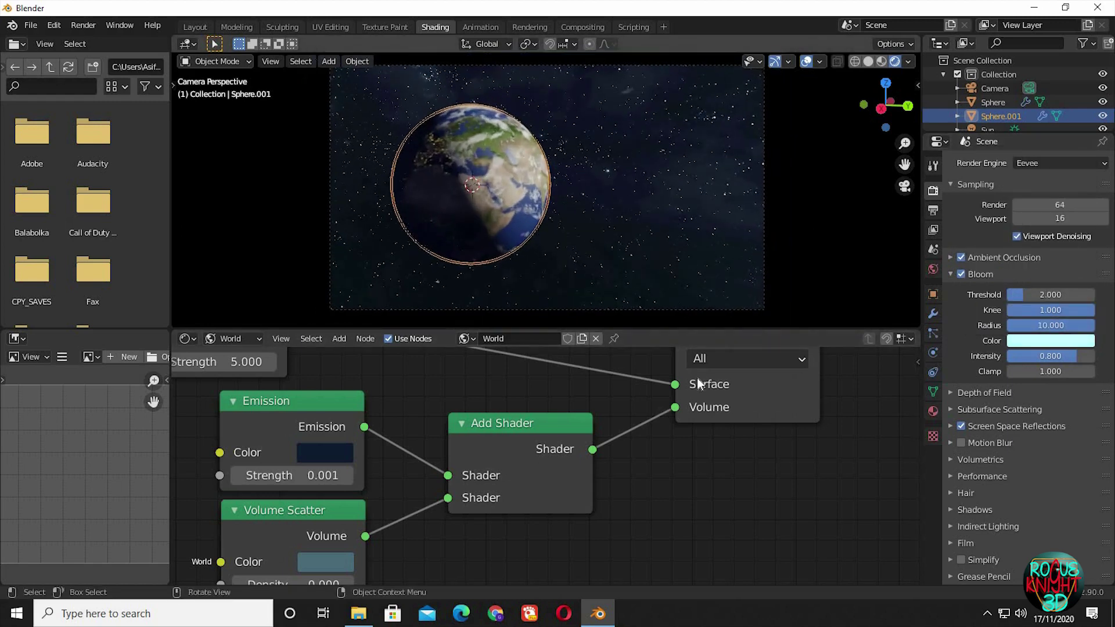
scroll(641, 475, "down", 2)
scroll(651, 497, "down", 3)
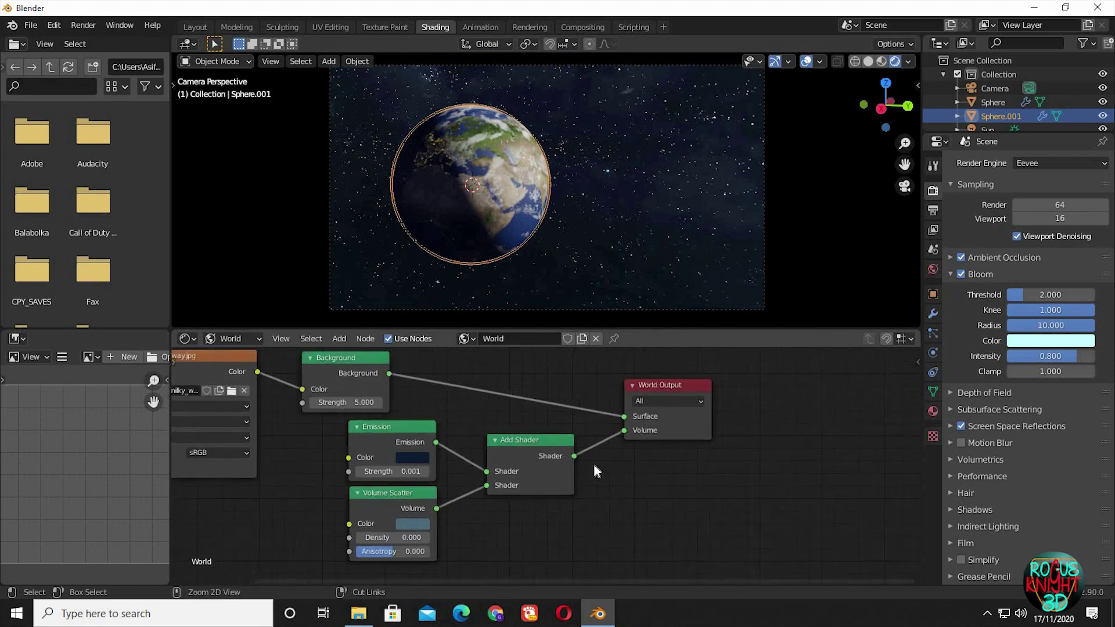
scroll(656, 367, "up", 3)
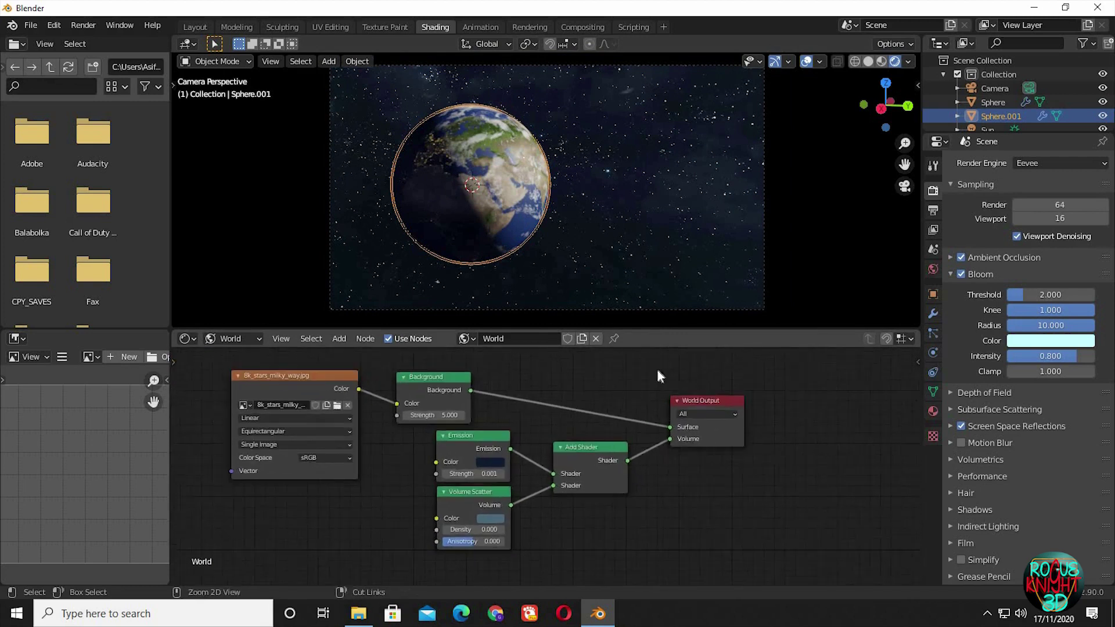
left_click(477, 462)
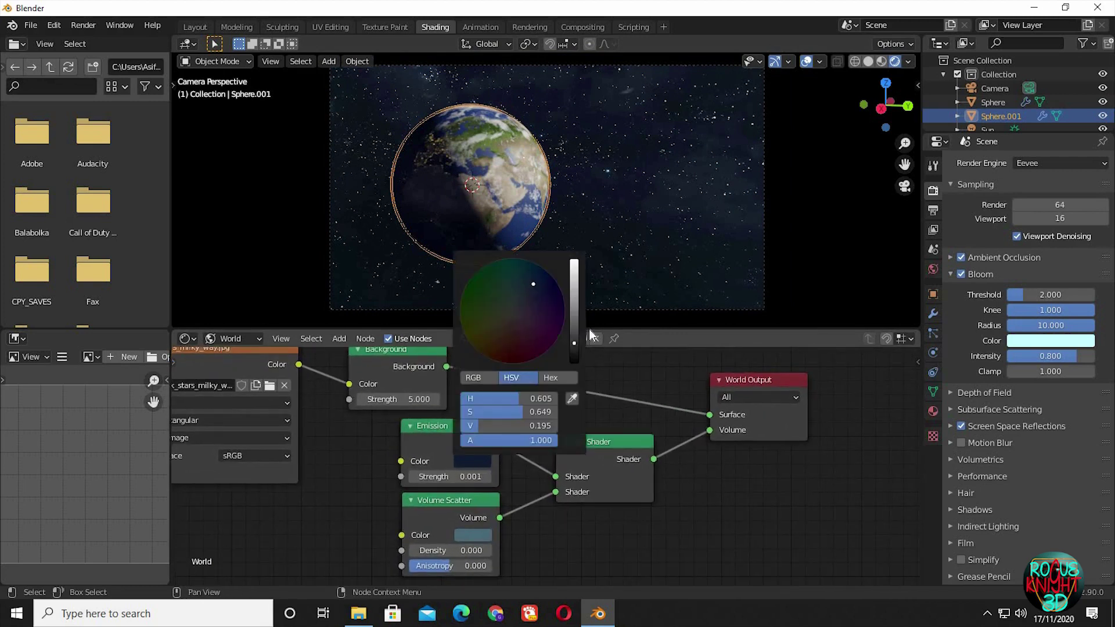
left_click_drag(573, 345, 574, 347)
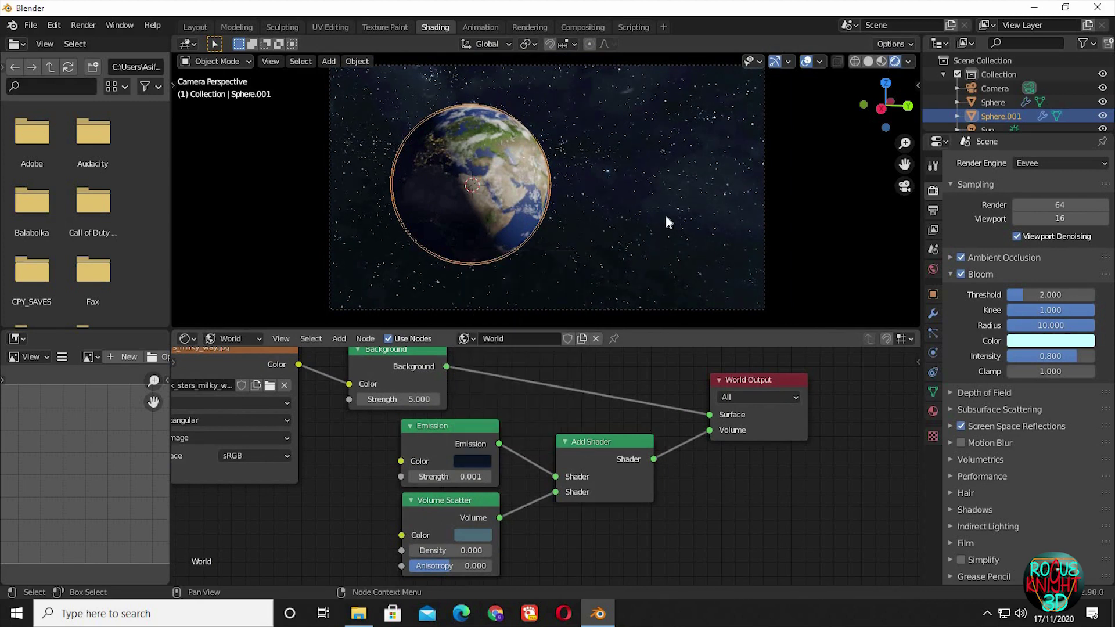
Enlarge the 3D view downward and orbit around to Earth's night side.
left_click(636, 204)
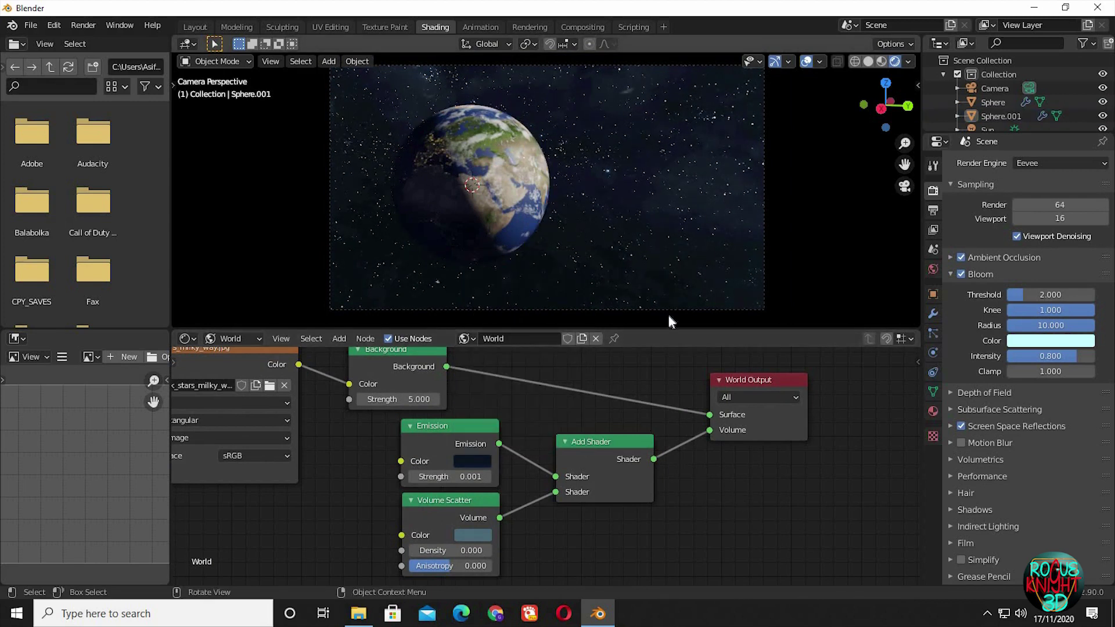
left_click_drag(676, 328, 676, 437)
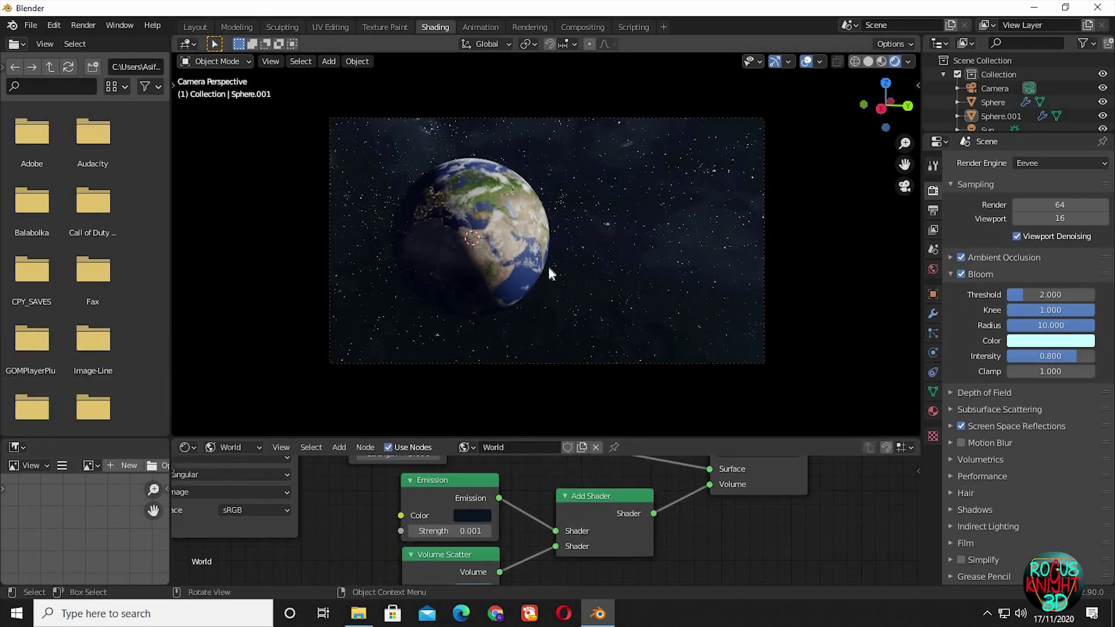
middle_click_drag(548, 265, 545, 266)
middle_click_drag(574, 327, 486, 294)
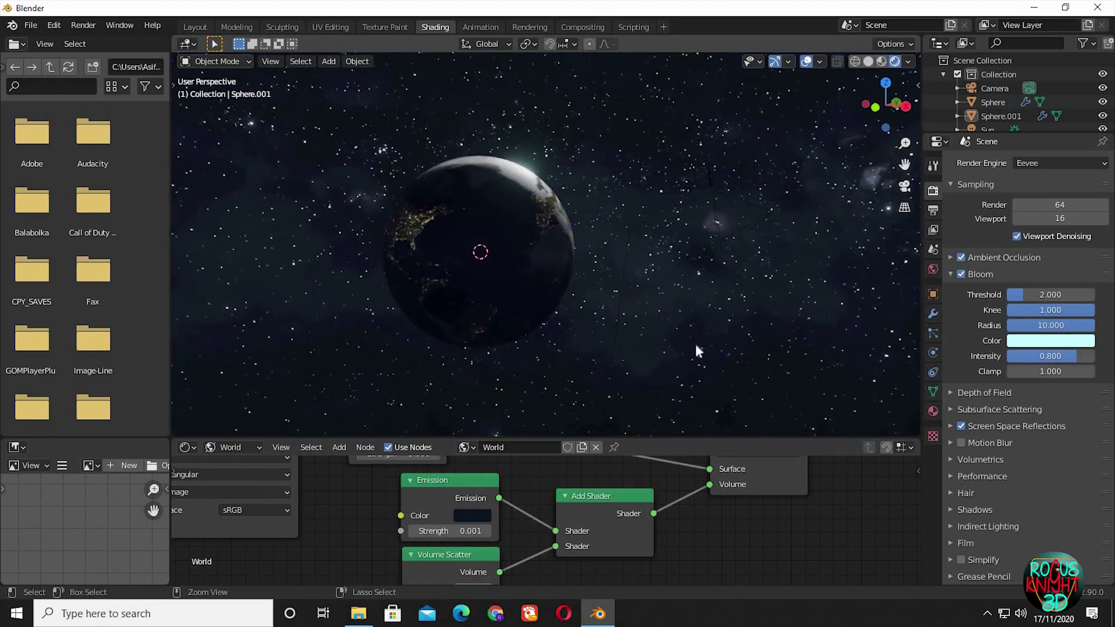
middle_click_drag(620, 271, 530, 289)
Rotate the Earth surface sphere around the global Z axis.
left_click(570, 268)
left_click(570, 264)
key("r")
key("z")
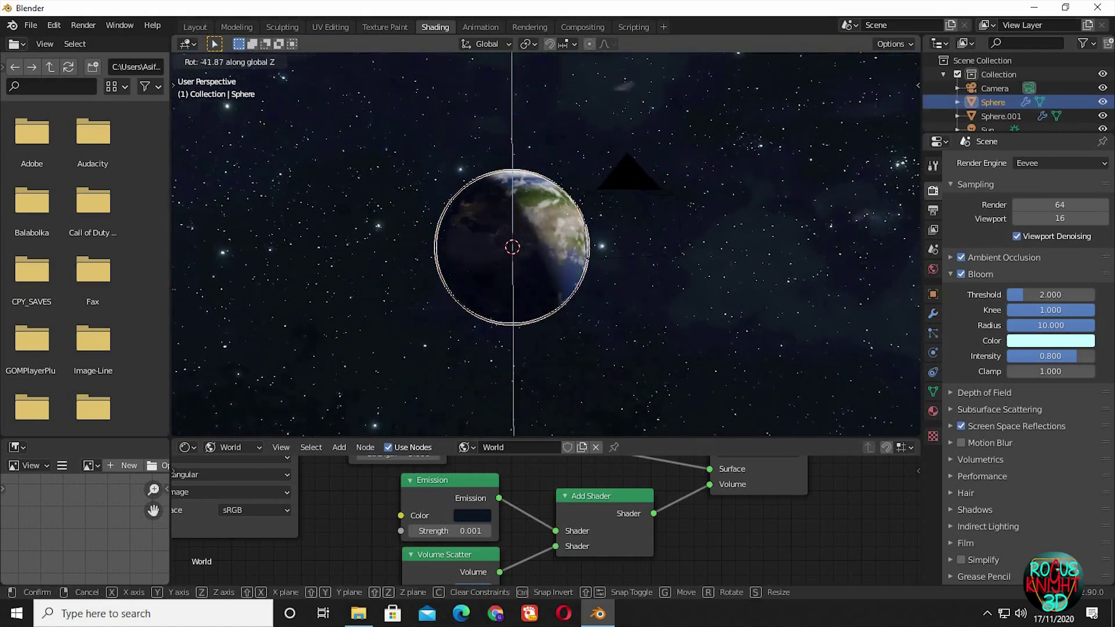
left_click(601, 335)
Return to the camera view with the camera selected, keeping rendered shading.
middle_click_drag(601, 335, 665, 330)
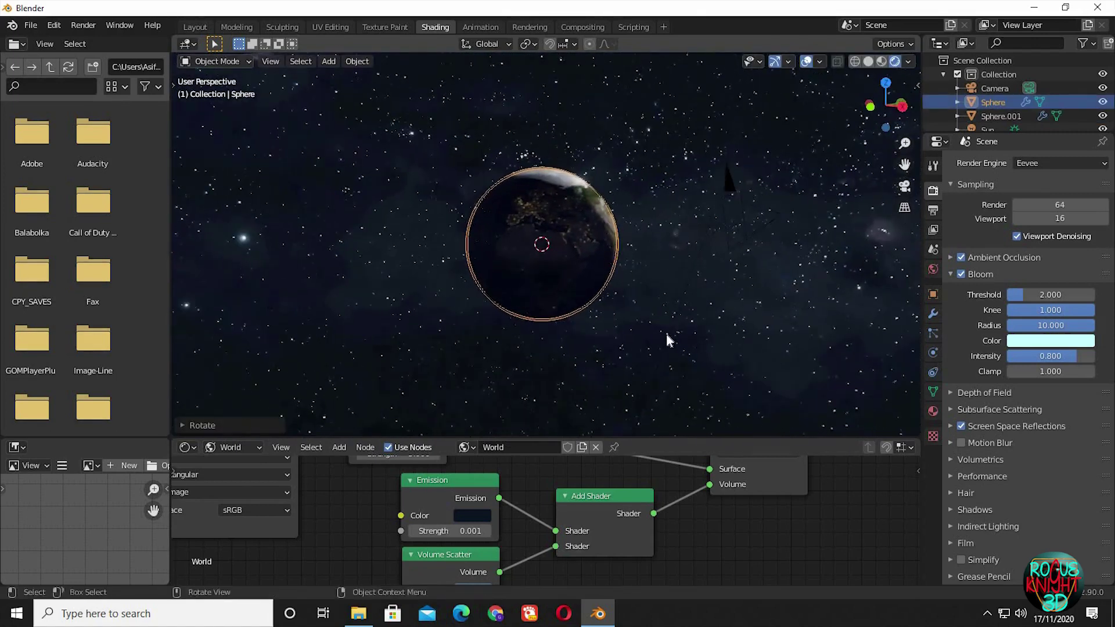
scroll(658, 311, "up", 2)
key("KP_0")
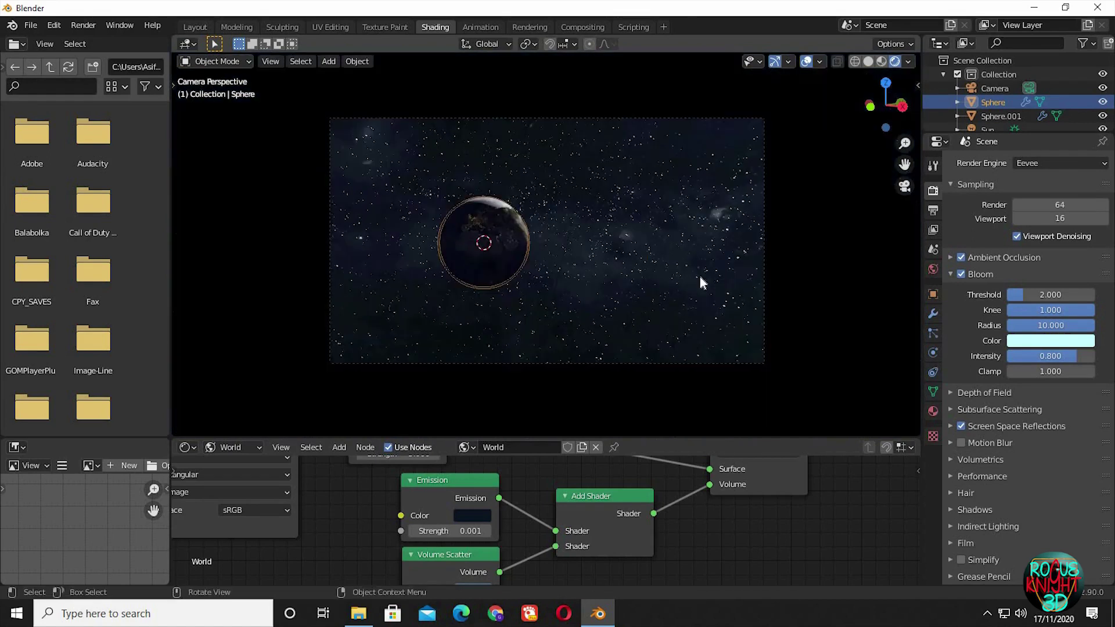
left_click(762, 258)
key("z")
left_click(784, 221)
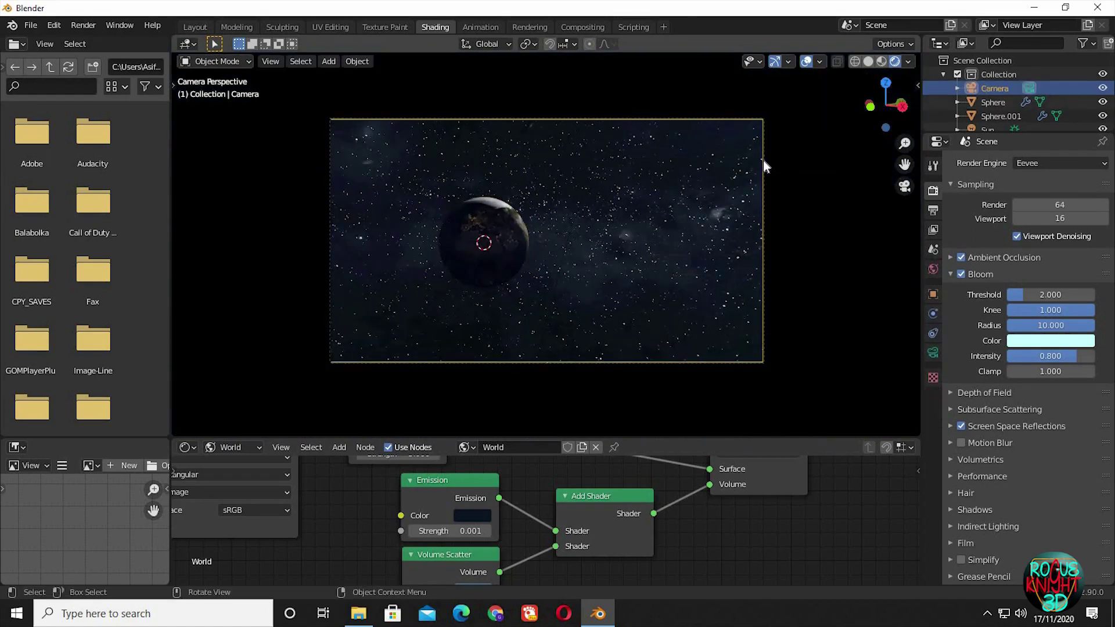
Move the camera slightly closer along its viewing axis.
key("g")
key("z")
key("z")
left_click(808, 228)
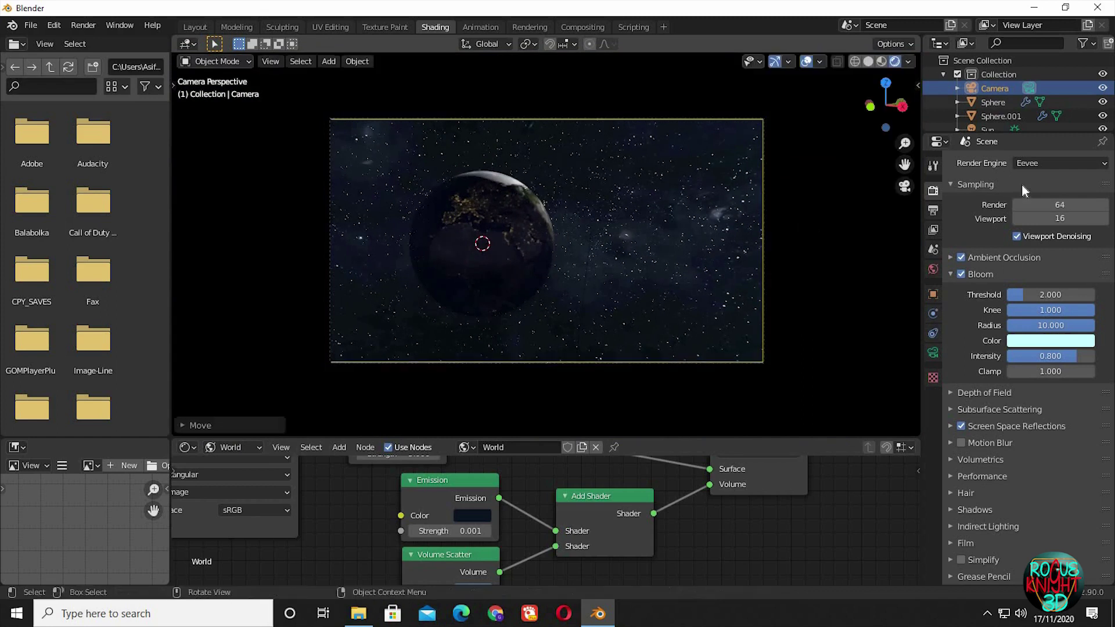
Turn the Sun about -53° around Z, then tilt it about X.
left_click(990, 128)
key("r")
key("z")
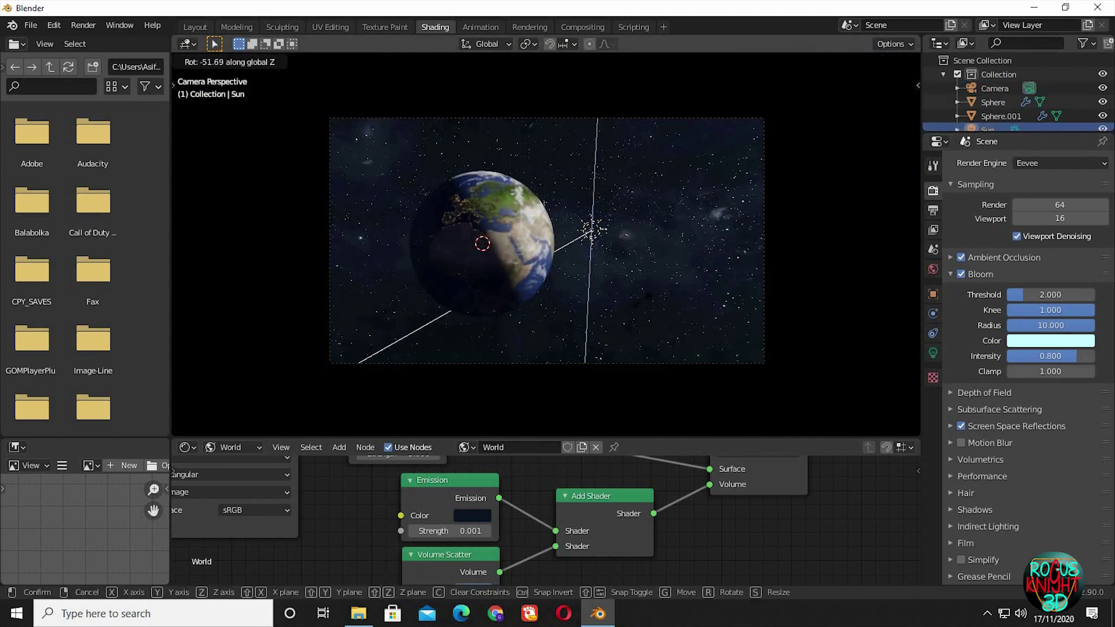
left_click(699, 300)
key("r")
key("x")
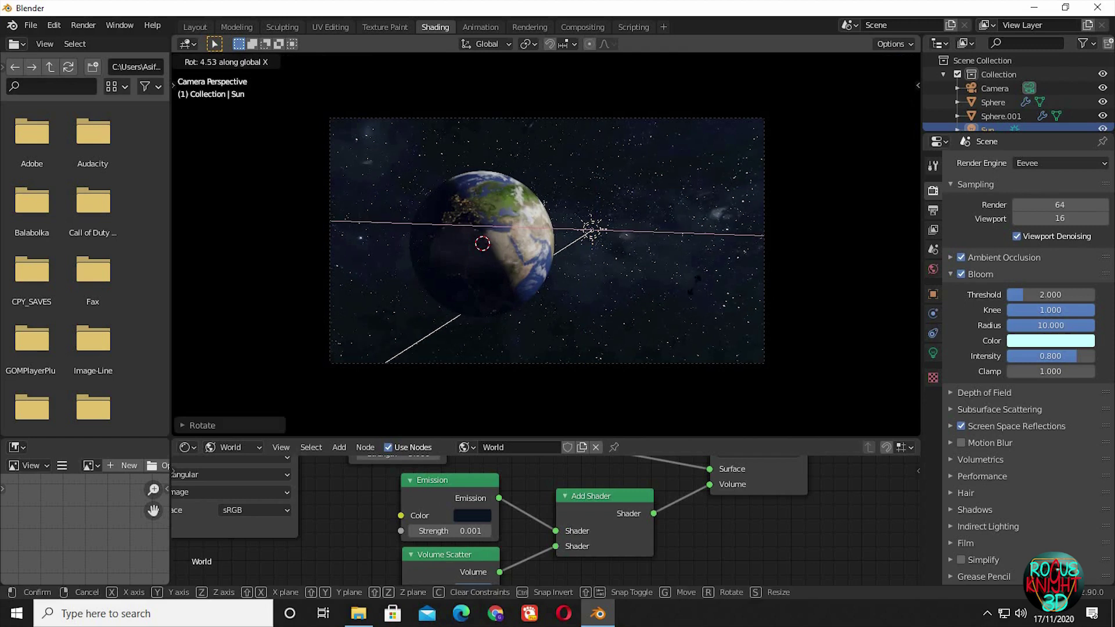
left_click(687, 288)
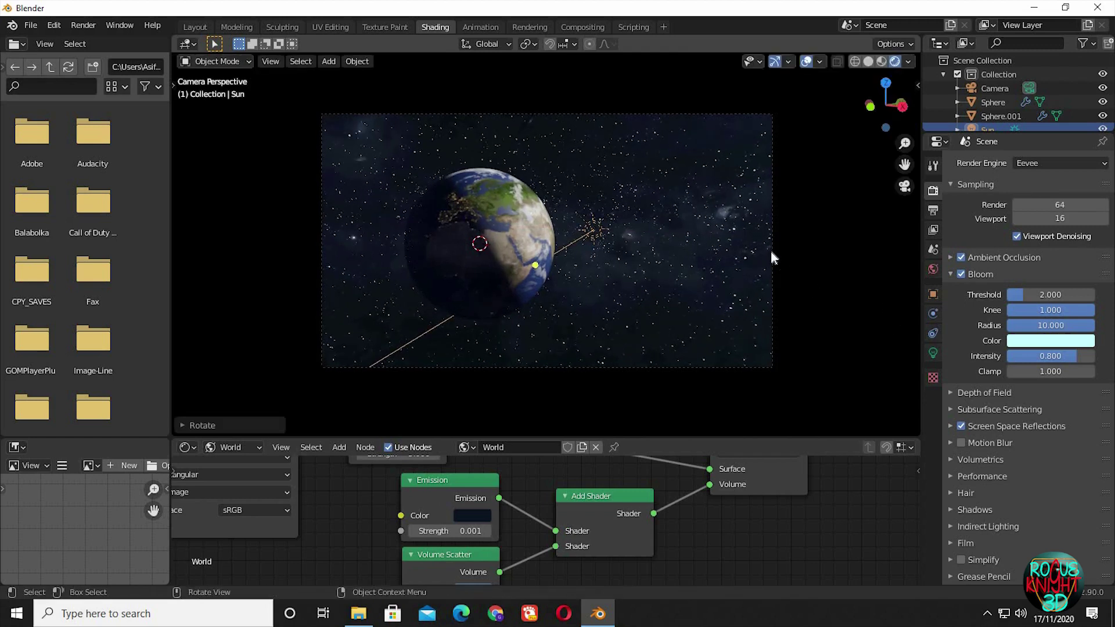
Reposition the camera so the globe nearly fills the frame.
left_click(771, 253)
key("g")
left_click(709, 284)
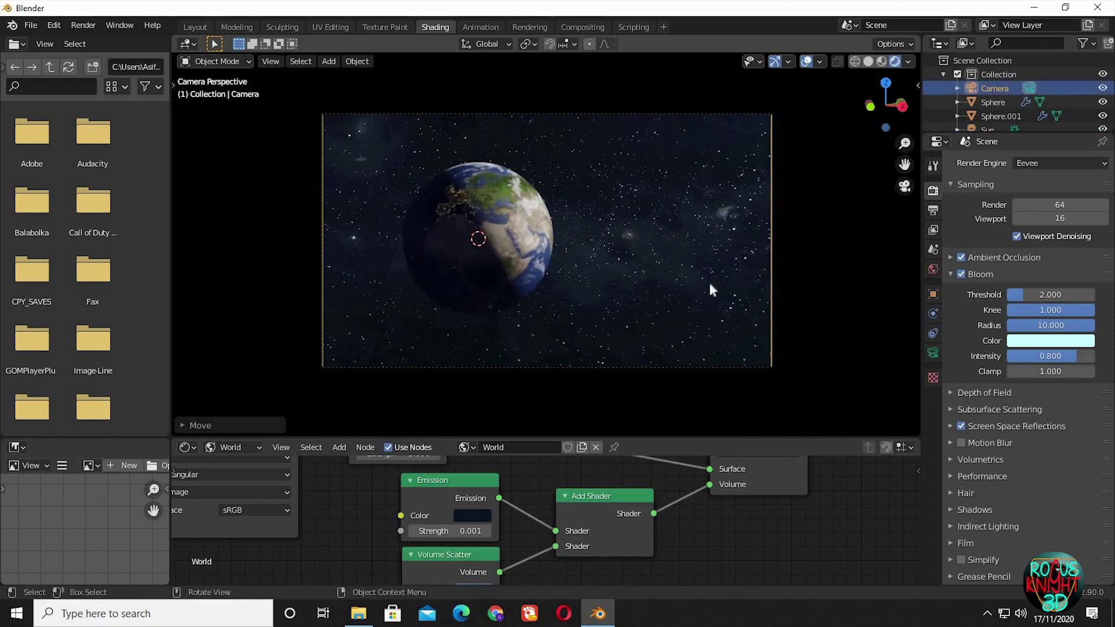
middle_click_drag(701, 188, 706, 253, "ctrl")
middle_click_drag(706, 254, 728, 283, "shift")
left_click(532, 202)
Rotate the cloud sphere about -43° around the vertical axis.
key("r")
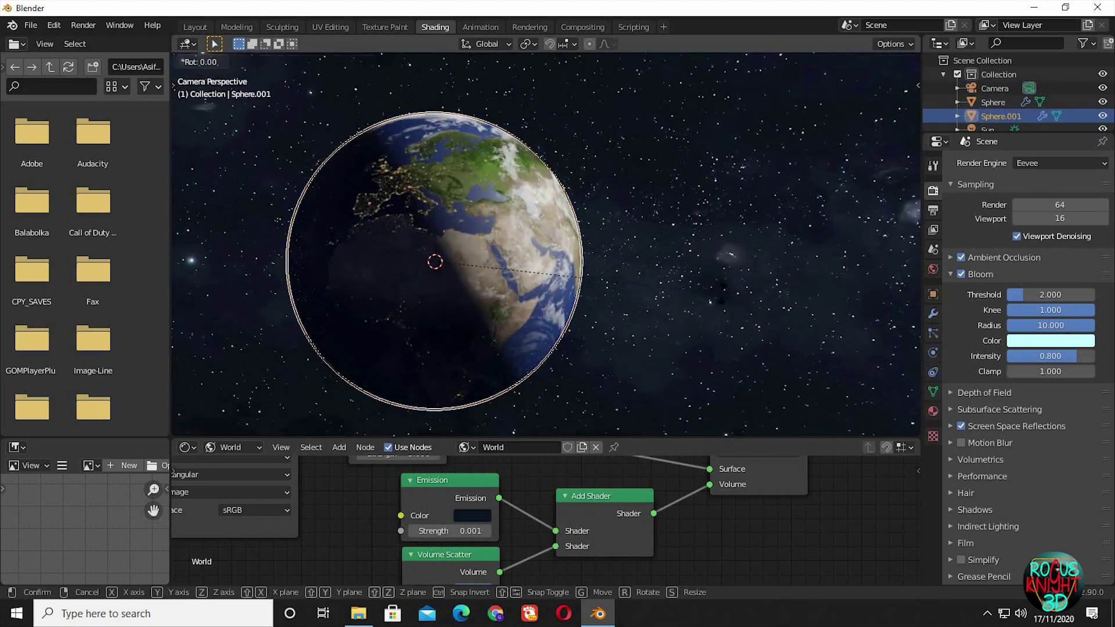
key("z")
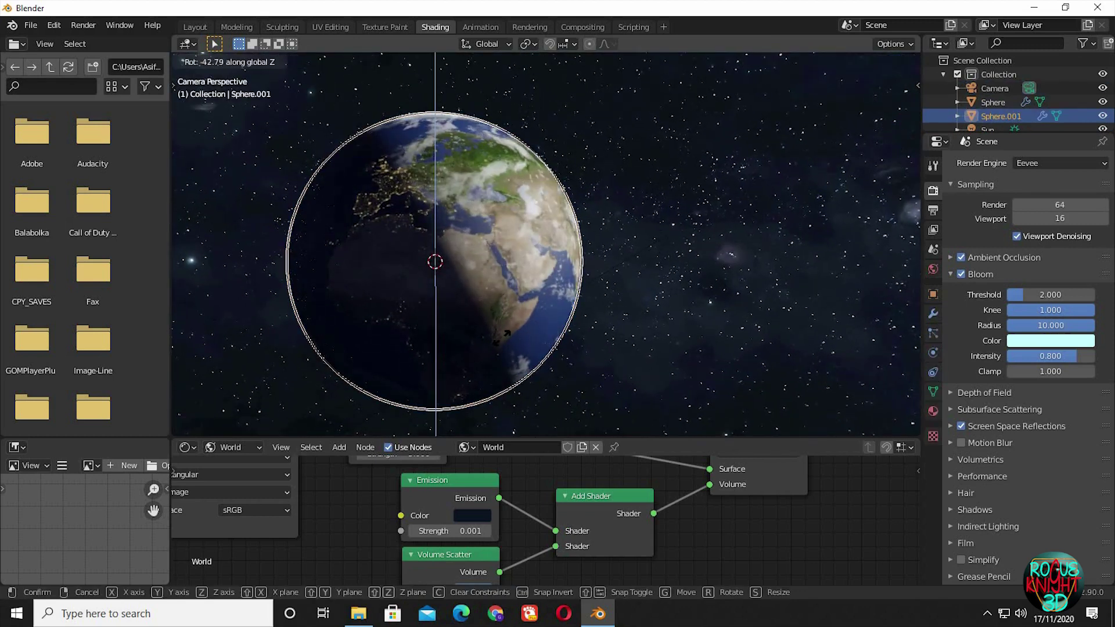
left_click(625, 297)
Raise the world Emission colour's brightness slightly.
scroll(665, 506, "down", 2)
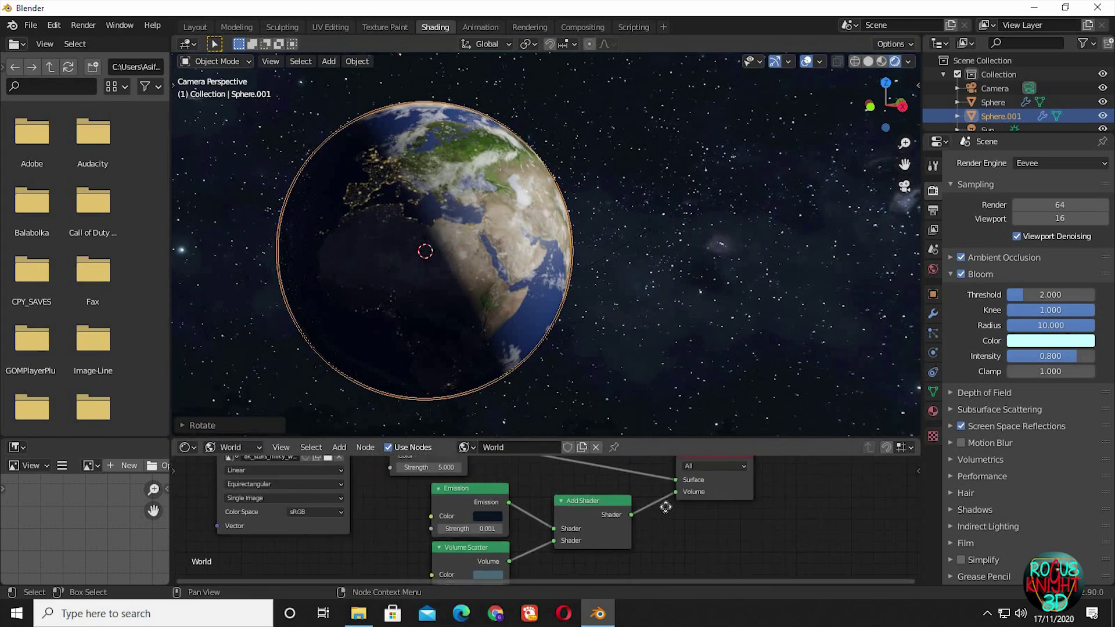
middle_click_drag(666, 506, 681, 473)
left_click(504, 482)
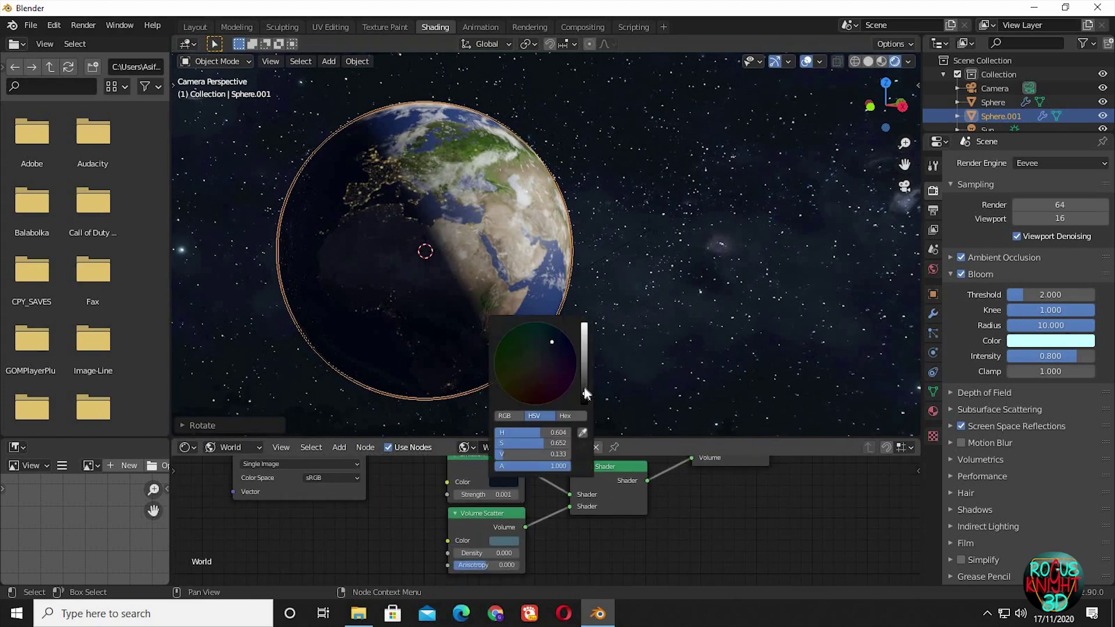
left_click(584, 389)
middle_click_drag(714, 503, 719, 508, "ctrl")
middle_click_drag(718, 508, 715, 522)
Raise the Earth material's Principled BSDF Roughness from 0.500 to 0.655.
left_click(491, 261)
left_click_drag(637, 437, 257, 315)
left_click(232, 330)
left_click(238, 345)
scroll(656, 465, "up", 5)
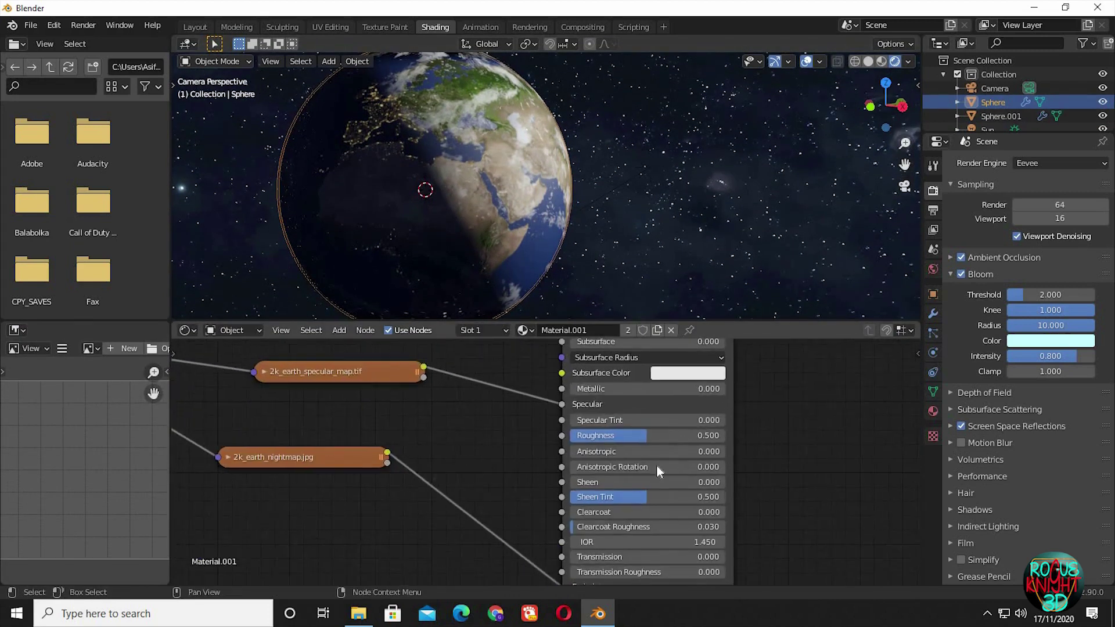
left_click_drag(656, 436, 701, 436)
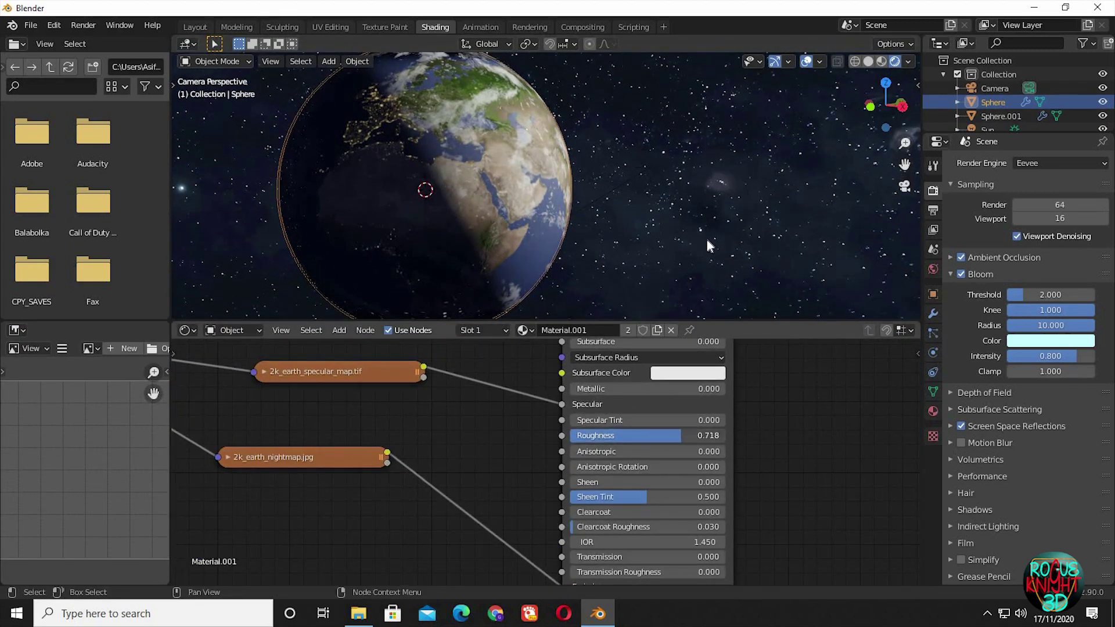
left_click_drag(763, 320, 763, 470)
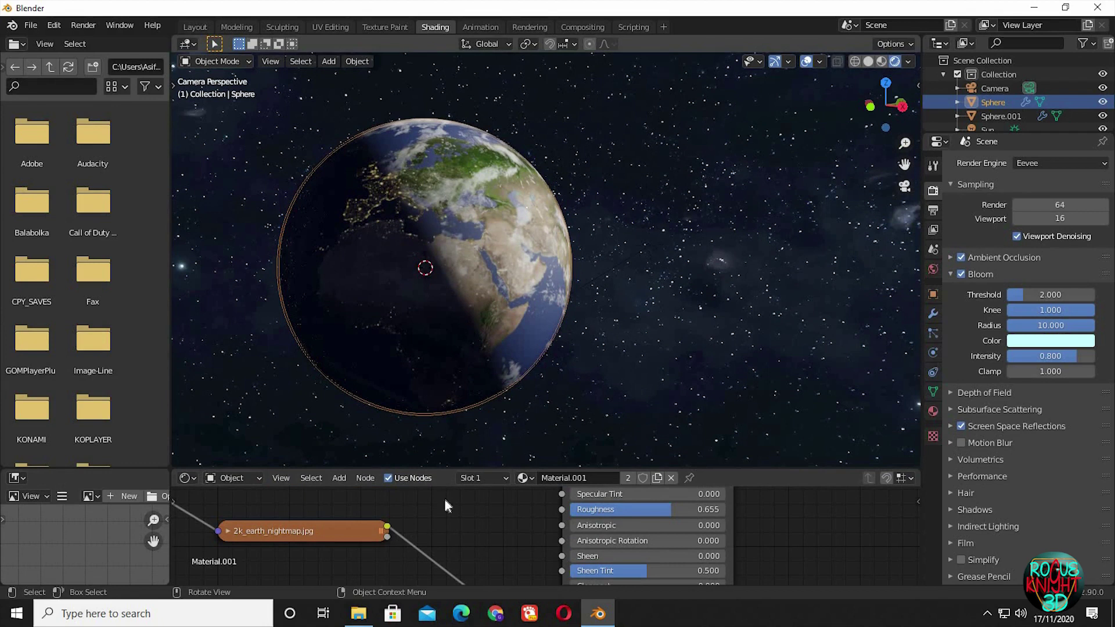
middle_click_drag(511, 516, 524, 582)
left_click_drag(702, 467, 699, 369)
middle_click_drag(623, 396, 541, 461)
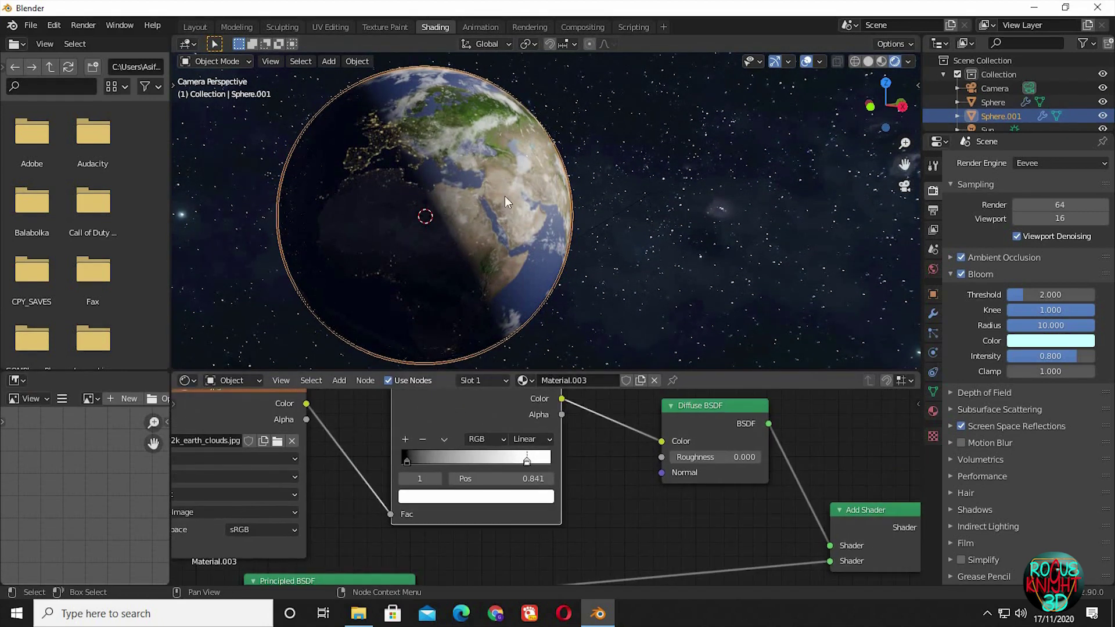
Rotate the cloud sphere around the vertical Z axis.
left_click(540, 220)
key("r")
key("z")
right_click(547, 221)
left_click(548, 222)
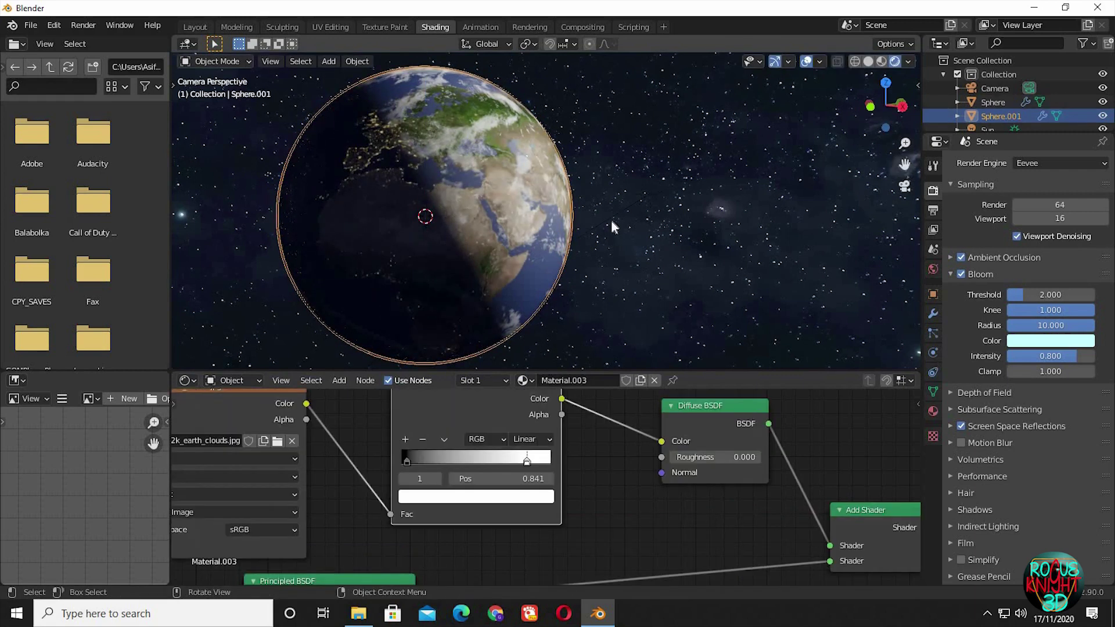
key("r")
key("z")
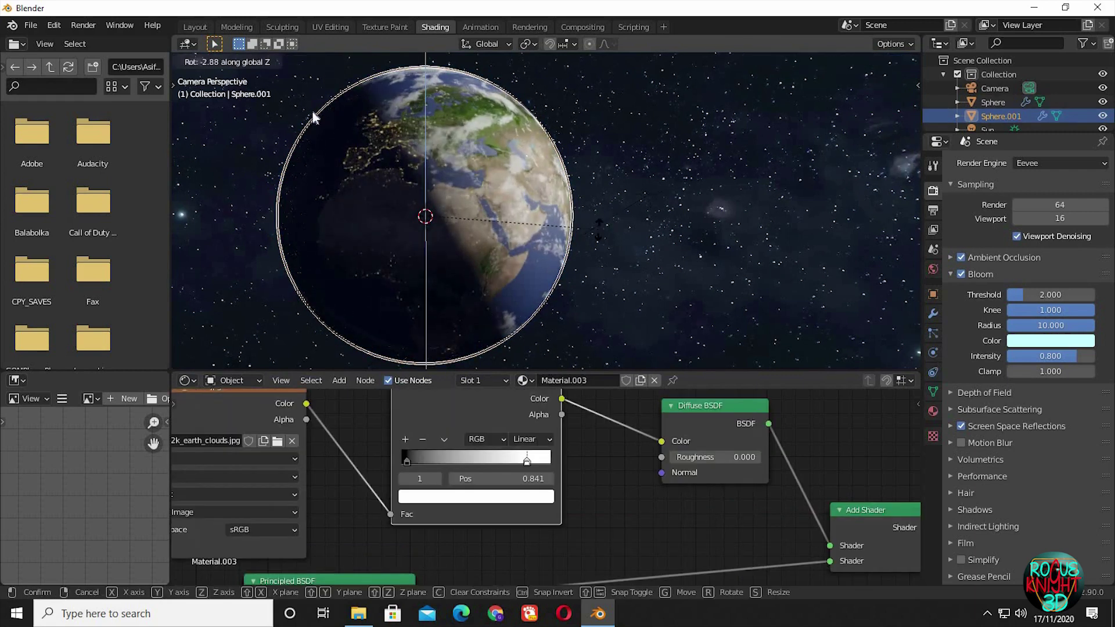
left_click(314, 116)
Scale the Earth surface sphere down slightly beneath the clouds.
left_click(508, 216)
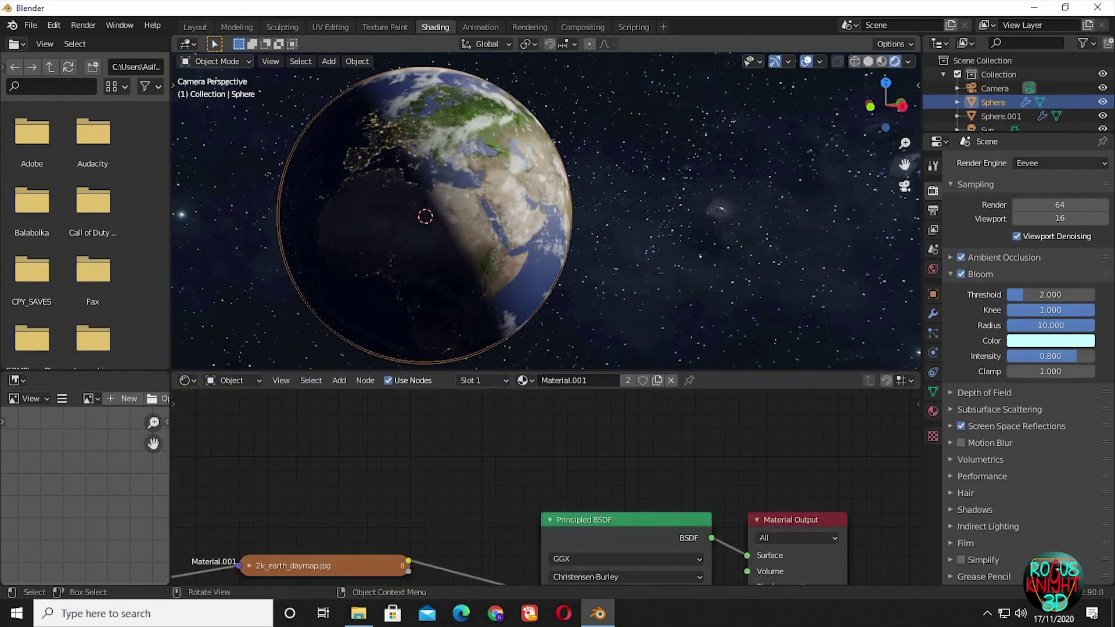
key("s")
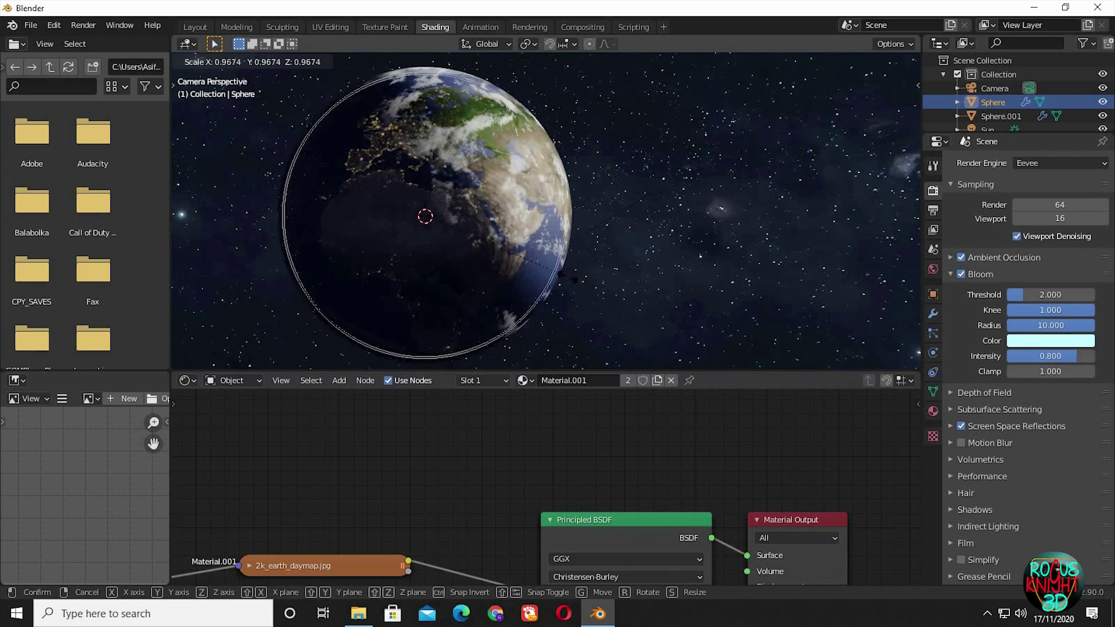
left_click(577, 285)
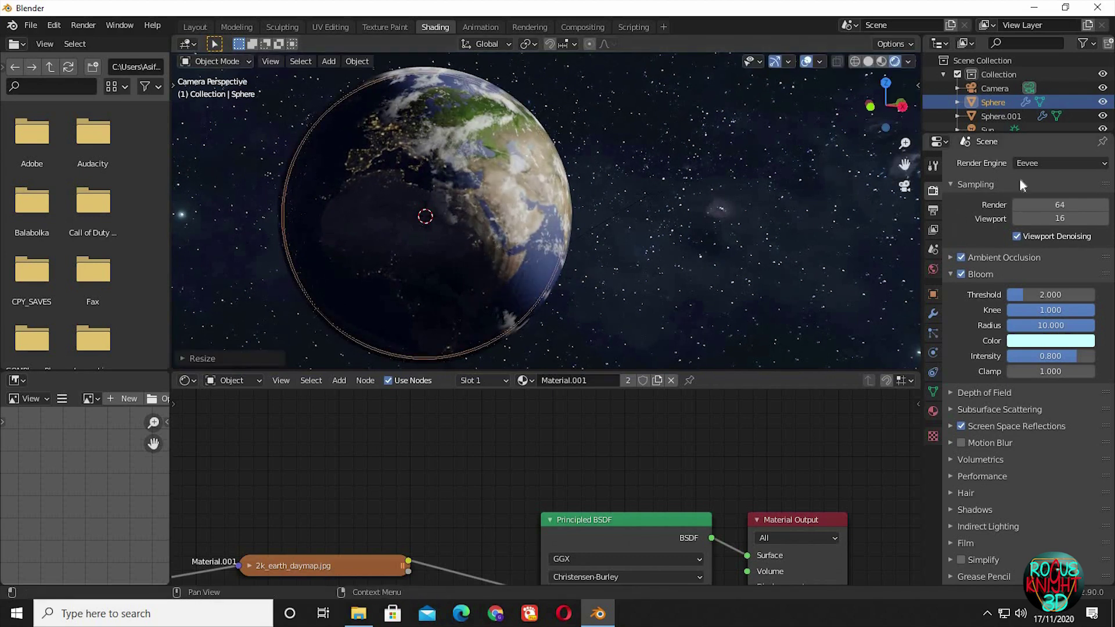
Swing the sun lamp around the Z axis to relight the globe.
left_click(987, 129)
key("r")
key("z")
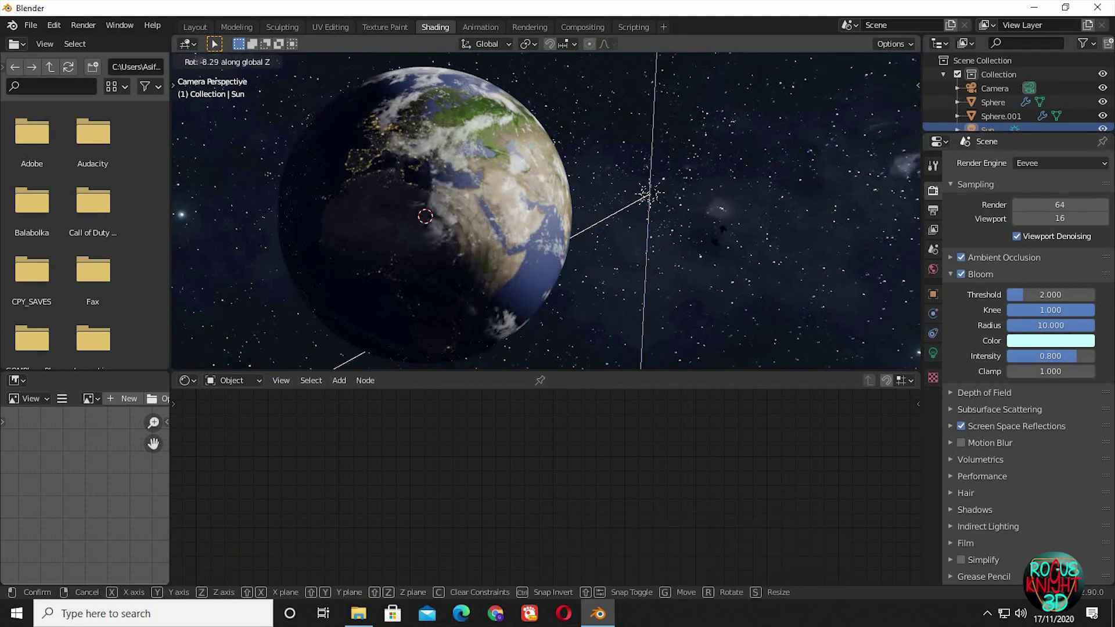
left_click(717, 249)
Enlarge the Sphere.001 cloud shell slightly, shrink the Earth sphere further, then deselect everything.
left_click(514, 251)
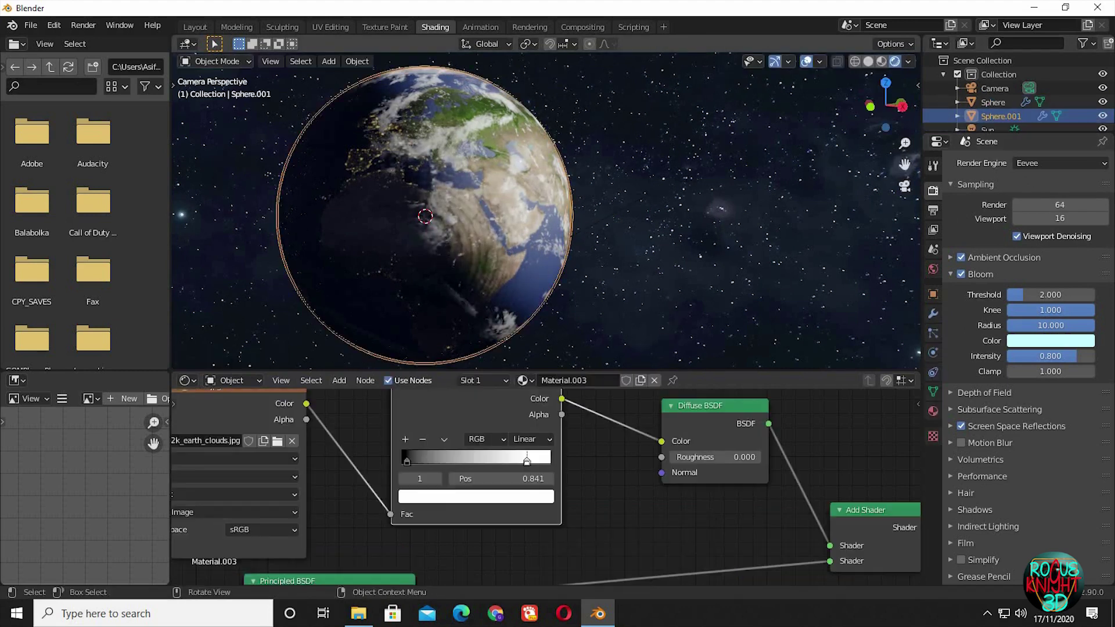
key("s")
left_click(639, 308)
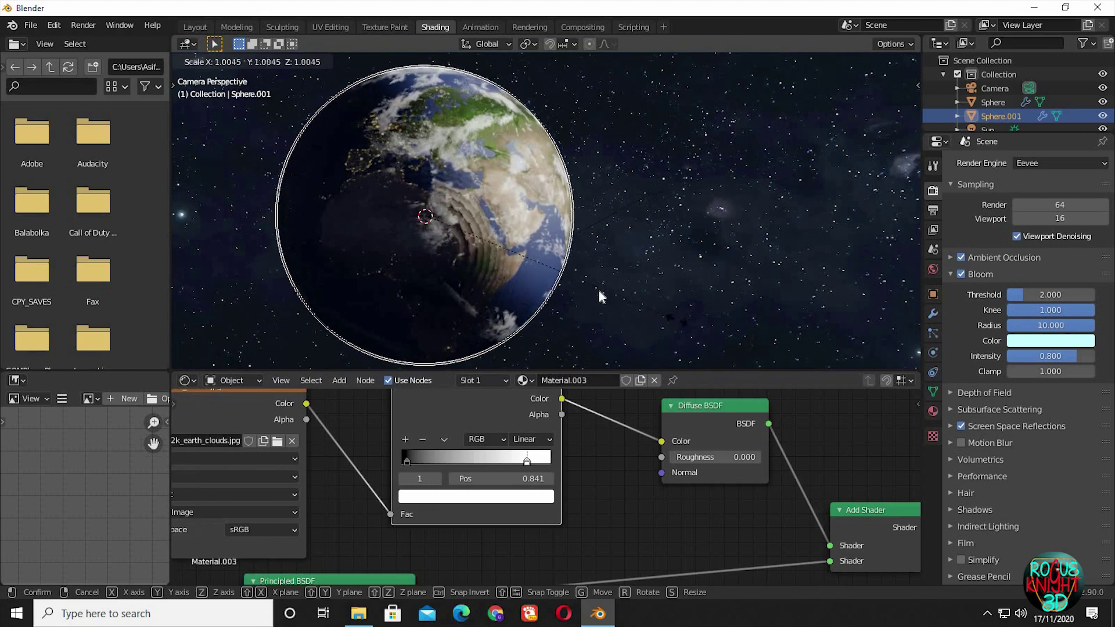
left_click(540, 264)
key("s")
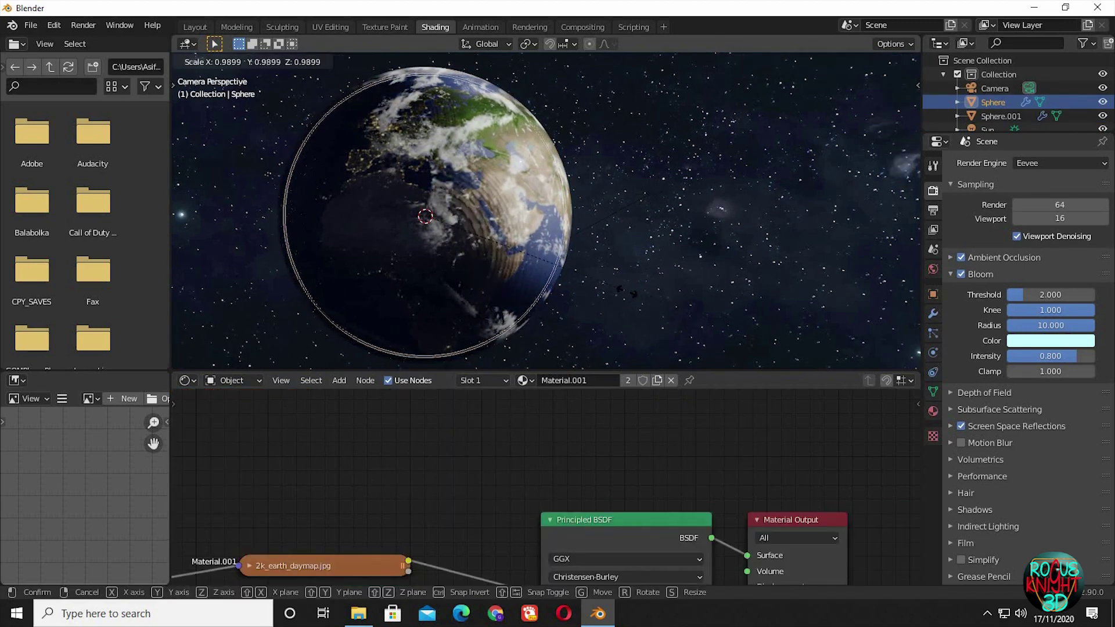
key("s")
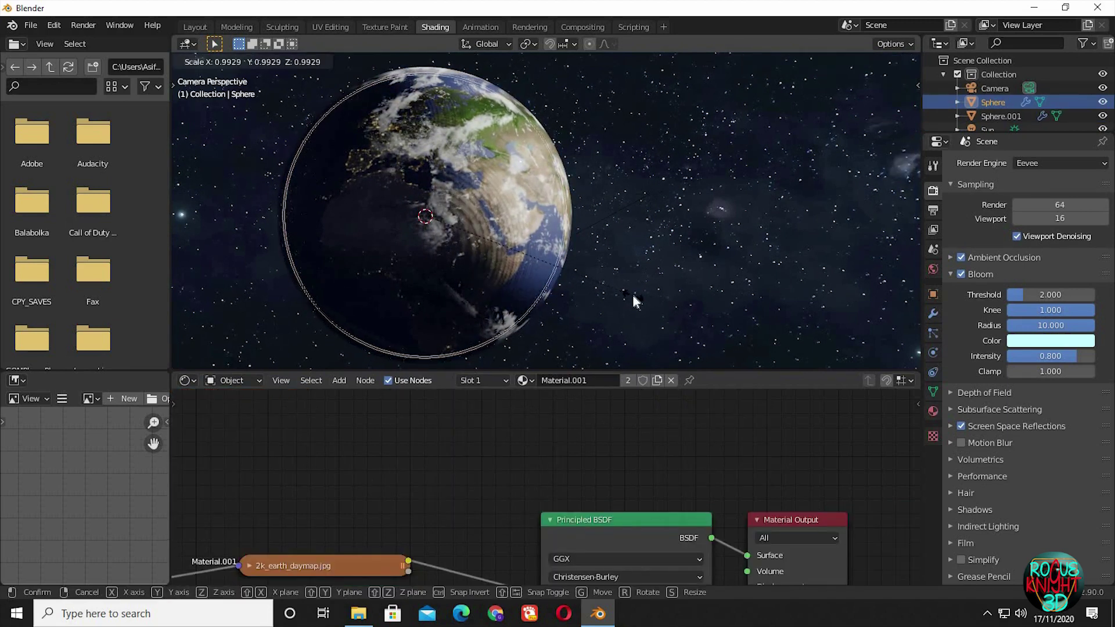
left_click(633, 296)
left_click(652, 234)
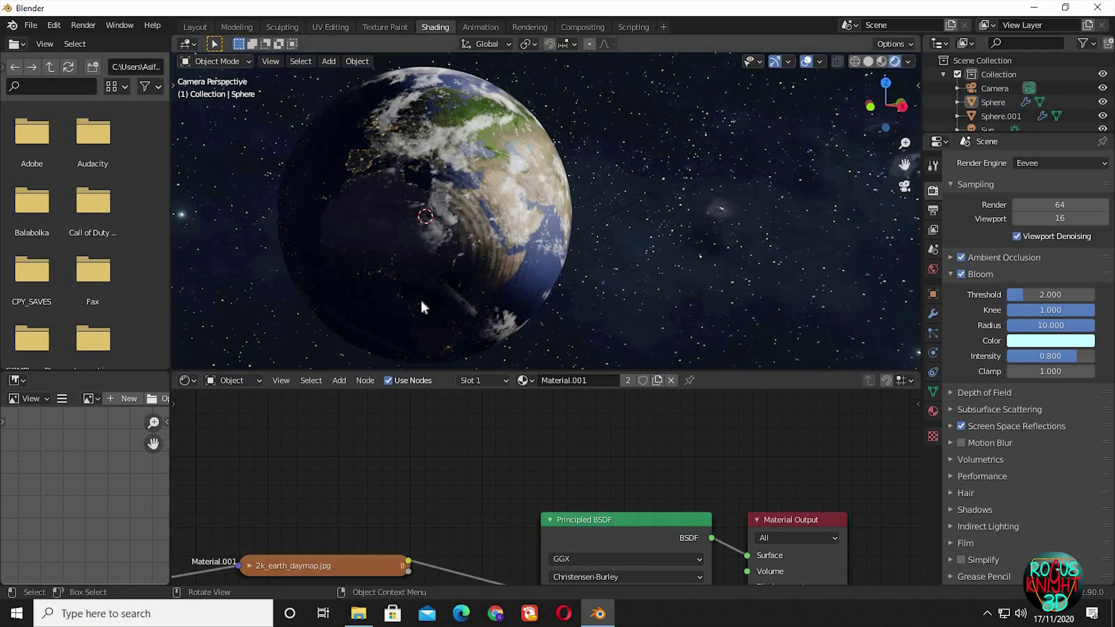
Tilt the sun lamp around the X axis.
left_click(979, 127)
key("r")
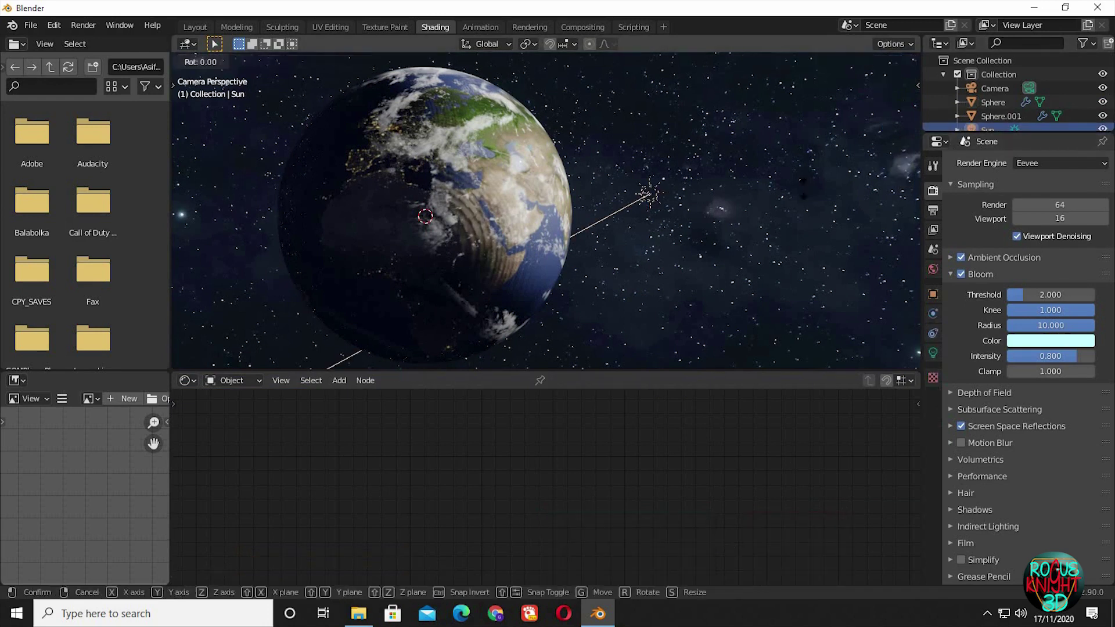
key("x")
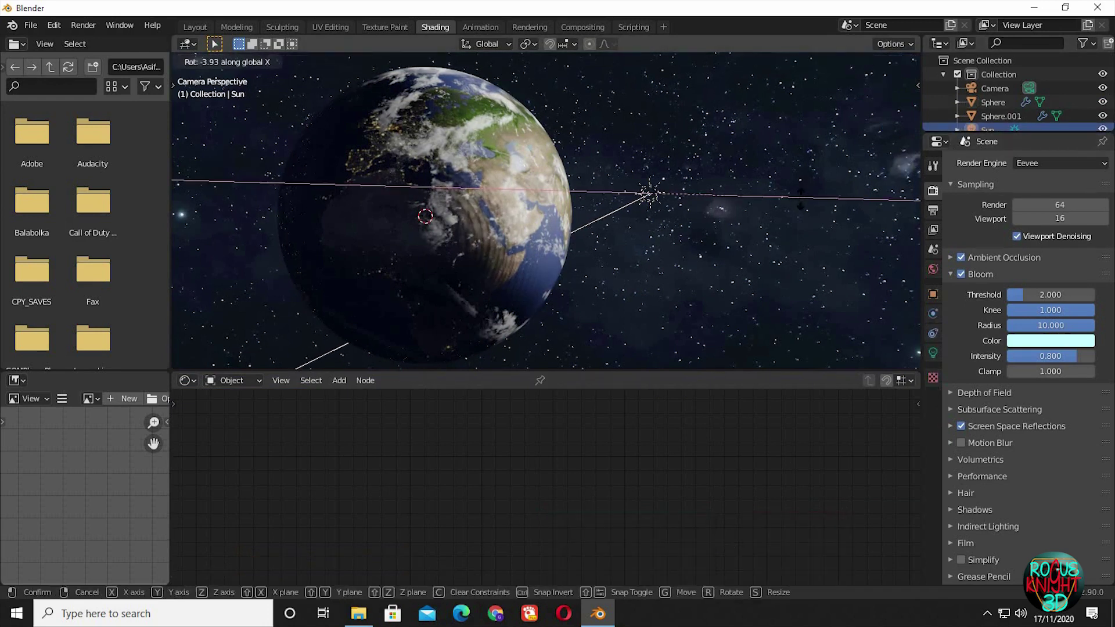
left_click(726, 236)
left_click(726, 235)
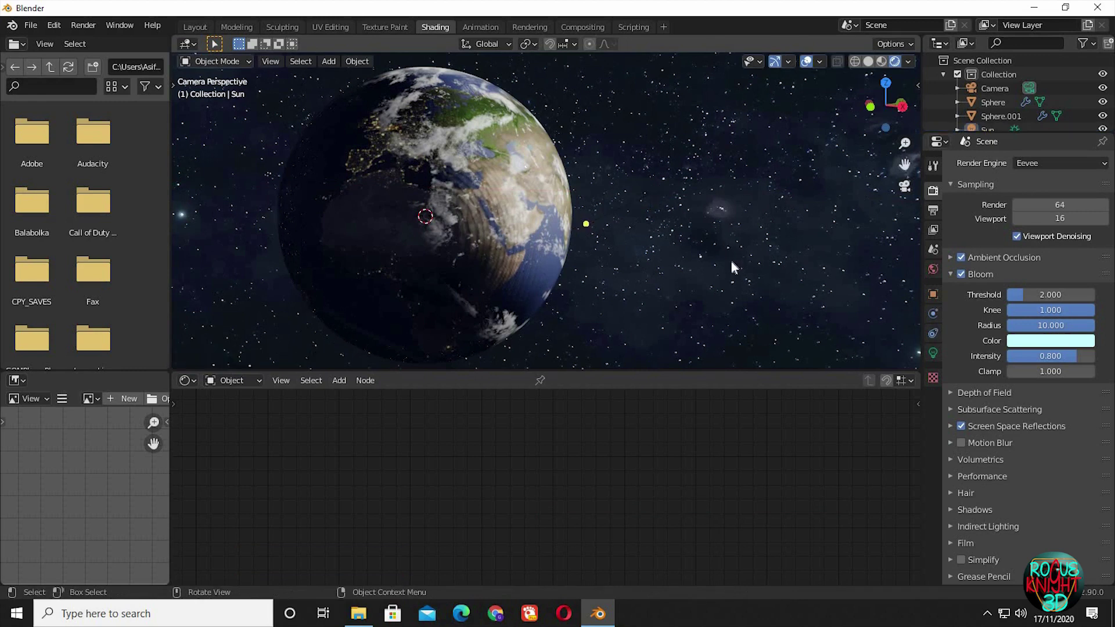
scroll(726, 272, "down", 5)
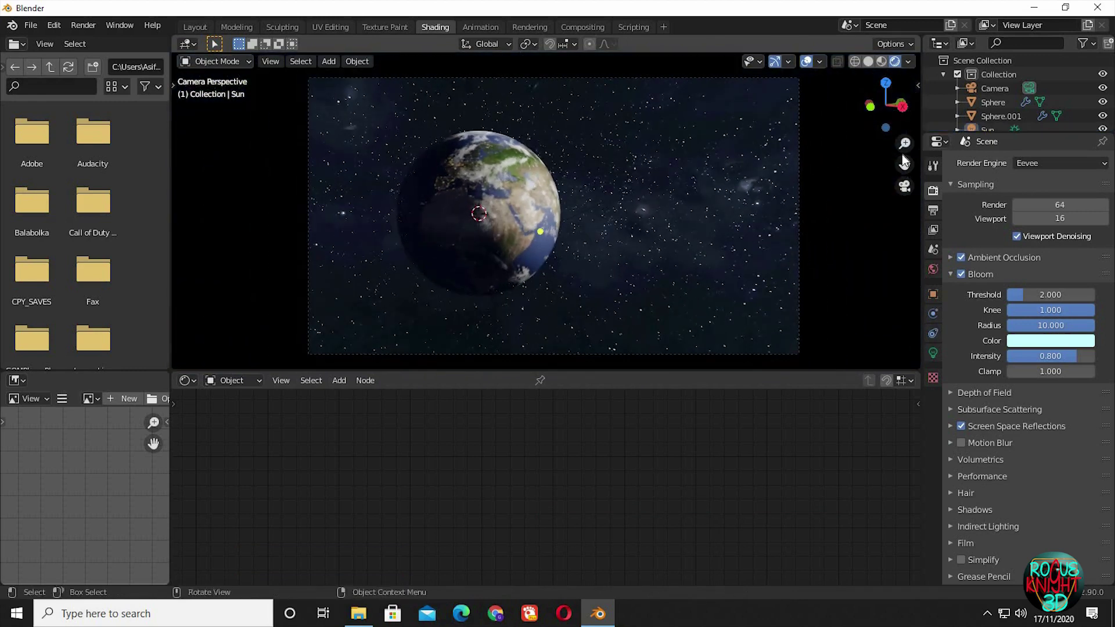
Fine-tune the sun's X-axis tilt with a second small rotation.
left_click(987, 129)
key("r")
key("x")
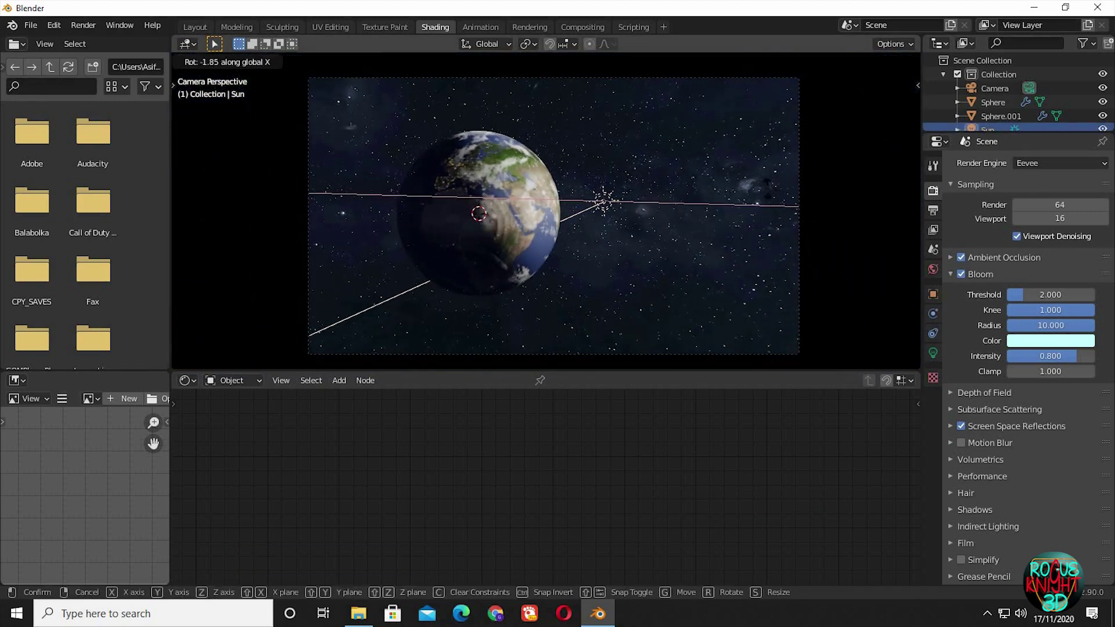
left_click(717, 216)
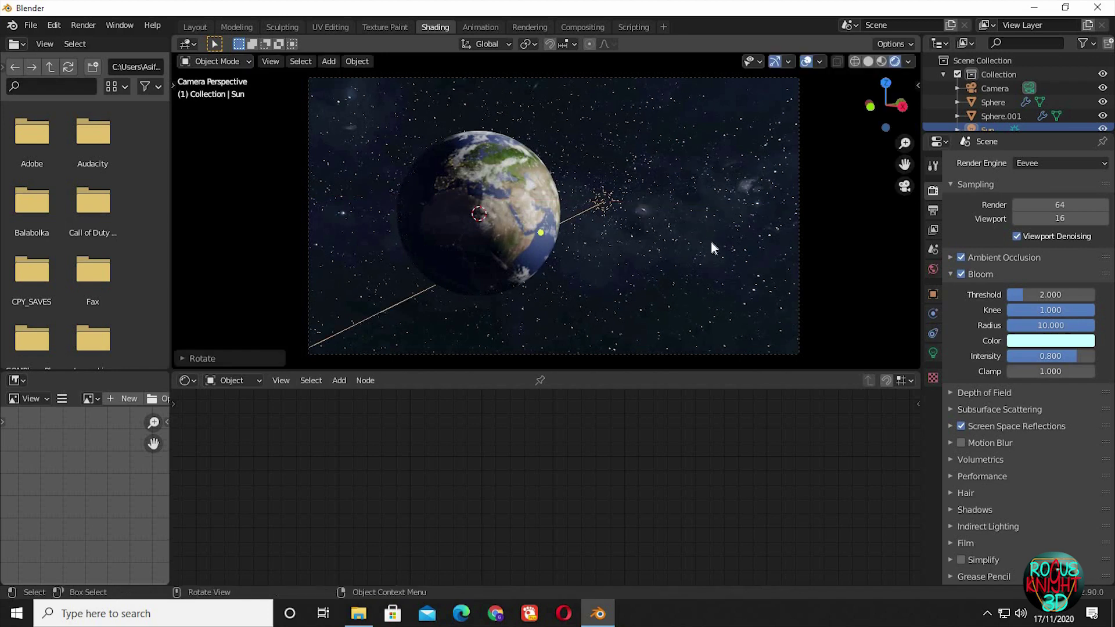
scroll(704, 218, "up", 2)
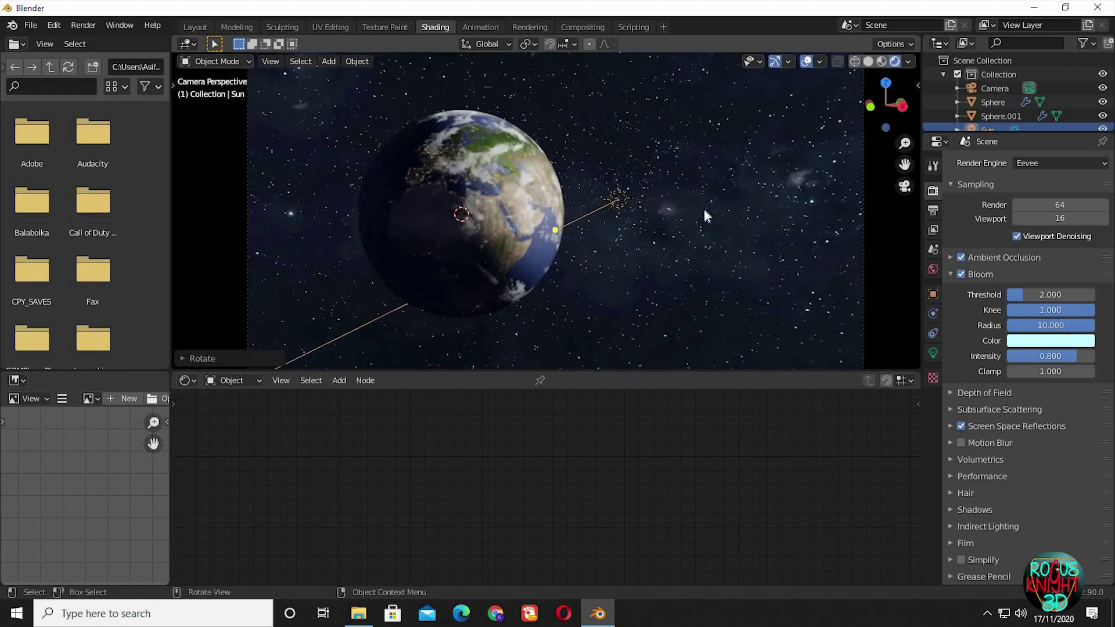
scroll(705, 221, "down", 2)
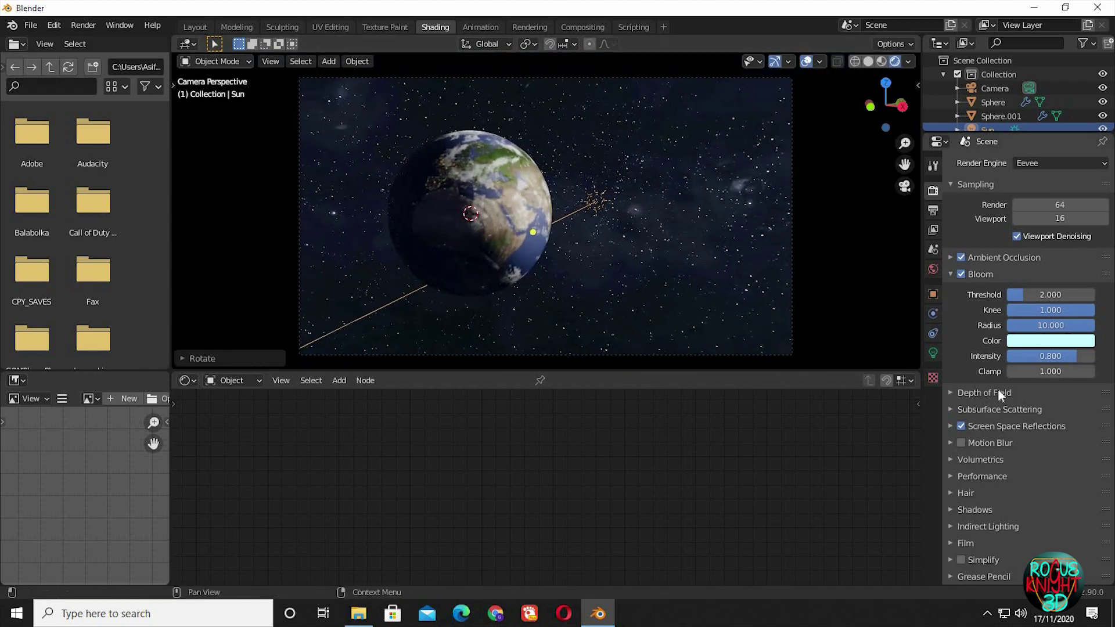
Set volumetric tile size to 4 px and enable volumetric shadows.
left_click(953, 459)
scroll(1019, 400, "down", 4)
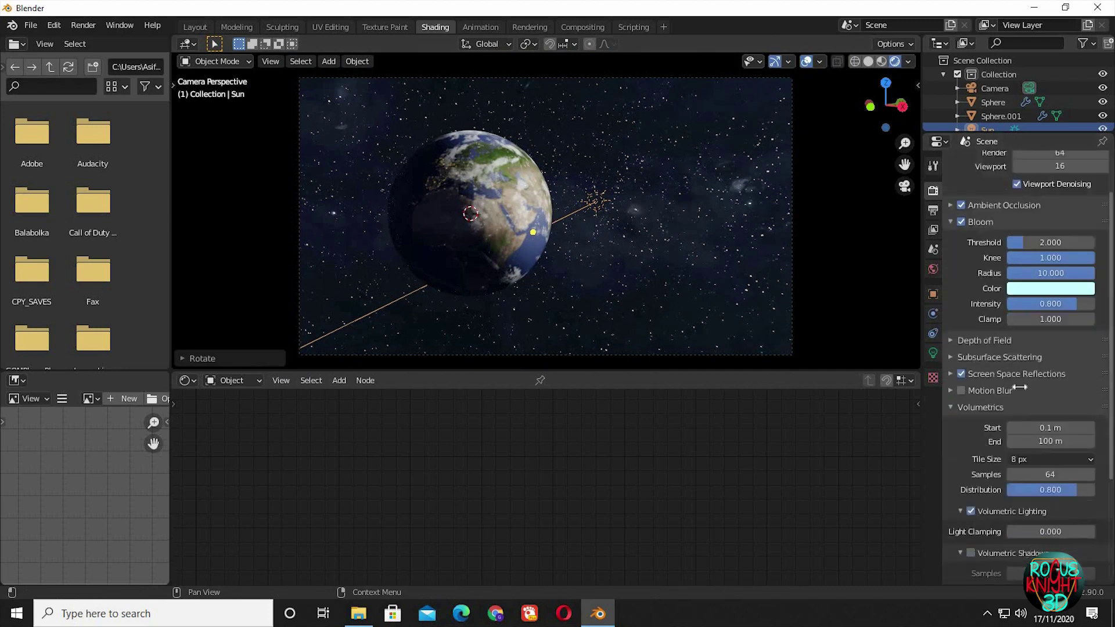
left_click(1022, 405)
left_click(1027, 431)
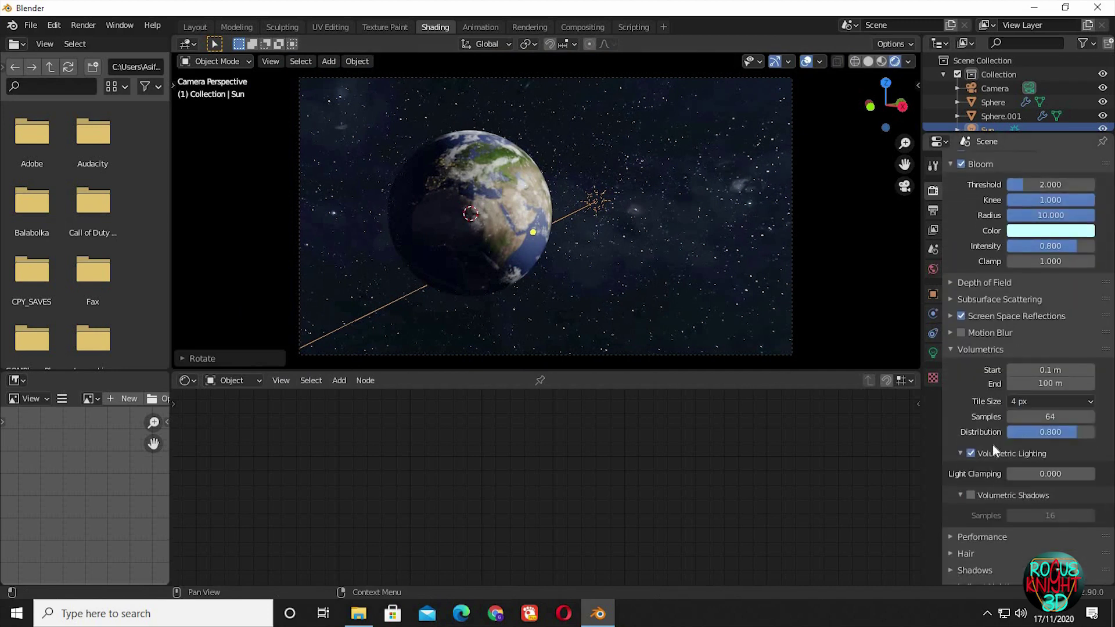
left_click(971, 495)
Set shadow cube size to 1024 px with high bitdepth enabled.
scroll(972, 496, "down", 3)
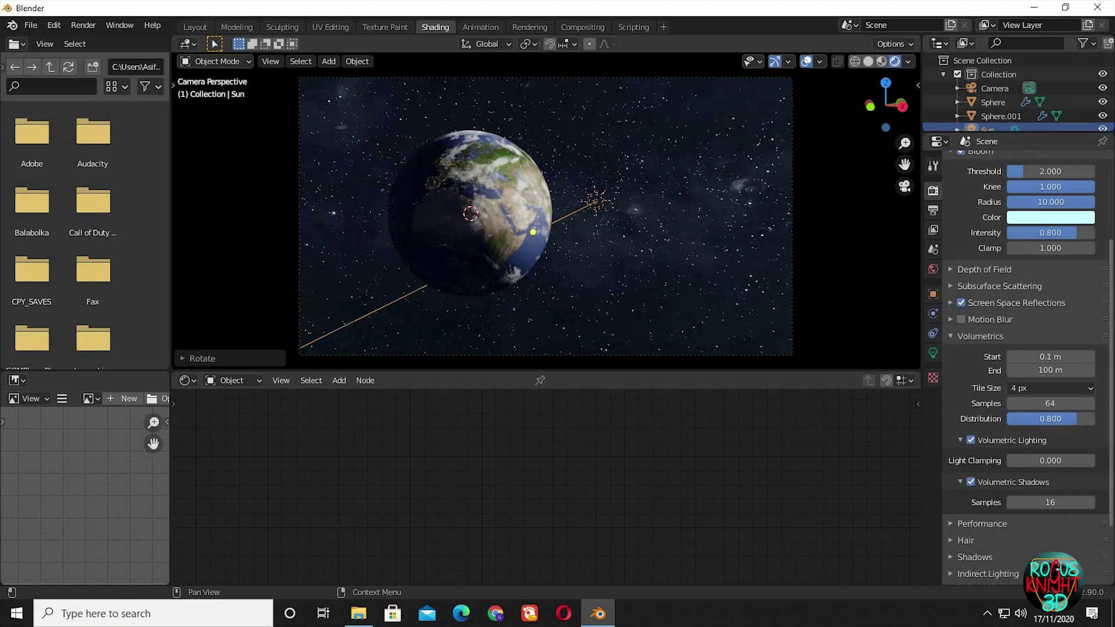
left_click(974, 483)
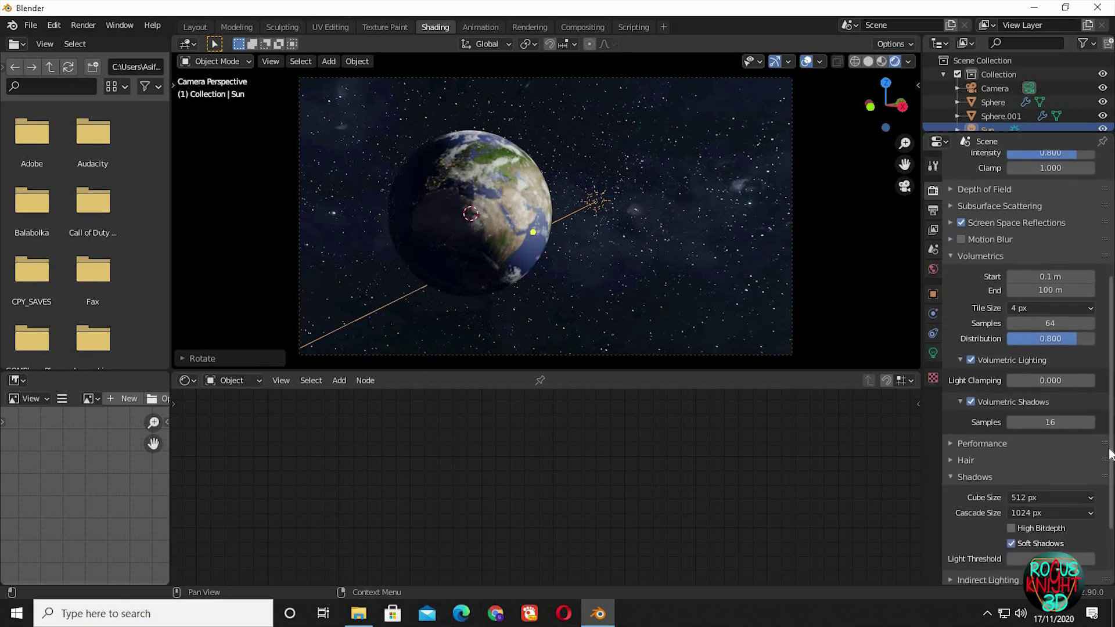
scroll(1056, 412, "down", 3)
left_click(1056, 413)
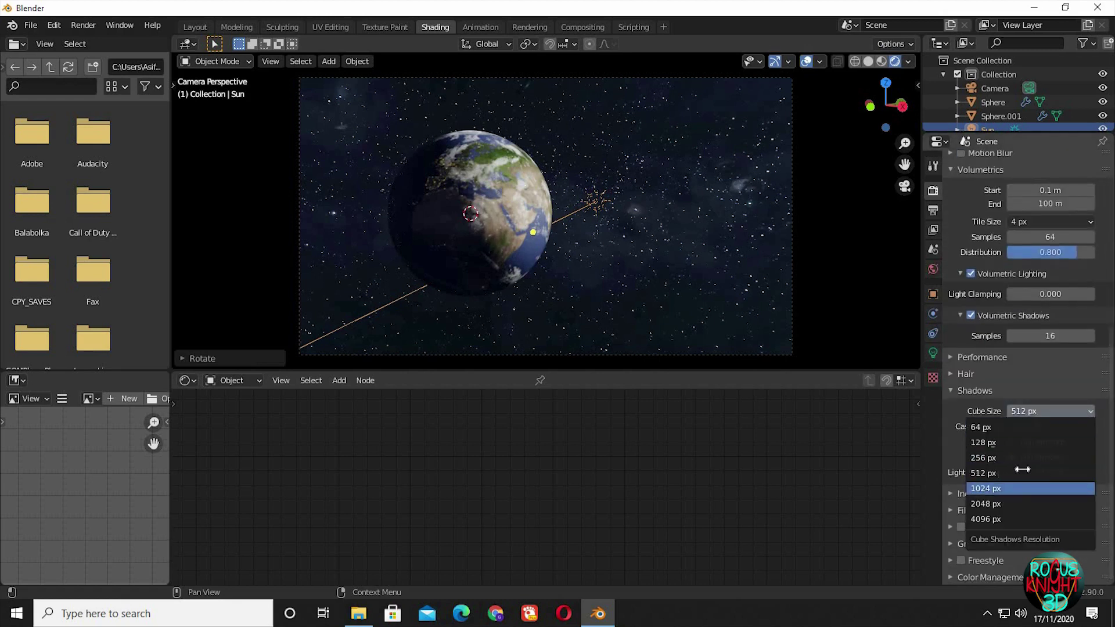
left_click(1040, 487)
left_click(1015, 443)
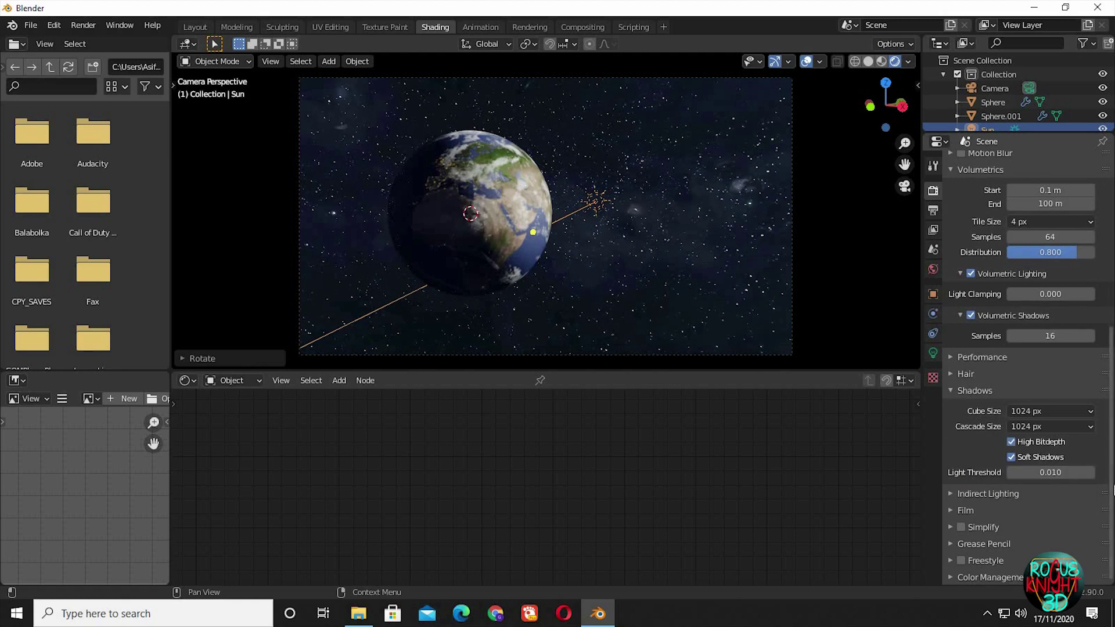
Choose the Medium Contrast look in Color Management and hide viewport overlays.
left_click(990, 577)
scroll(990, 577, "down", 5)
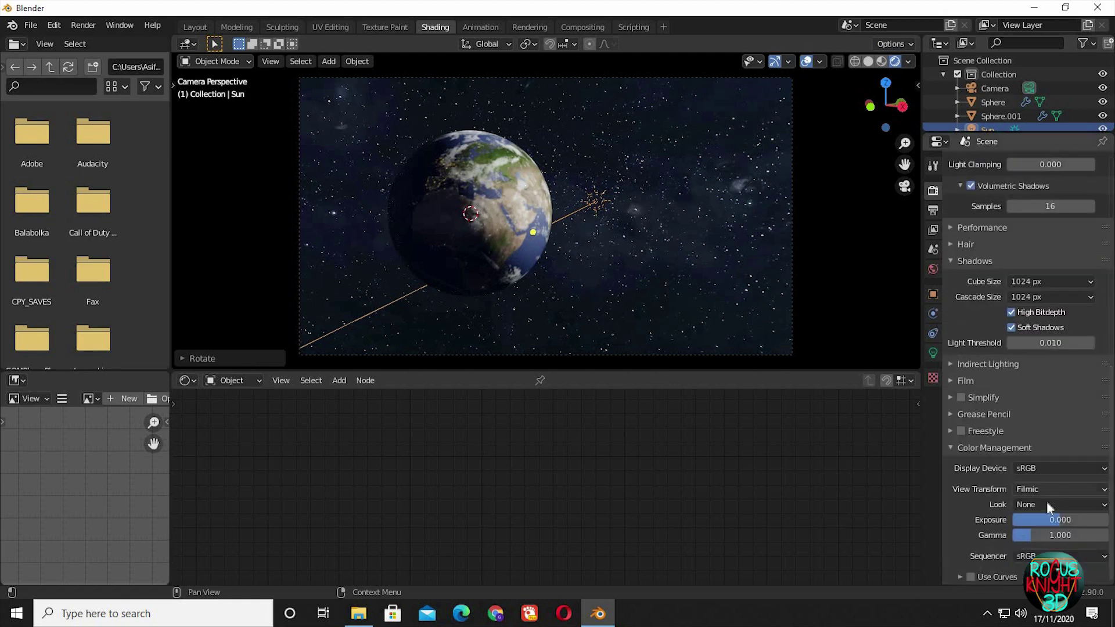
left_click(1046, 502)
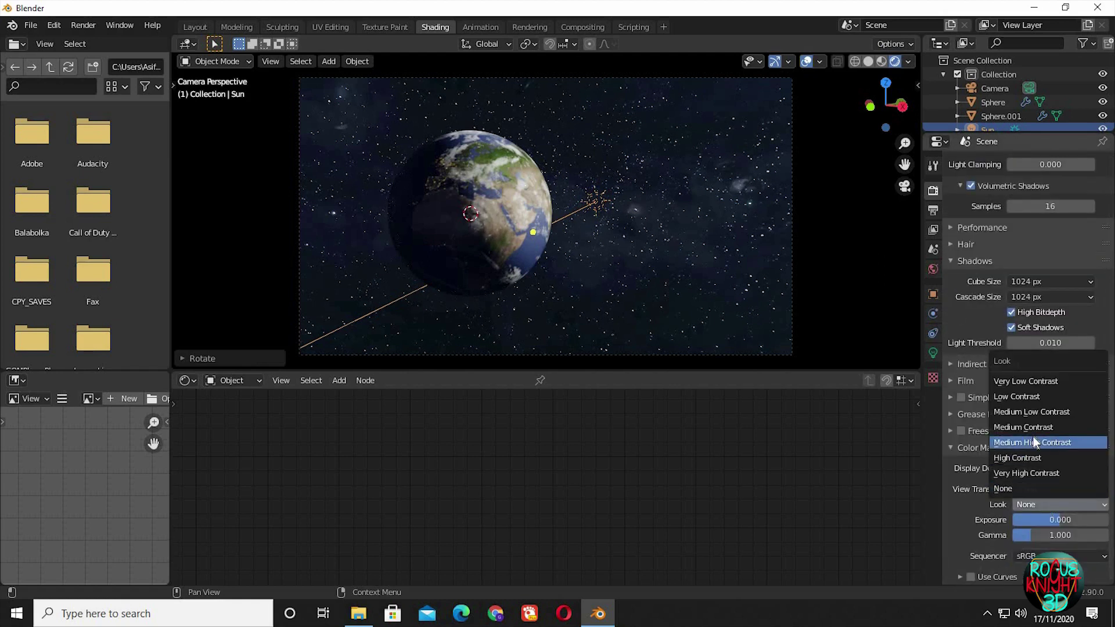
left_click(1034, 443)
left_click(1042, 502)
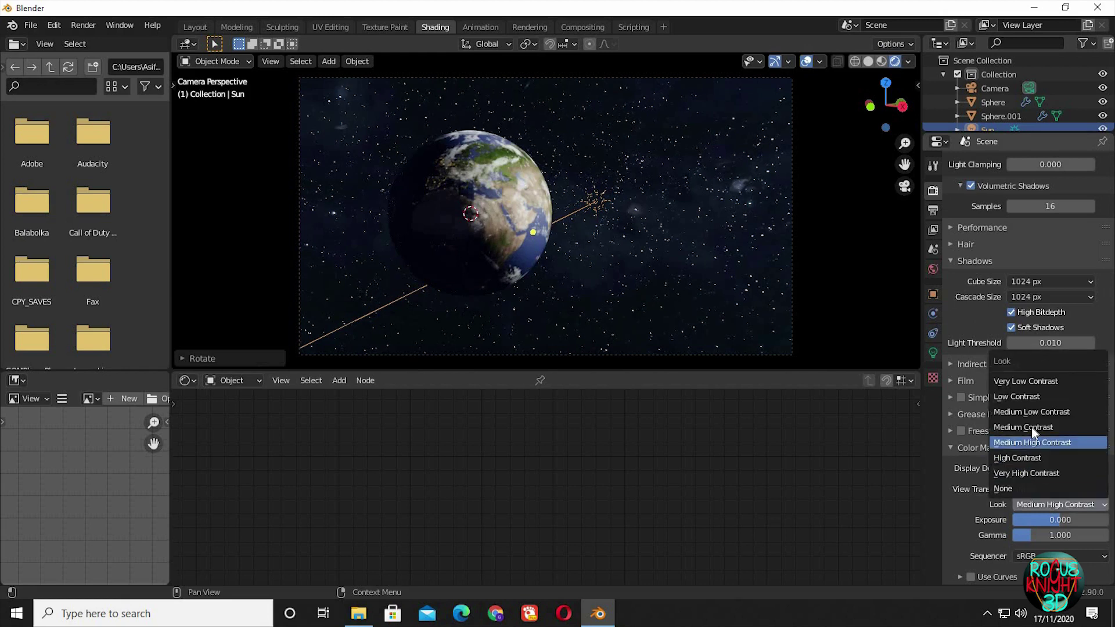
left_click(1032, 427)
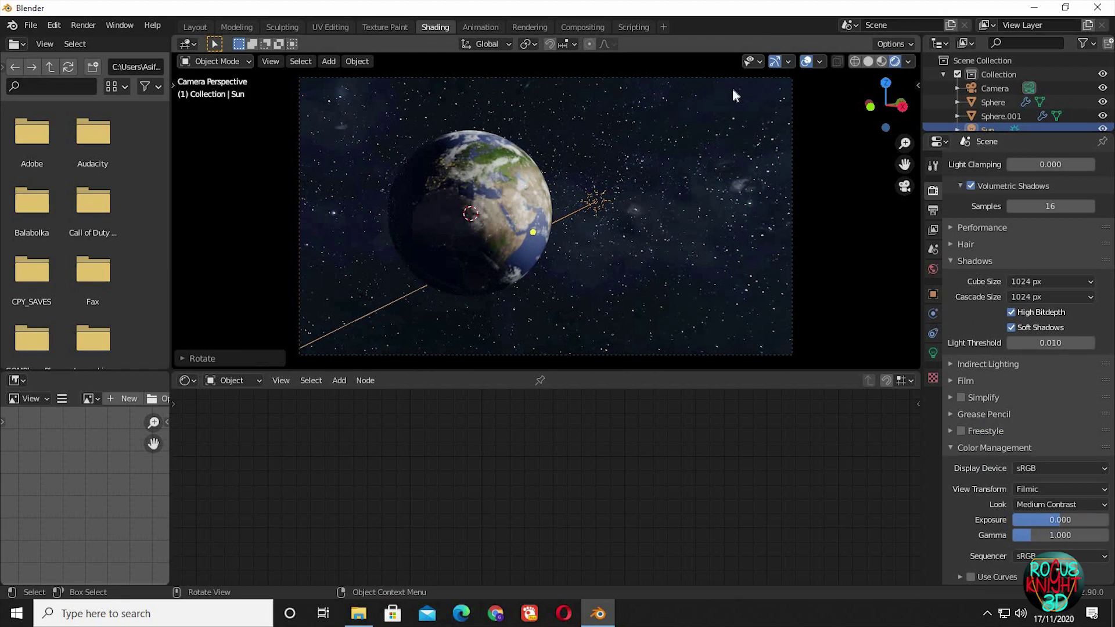
left_click(805, 61)
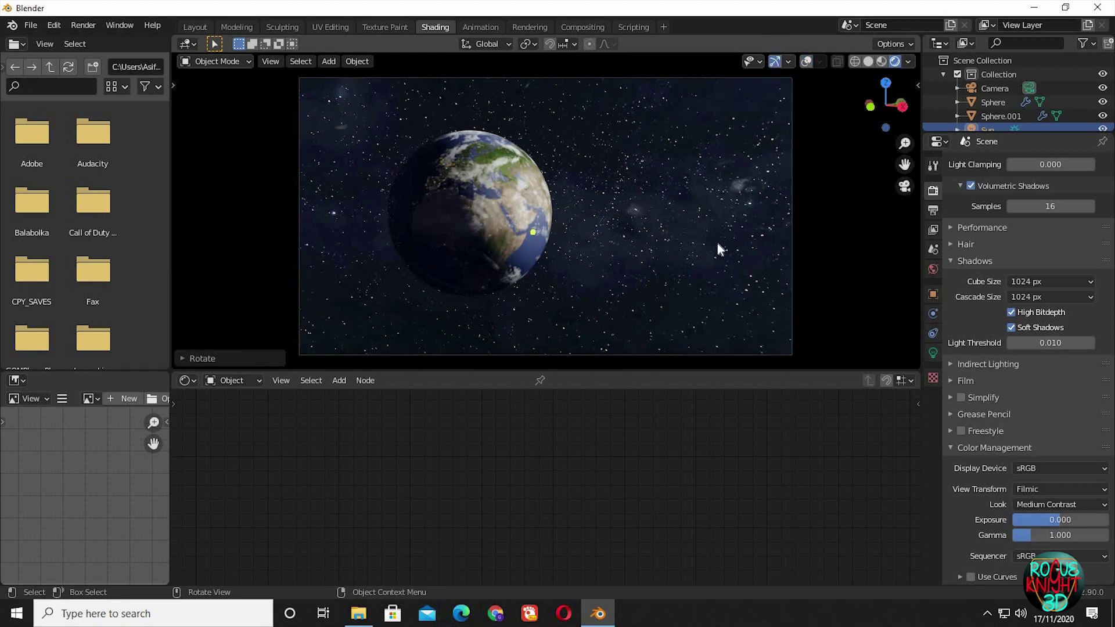